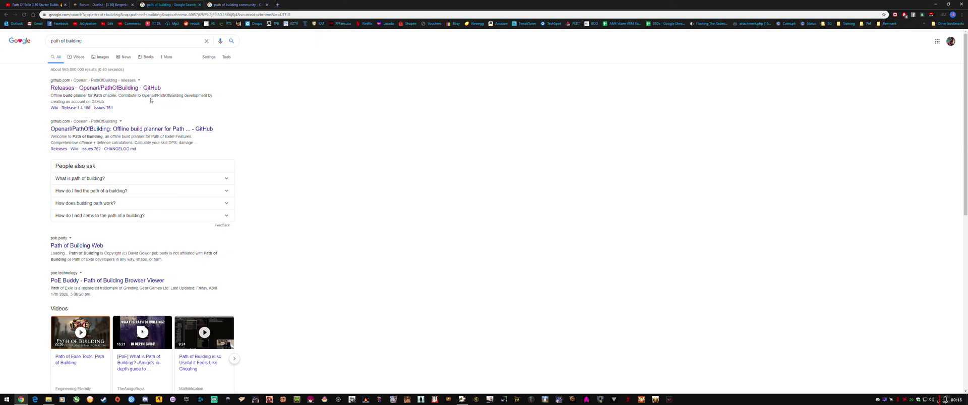
Open the Openarl/PathOfBuilding releases page on GitHub from the Google results for "path of building"
left_click(91, 41)
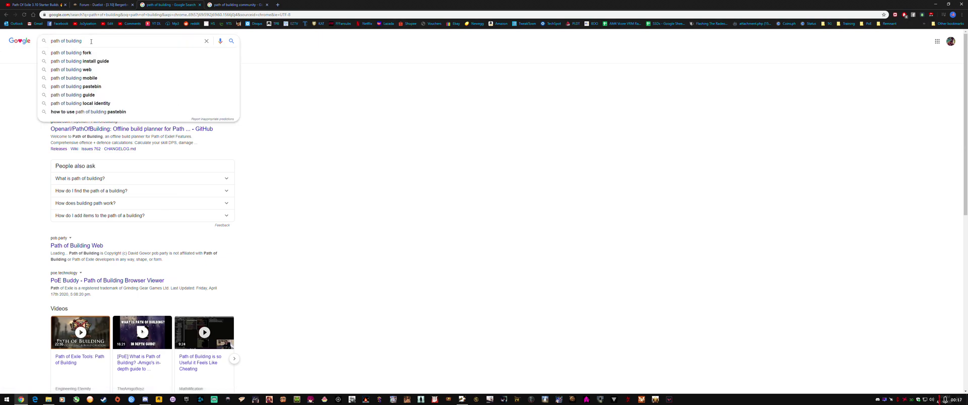
key("Escape")
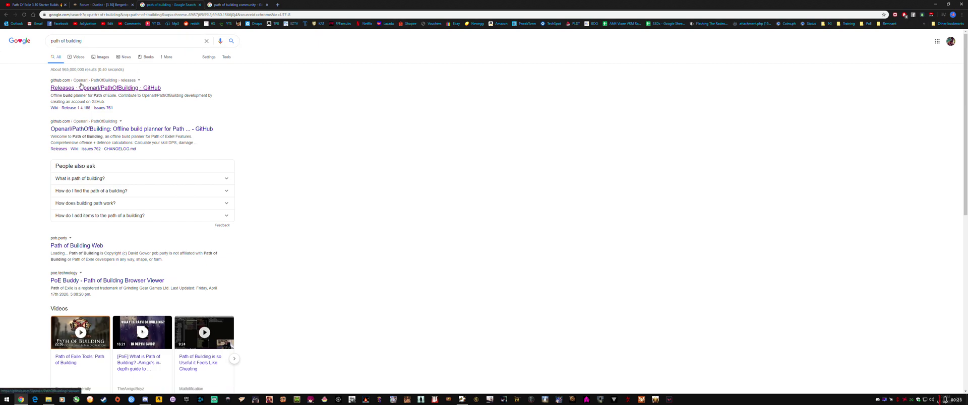
left_click(82, 46)
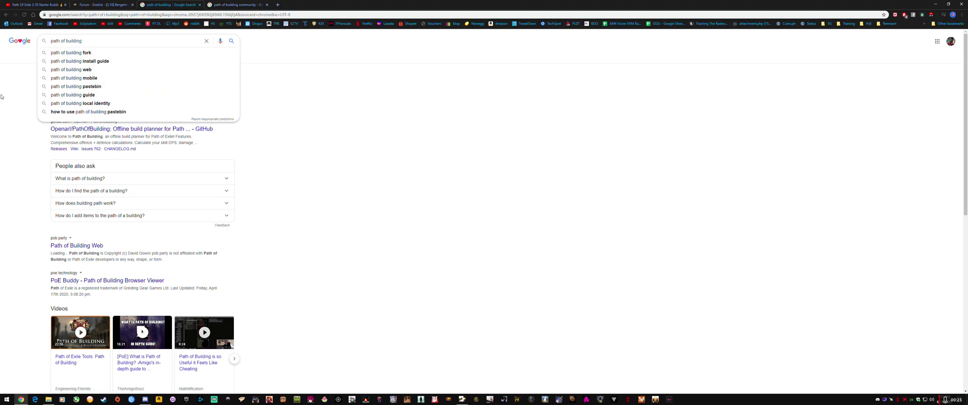
key("Escape")
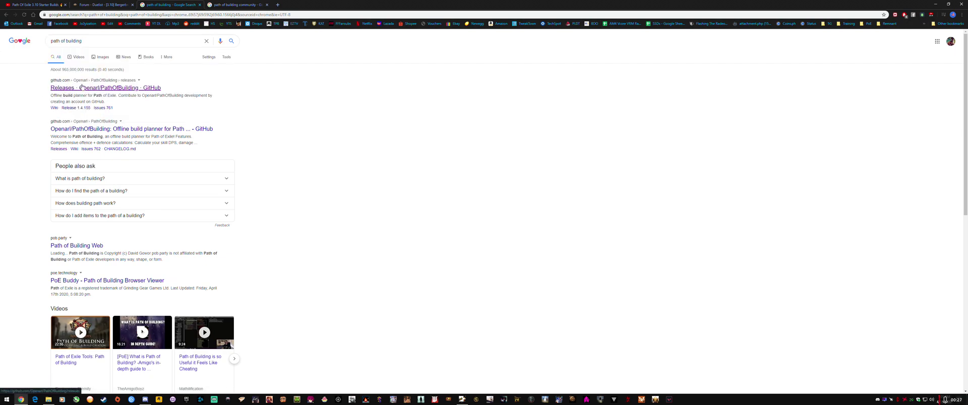
left_click(88, 87)
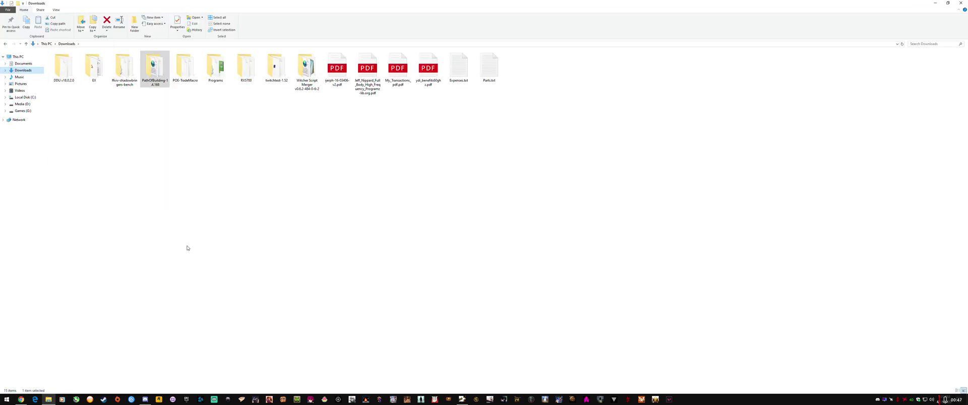
Open the PathOfBuilding-1.4.168 folder inside Downloads
right_click(280, 115)
left_click(159, 76)
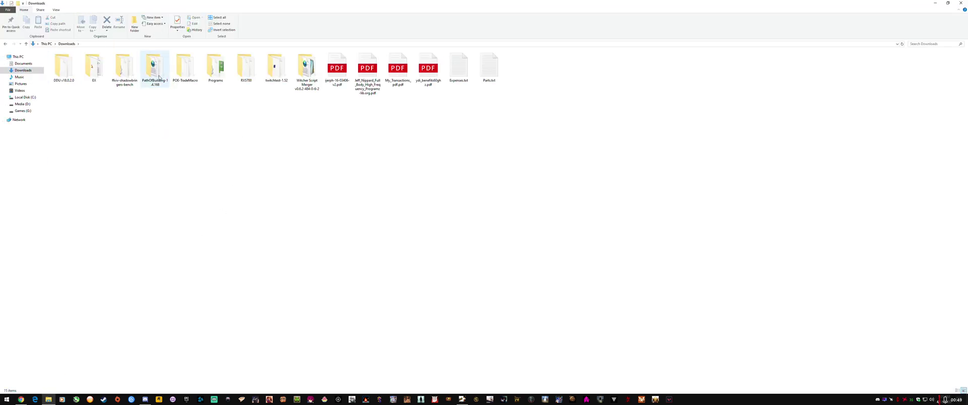
double_click(155, 71)
left_click_drag(83, 268, 45, 57)
left_click(114, 288)
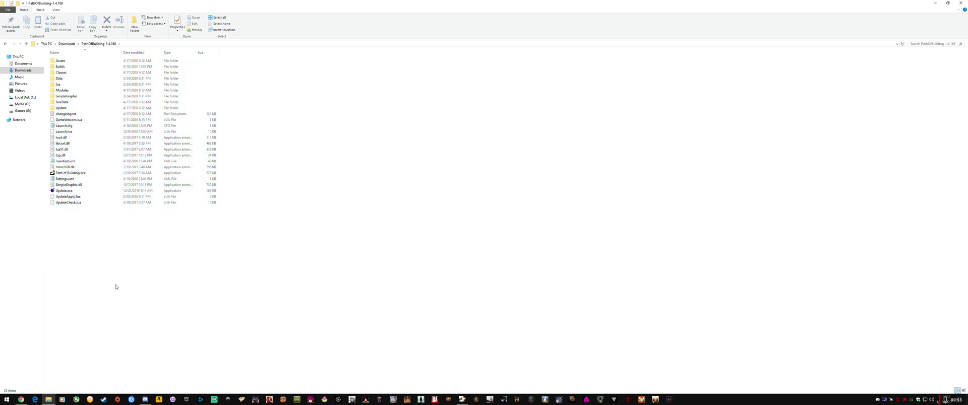
Switch to Chrome and compare the PathOfBuildingCommunity repository page with Openarl's releases page
left_click(21, 400)
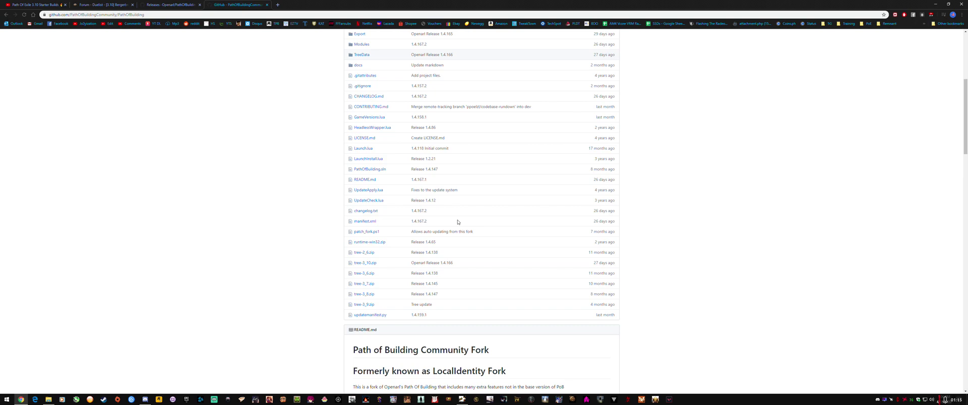
left_click_drag(353, 172, 506, 172)
scroll(503, 173, "up", 5)
scroll(504, 173, "up", 2)
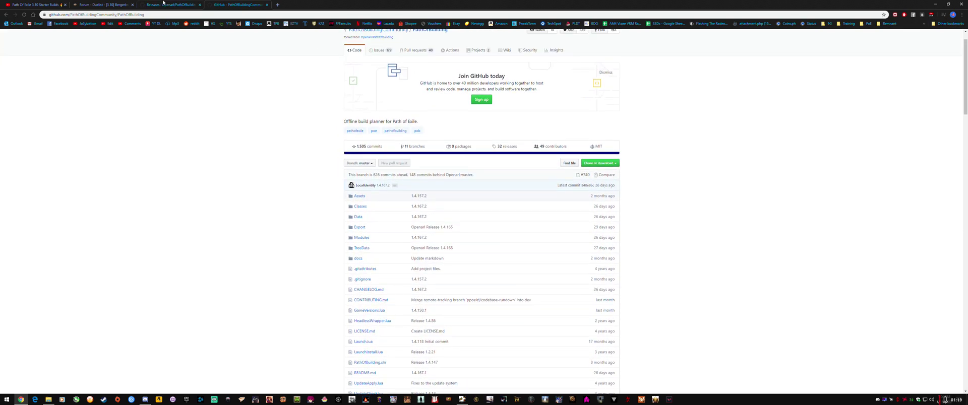
left_click(172, 5)
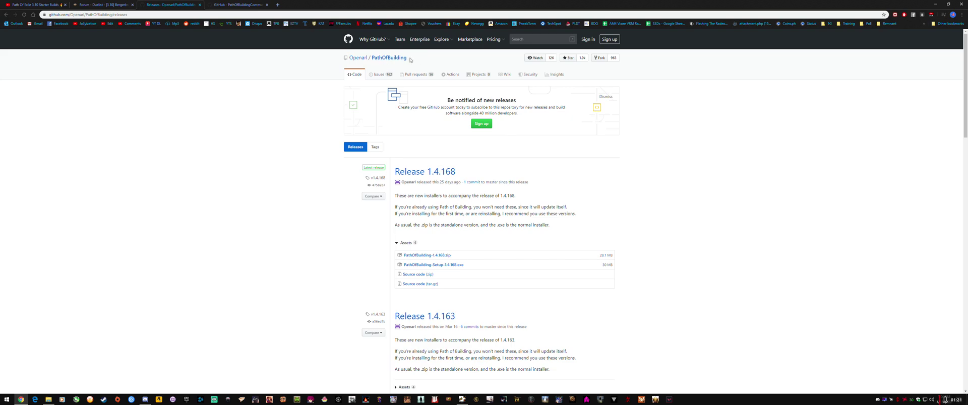
left_click(243, 4)
Examine the Path of Building Community Fork's list of extra features and its download section in the README
scroll(474, 197, "down", 10)
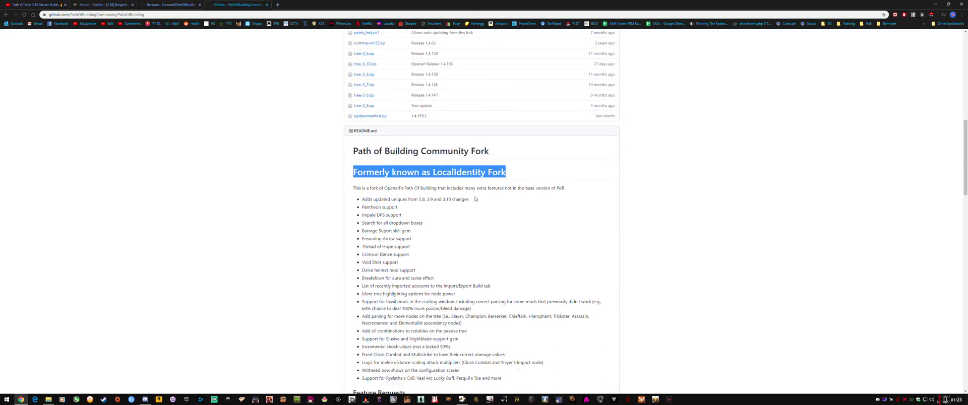
left_click(417, 211)
left_click_drag(407, 190, 462, 294)
scroll(494, 282, "down", 3)
left_click(515, 183)
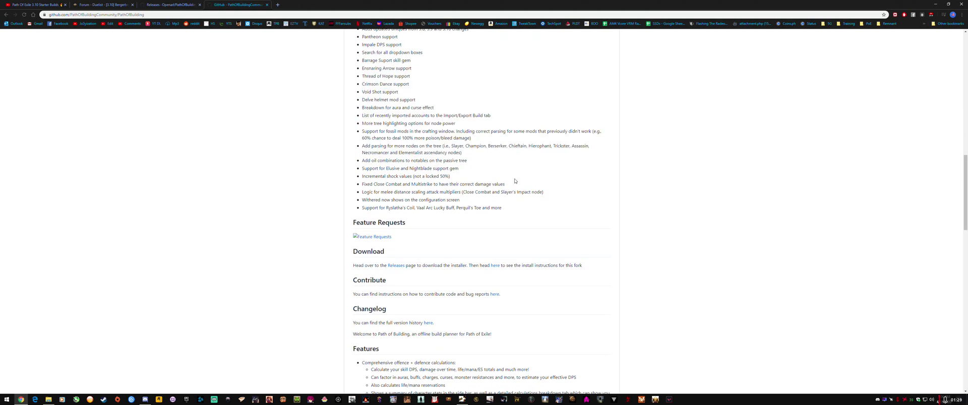
scroll(525, 220, "up", 3)
scroll(523, 220, "down", 3)
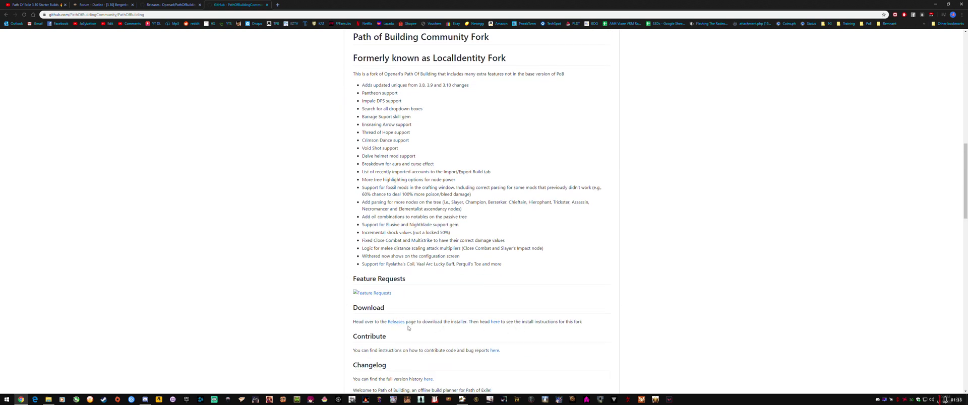
Open the fork's install instructions from the README's Download section and go to the manifest layout examples
key("ctrl+shift+Tab")
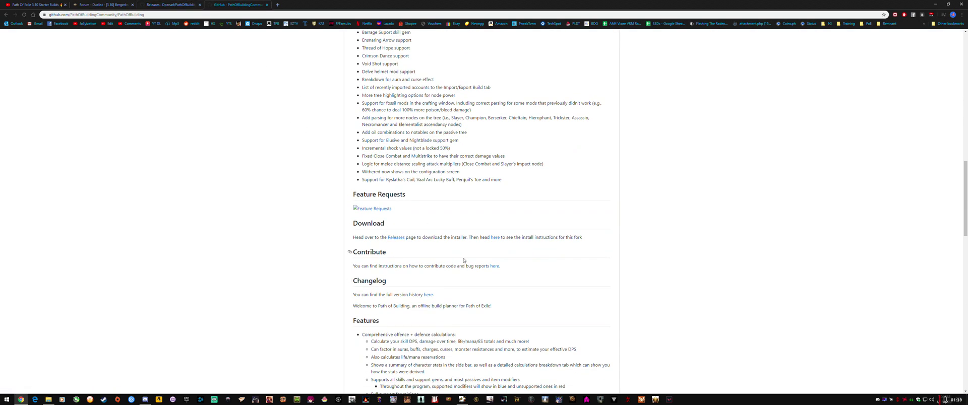
left_click(496, 238)
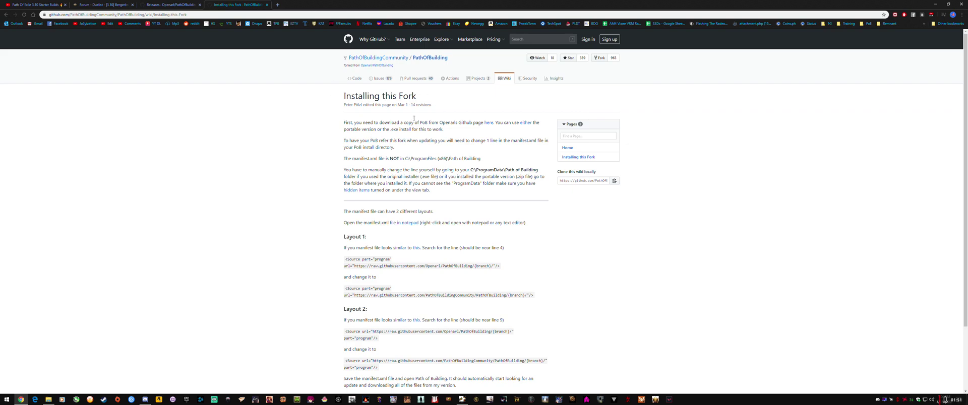
scroll(417, 222, "down", 3)
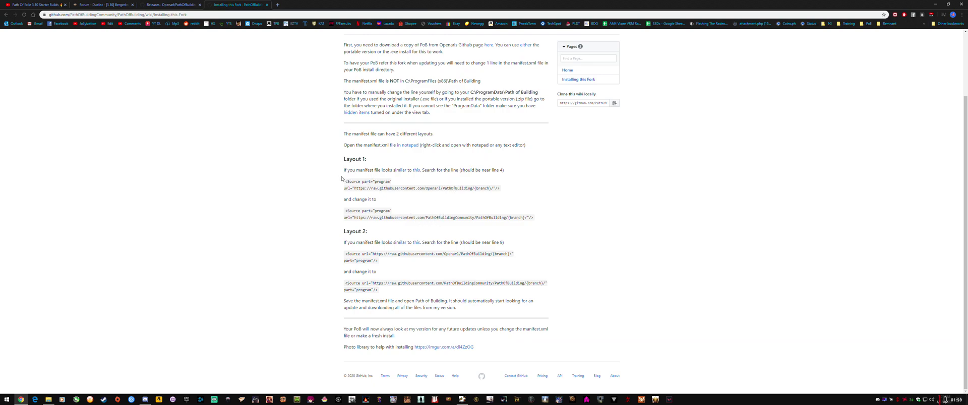
Examine the original and replacement source lines for Layout 1 and Layout 2 of the manifest file
left_click_drag(341, 178, 460, 199)
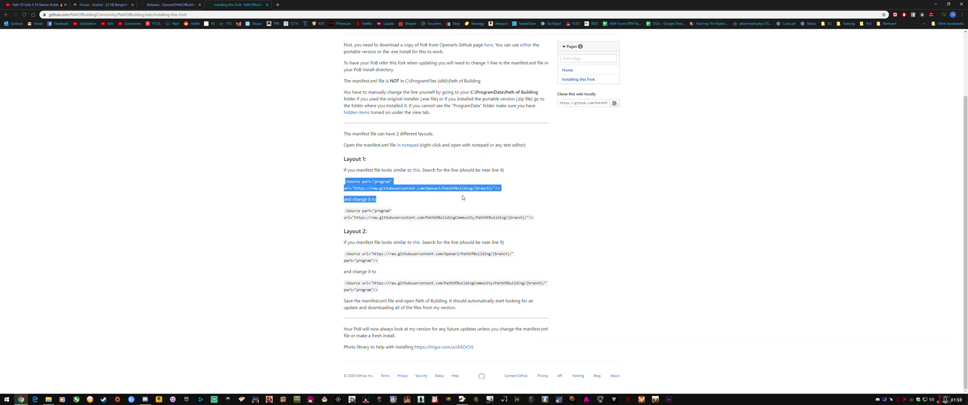
left_click(478, 223)
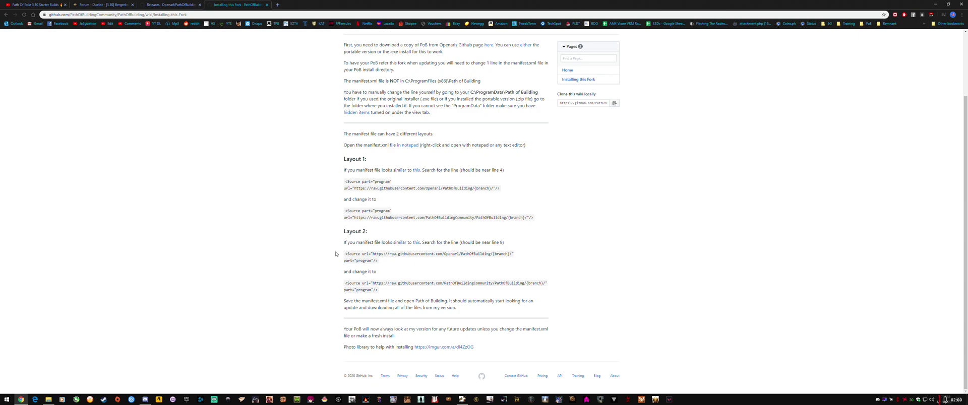
left_click_drag(362, 254, 427, 272)
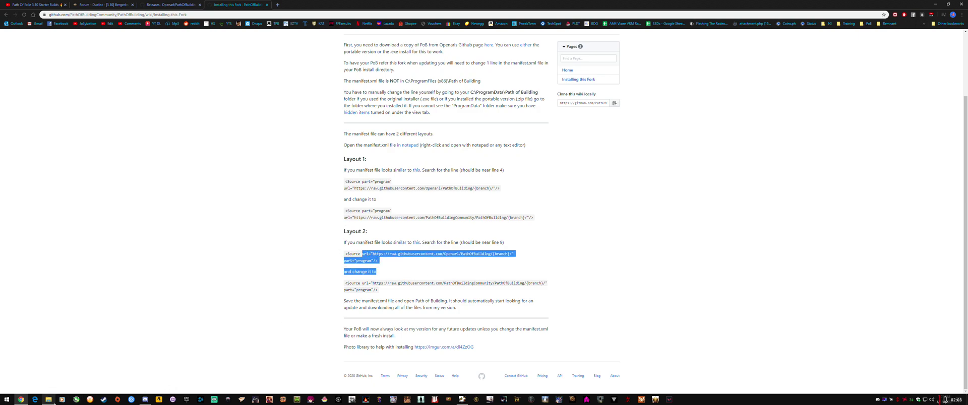
left_click_drag(412, 254, 464, 254)
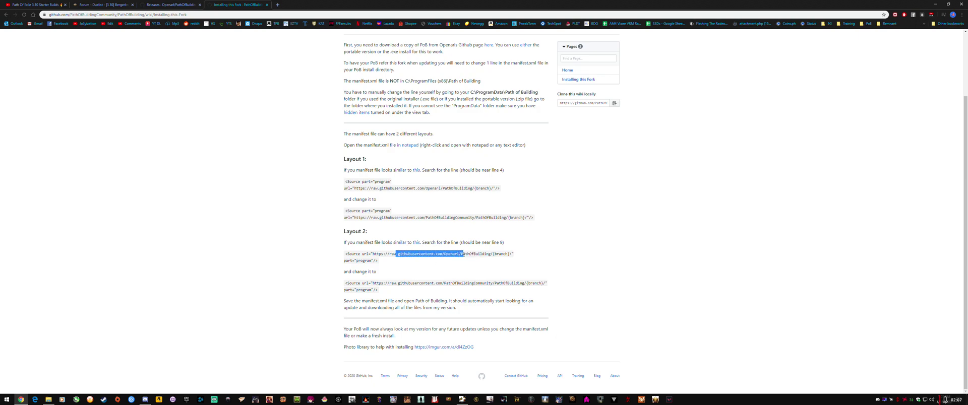
left_click(404, 274)
left_click_drag(389, 254, 460, 254)
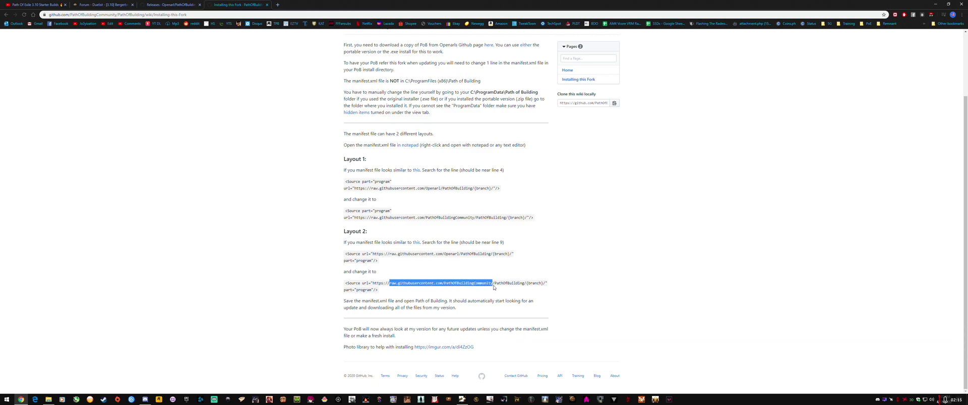
left_click(417, 274)
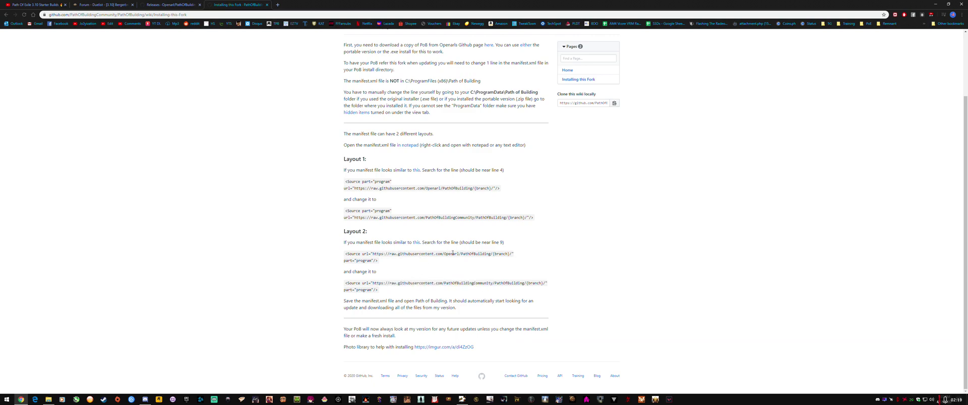
Copy the text PathOfBuildingCommunity from Layout 2's replacement source line
left_click_drag(445, 253, 458, 254)
left_click(444, 283)
left_click_drag(447, 284, 494, 283)
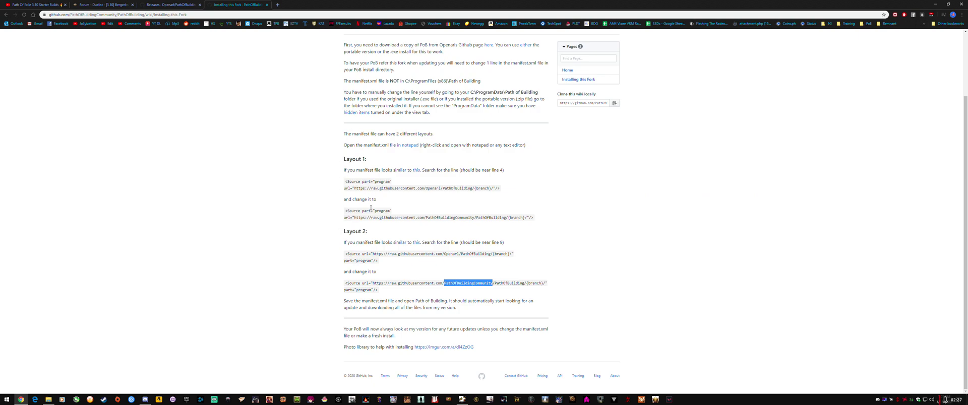
right_click(464, 284)
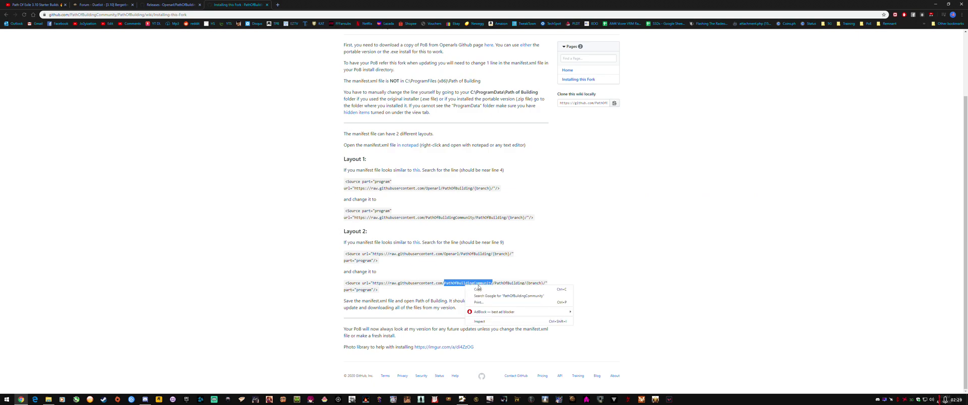
left_click(484, 291)
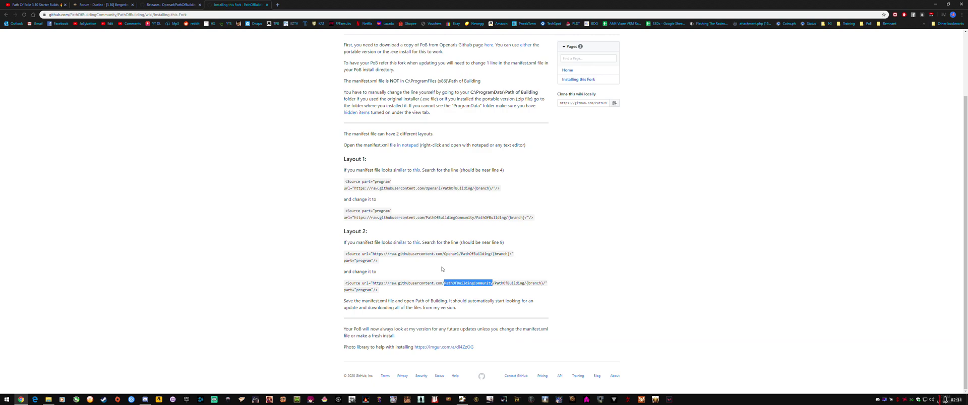
right_click(460, 285)
left_click(472, 291)
left_click(386, 294)
left_click_drag(386, 294, 344, 289)
left_click(383, 292)
Switch to File Explorer and open manifest.xml from the PathOfBuilding-1.4.168 folder with Notepad
left_click(48, 399)
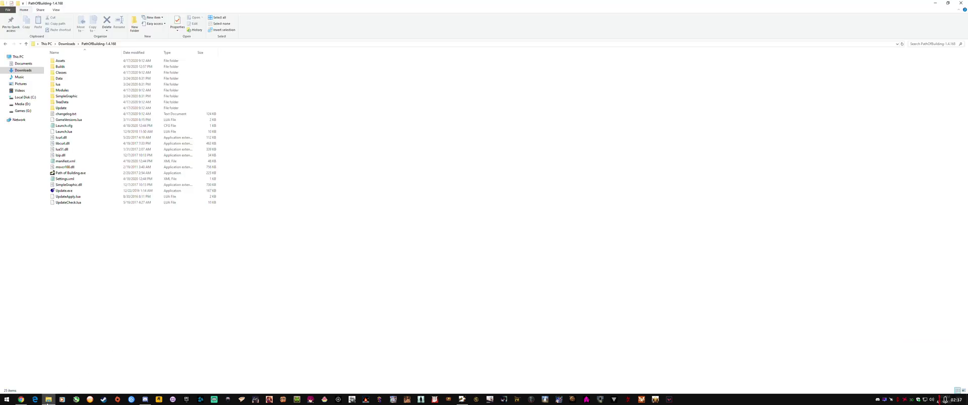
left_click(74, 161)
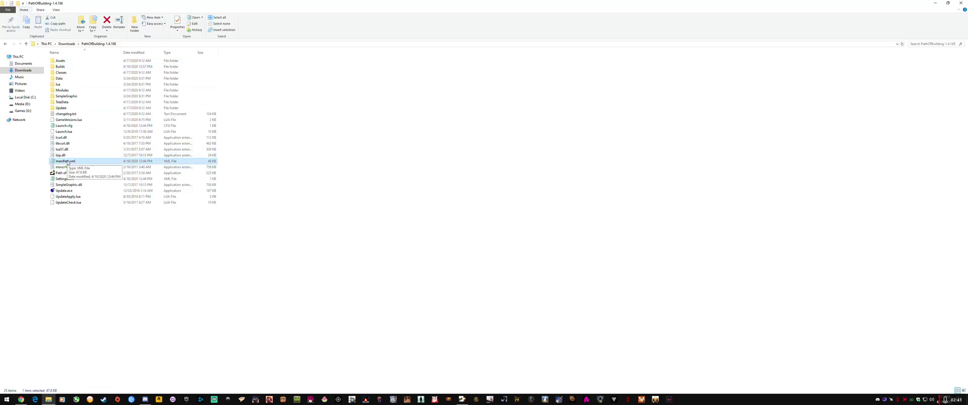
right_click(67, 162)
mouse_move(101, 202)
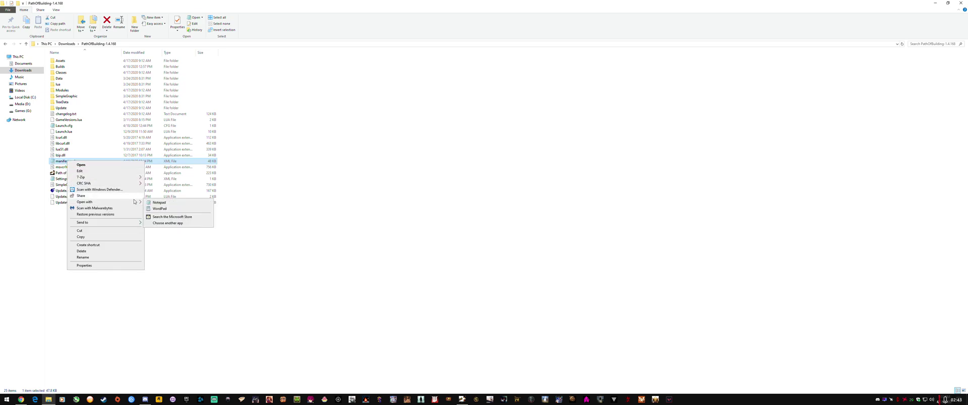
left_click(161, 223)
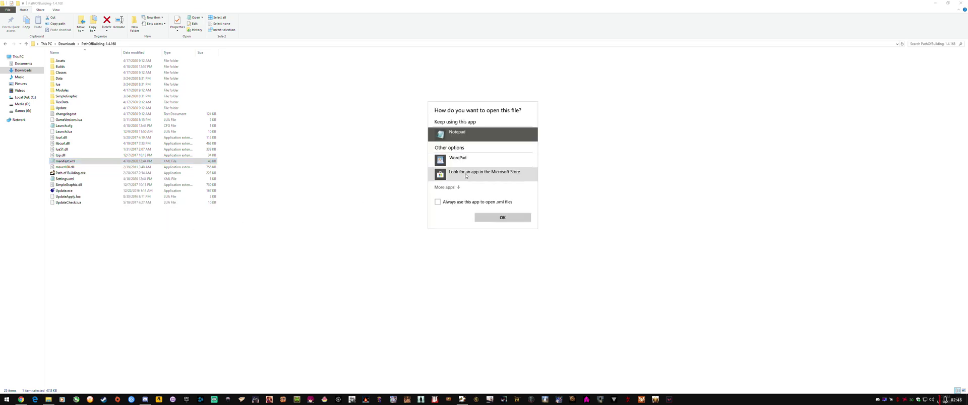
left_click(445, 187)
scroll(482, 182, "down", 5)
scroll(481, 181, "up", 5)
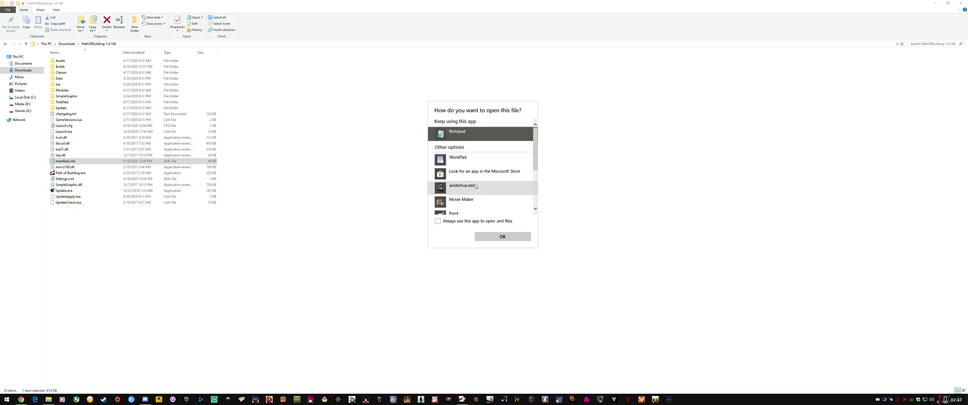
left_click(493, 237)
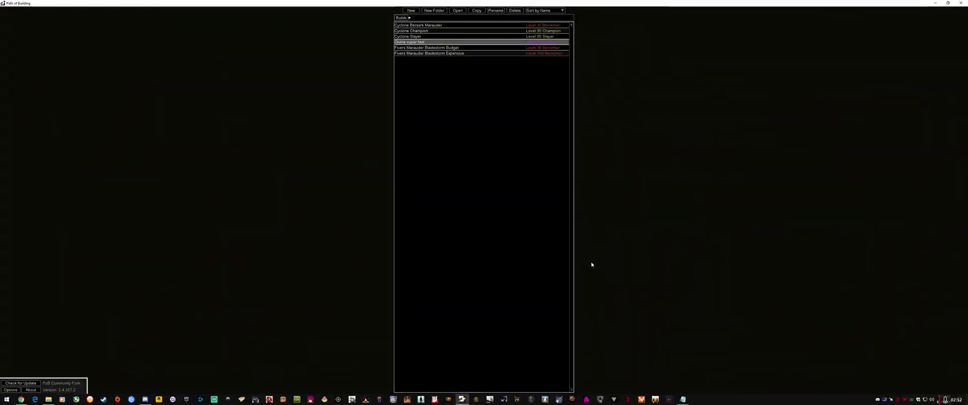
Bring the manifest.xml Notepad window to the front and resize it to a small window beside the file list
key("alt+Tab")
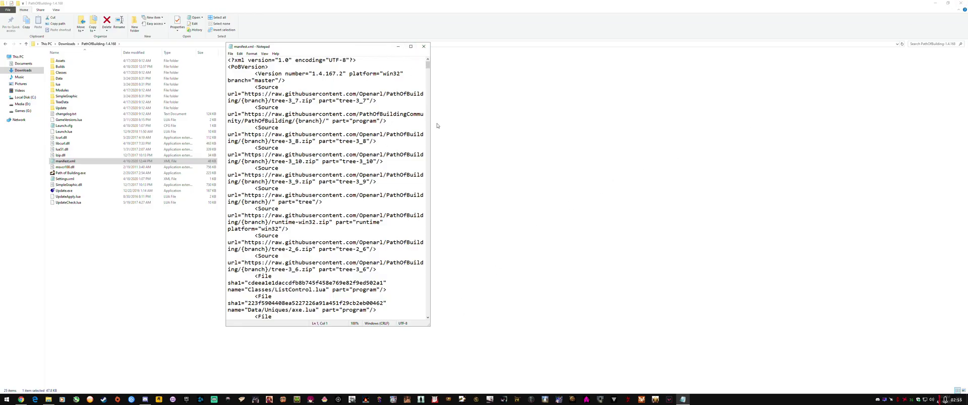
left_click_drag(431, 126, 850, 147)
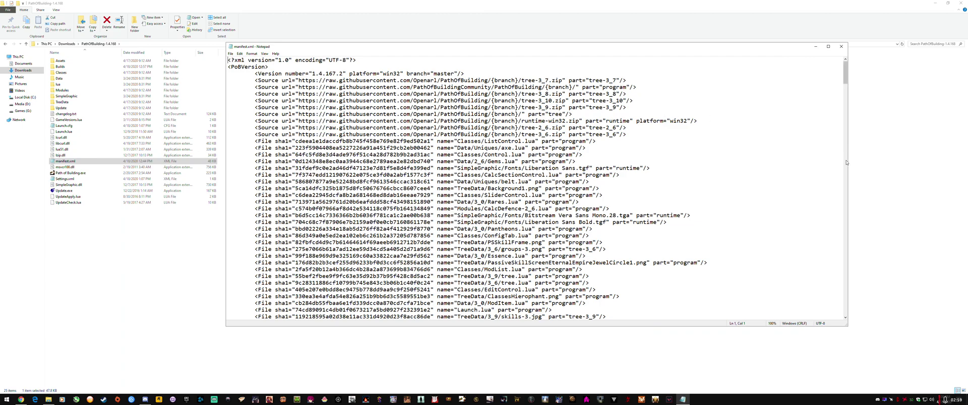
left_click_drag(848, 162, 507, 166)
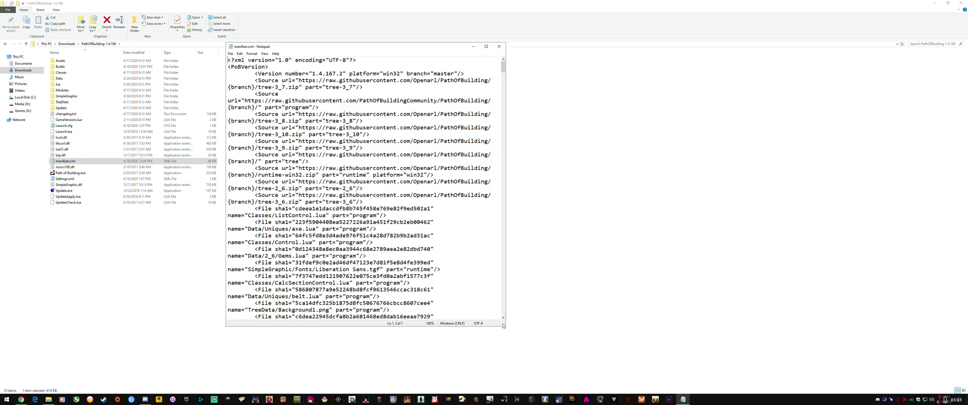
left_click_drag(505, 326, 426, 180)
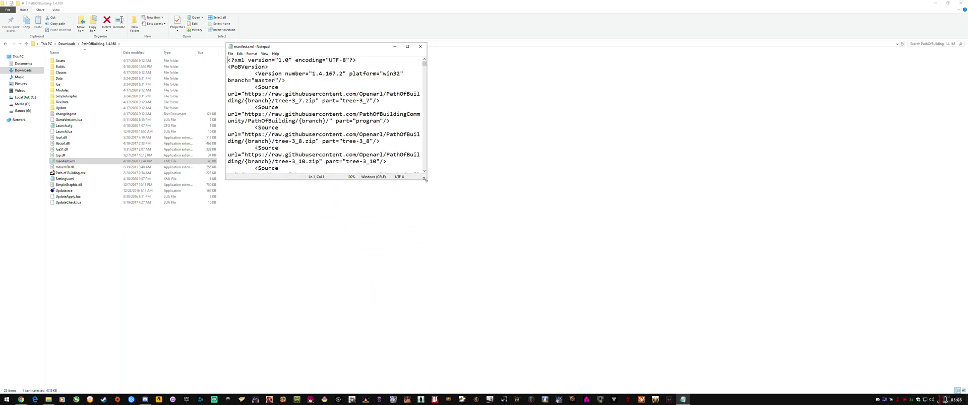
Enlarge the manifest.xml Notepad window to show whole source lines, and find the start of the program source line
left_click_drag(426, 179, 845, 366)
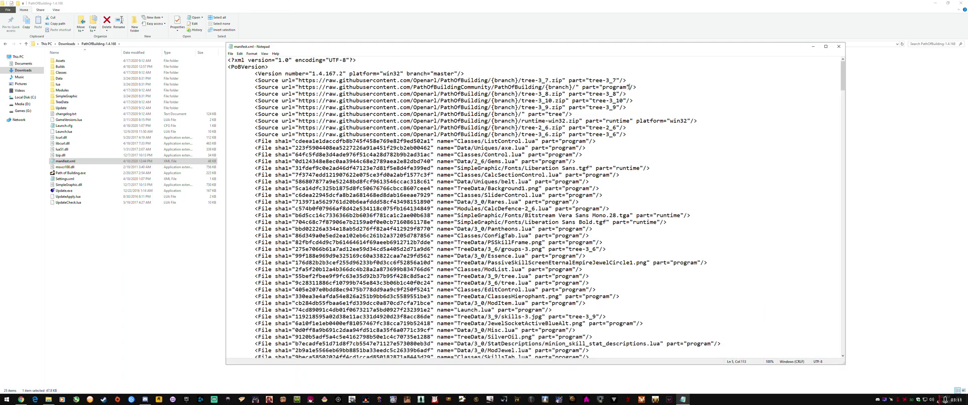
left_click_drag(629, 87, 586, 88)
left_click_drag(258, 87, 322, 87)
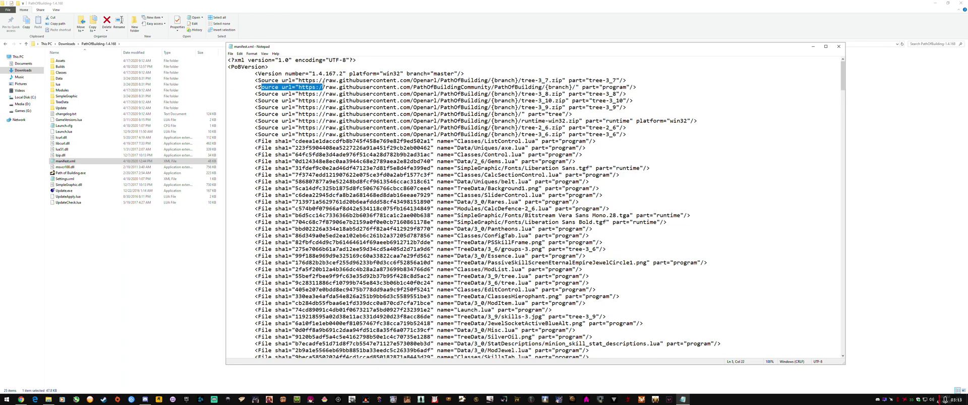
left_click(584, 80)
left_click_drag(655, 89, 265, 87)
left_click(255, 87)
key("shift+Home")
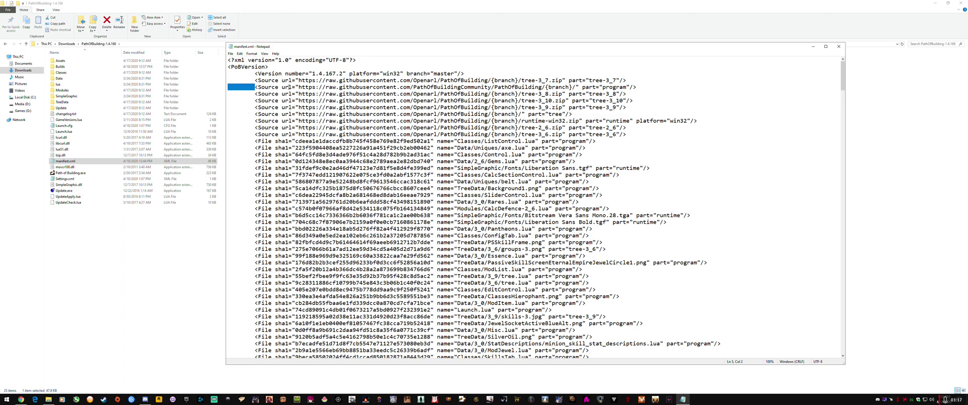
Examine the program source line in manifest.xml from Source url to part="program", including its raw.githubusercontent.com address
key("Right")
key("Right")
key("Right")
key("Right")
key("Right")
key("Right")
key("Right")
key("Right")
key("Right")
key("Right")
key("Right")
key("Right")
key("Right")
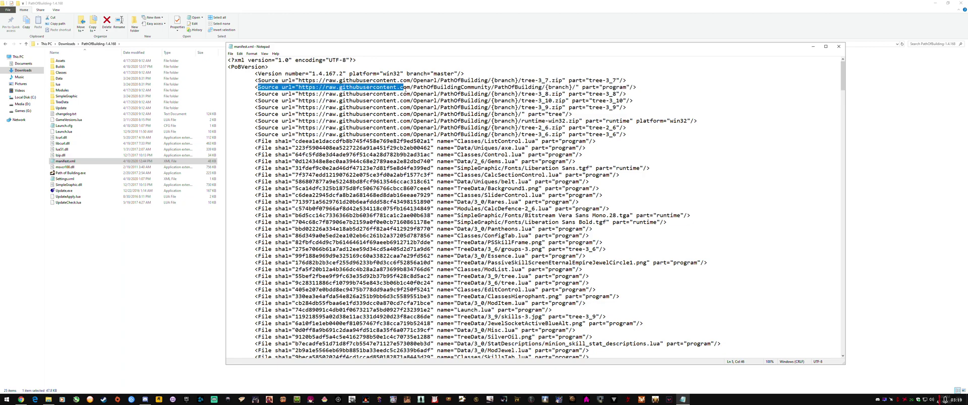
left_click_drag(404, 87, 630, 88)
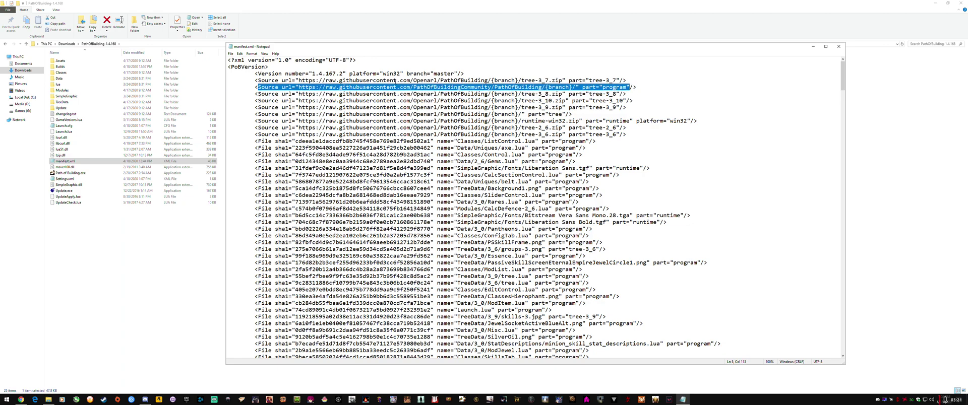
left_click(298, 87)
left_click_drag(298, 87, 573, 87)
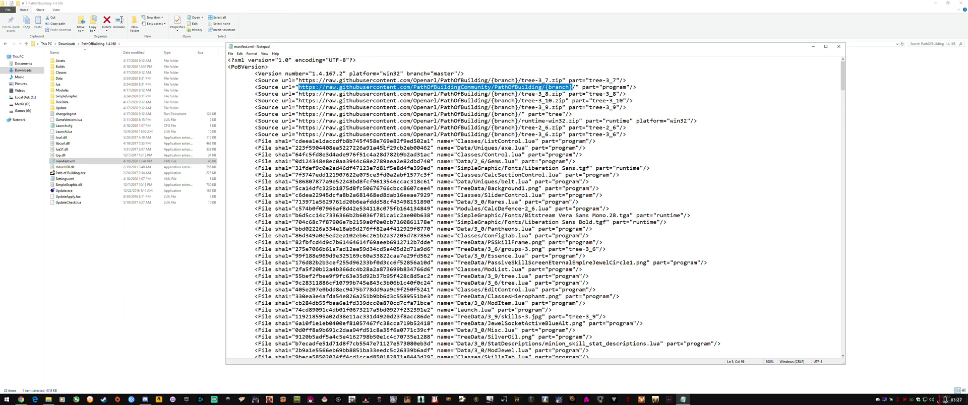
Replace PathOfBuildingCommunity with Openarl in the program source line's URL
left_click(414, 87)
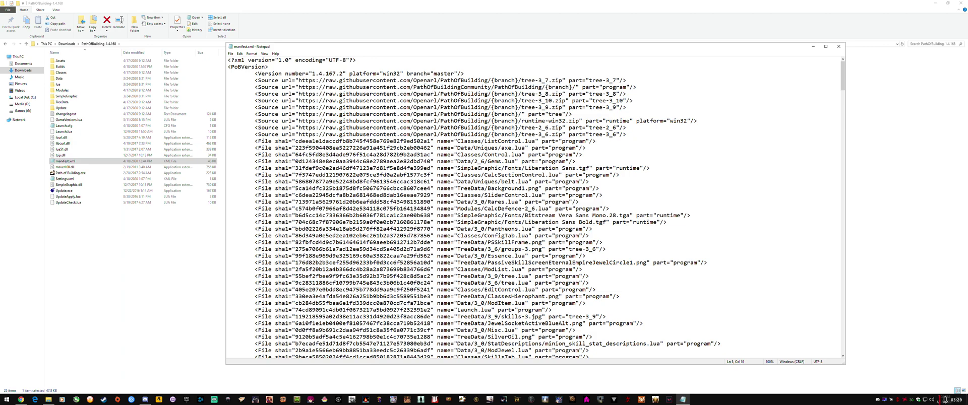
double_click(425, 86)
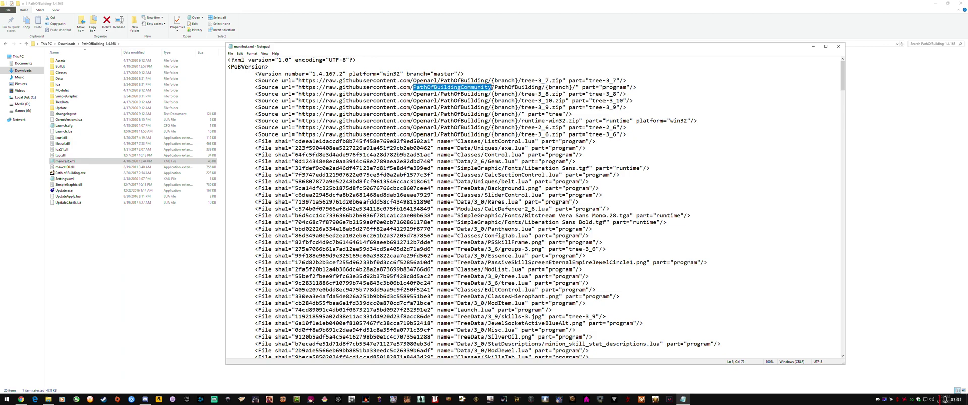
type("Openarl")
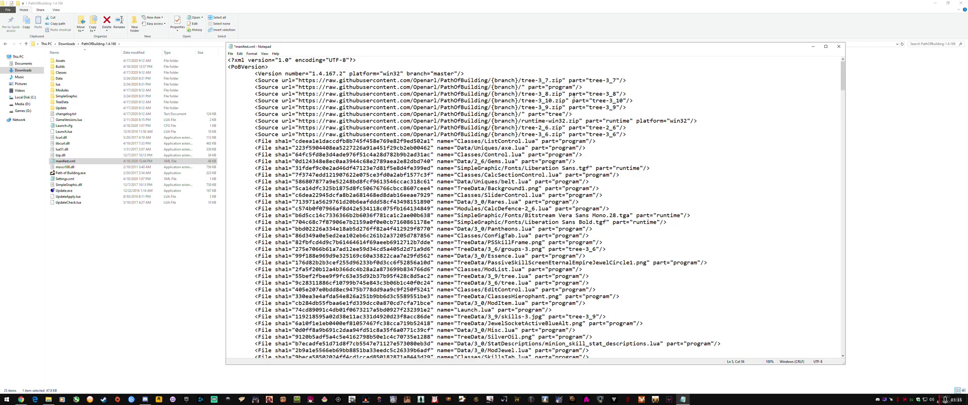
Remove Openarl from the program source line's URL, leaving the space between the two slashes empty
left_click_drag(437, 87, 414, 87)
type("Patho")
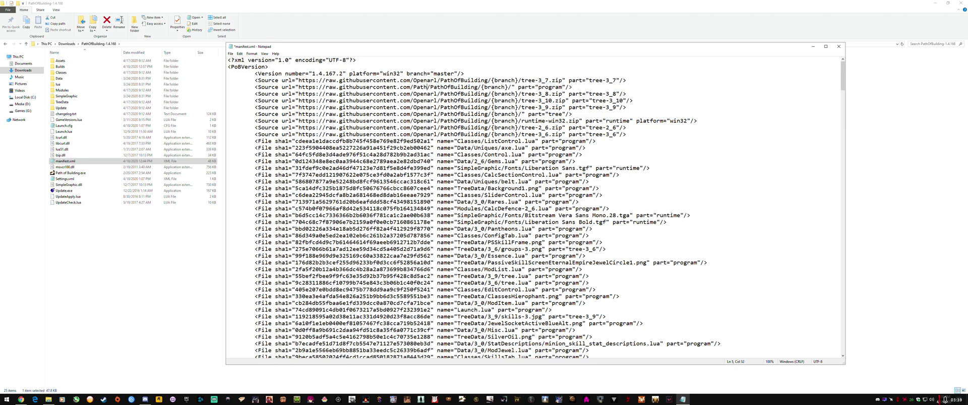
key("BackSpace")
key("BackSpace")
key("BackSpace")
key("BackSpace")
key("BackSpace")
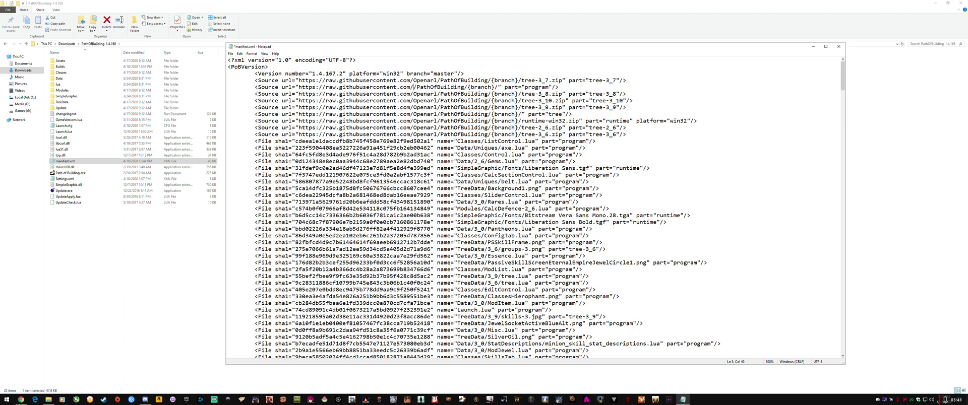
Copy PathOfBuildingCommunity from Layout 1's replacement line on the wiki page and paste it between the slashes in manifest.xml's program source URL
left_click(21, 399)
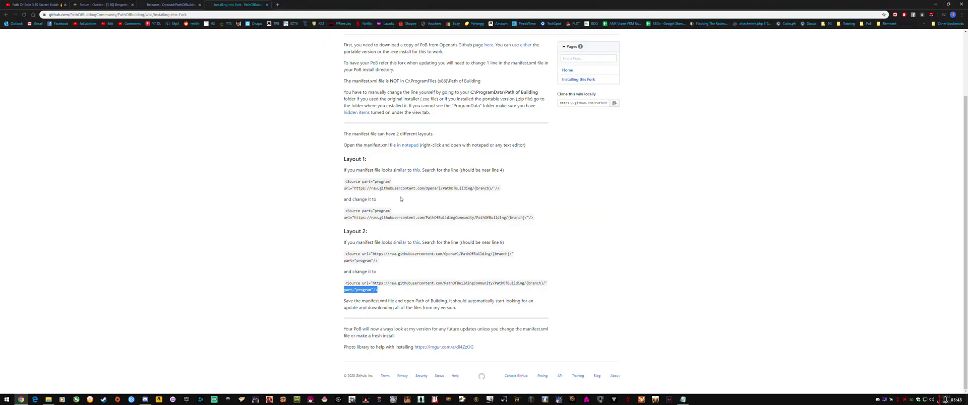
left_click(455, 252)
left_click_drag(426, 218, 472, 218)
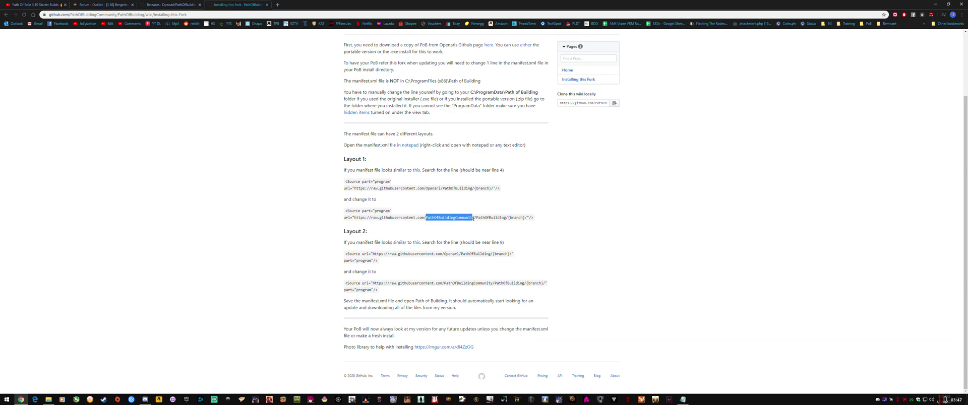
left_click(683, 399)
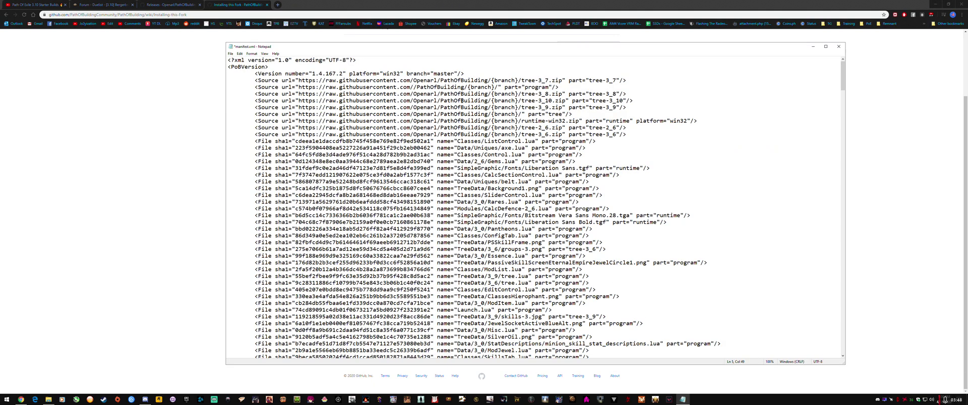
key("ctrl+v")
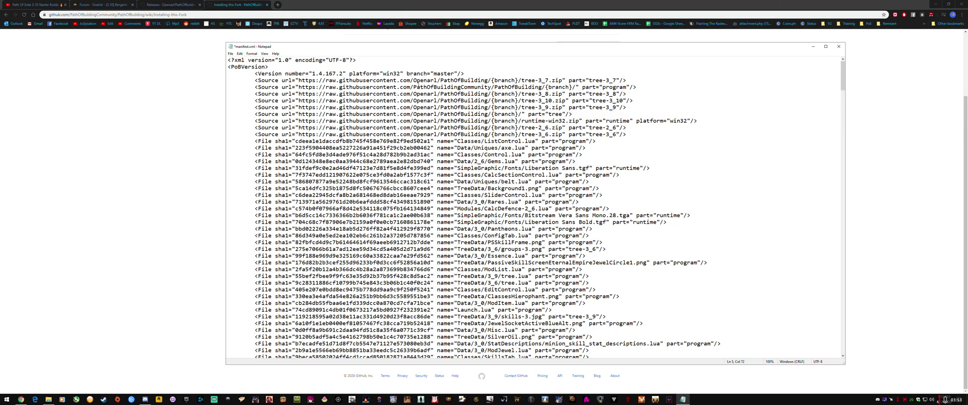
Save and close manifest.xml, and switch to Path of Building
left_click(230, 53)
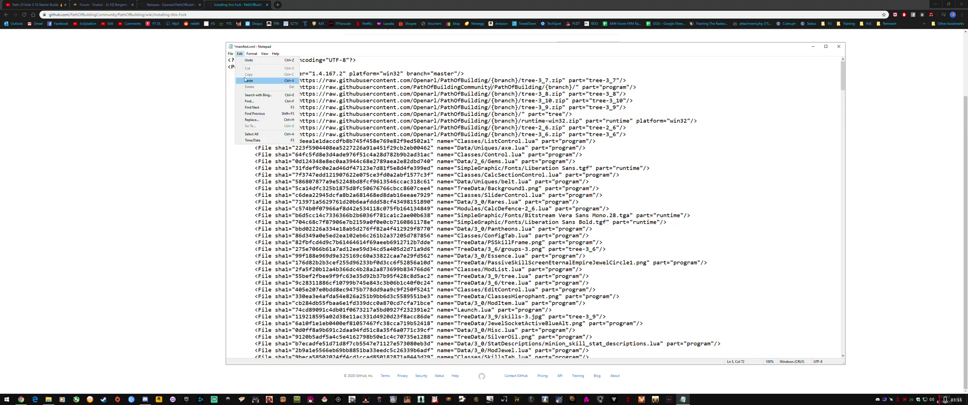
left_click(238, 79)
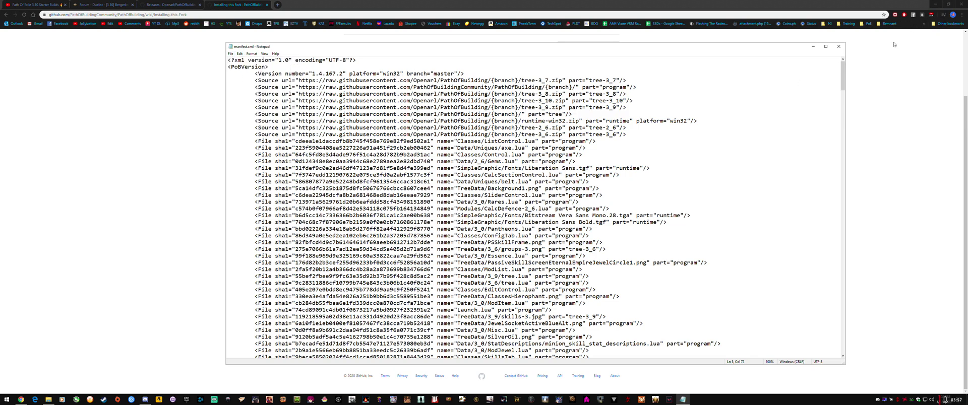
left_click(839, 46)
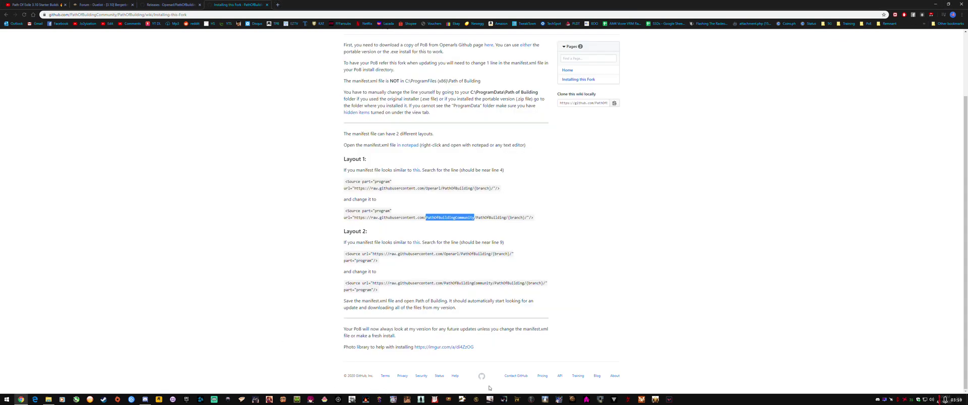
left_click(461, 400)
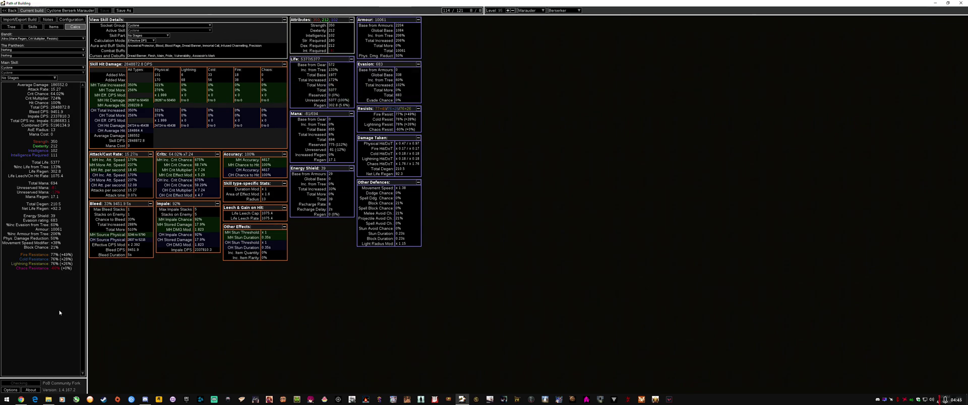
Switch to the browser and go back from the YouTube starter builds video to the Google results for "3.10 builds"
left_click(21, 400)
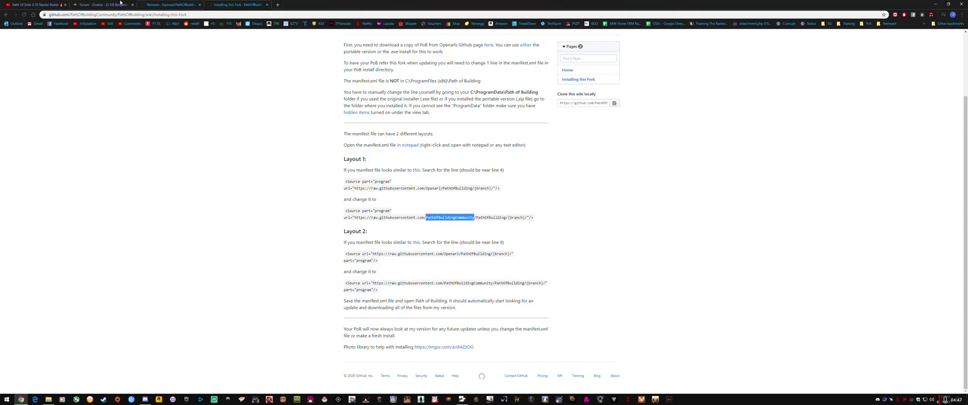
left_click(25, 4)
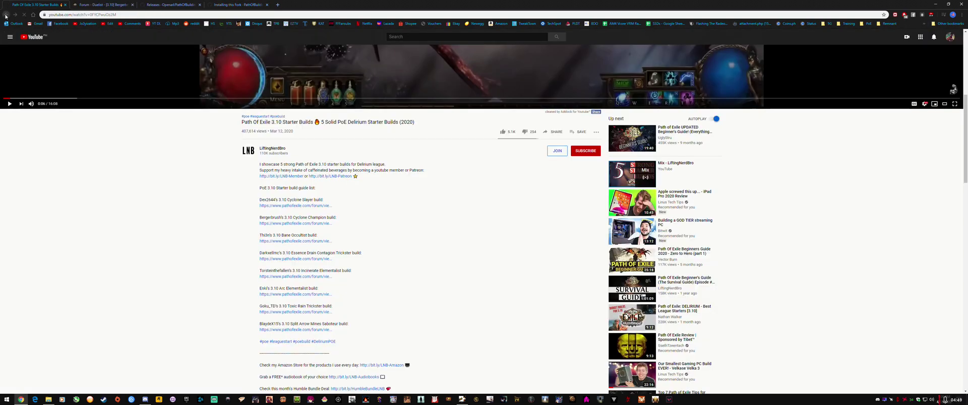
left_click(5, 15)
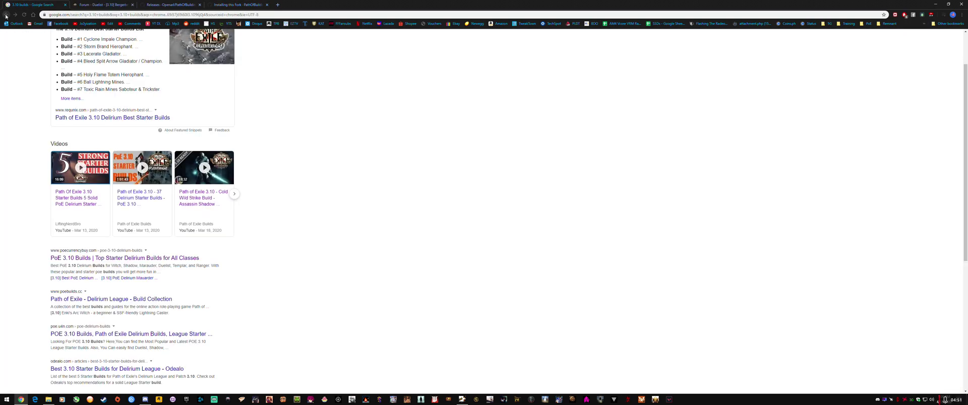
scroll(114, 64, "up", 2)
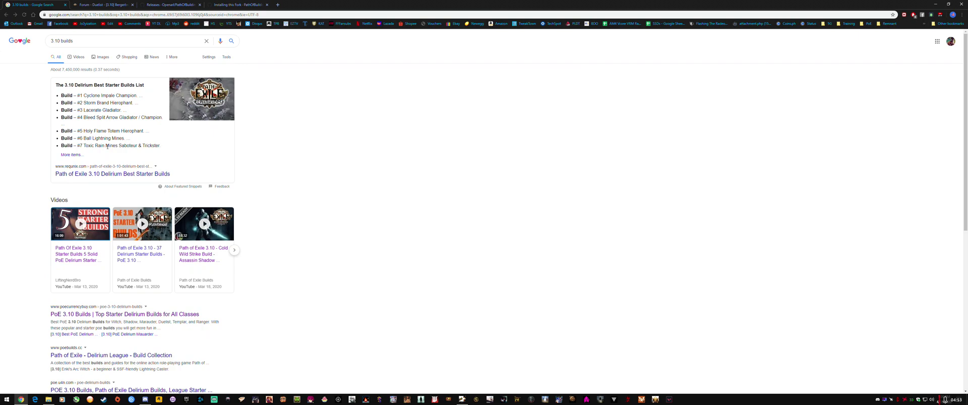
Look through the Google suggestions and results for "3.10 builds", including the starter build videos and guide sites
left_click(85, 41)
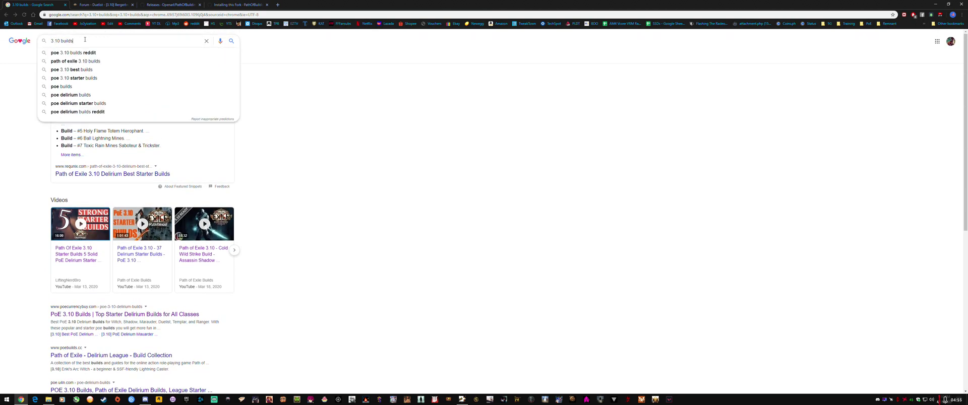
left_click(266, 253)
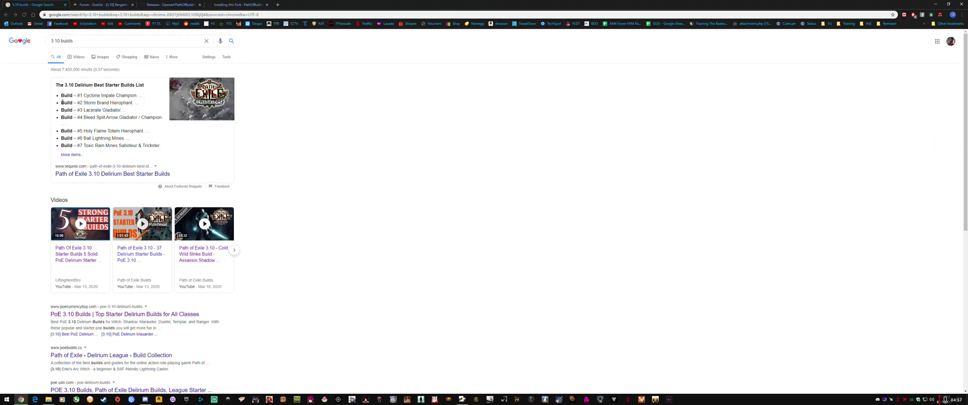
scroll(151, 202, "down", 2)
scroll(201, 252, "up", 2)
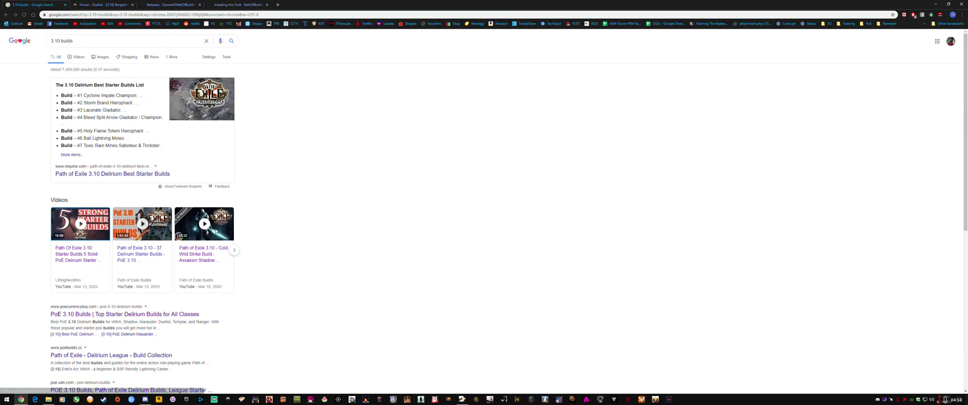
scroll(236, 286, "down", 2)
scroll(237, 285, "down", 1)
scroll(237, 285, "up", 3)
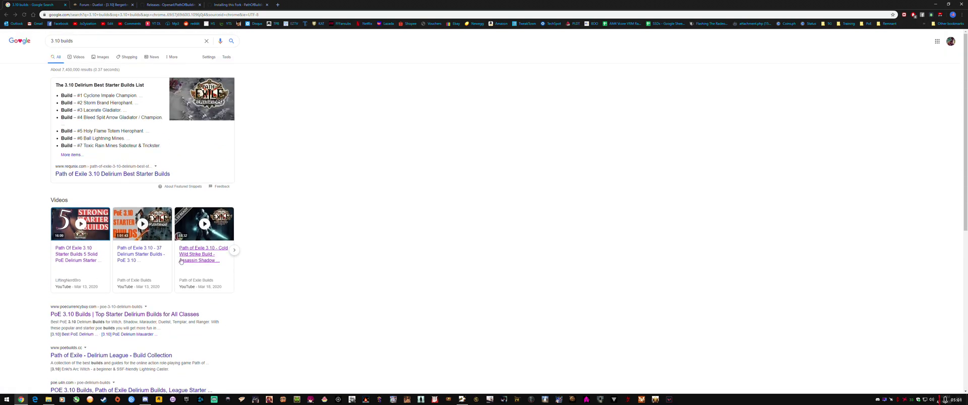
scroll(252, 217, "down", 2)
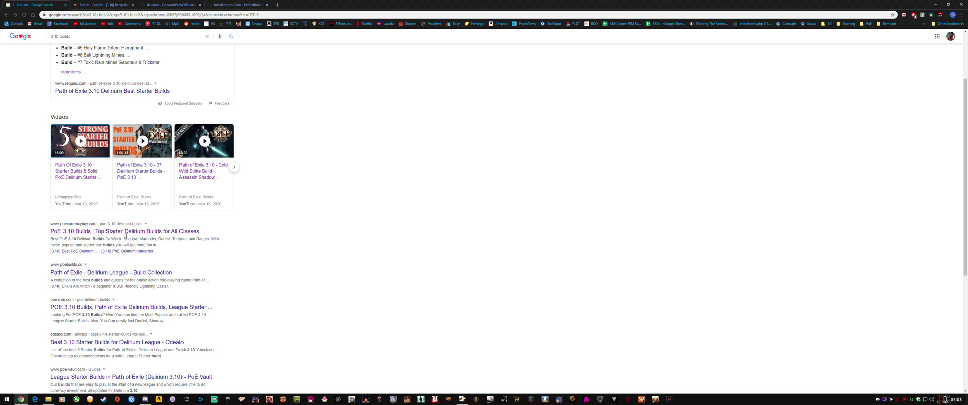
scroll(137, 216, "up", 2)
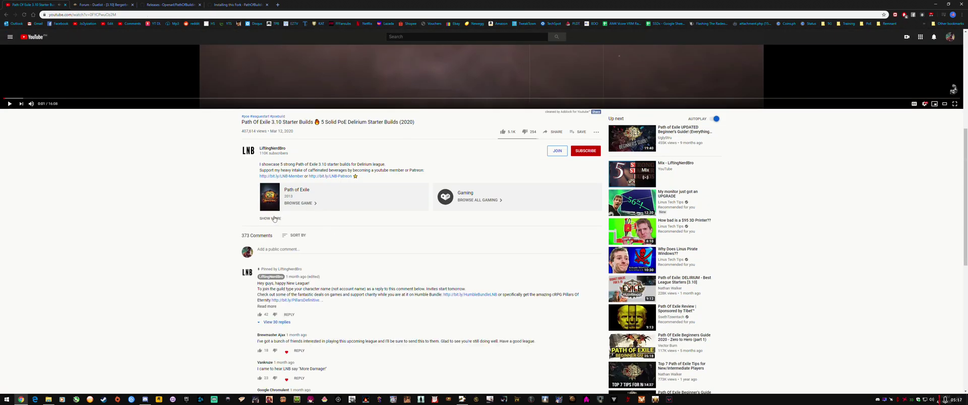
Expand the YouTube starter builds video's description and select the PoB Pastebin link in the Bane Occultist forum guide
left_click(270, 219)
scroll(346, 216, "down", 1)
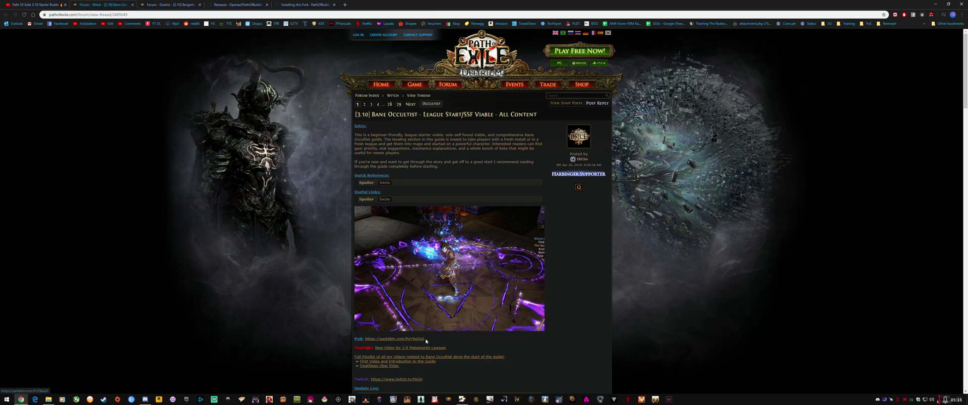
left_click_drag(364, 339, 425, 339)
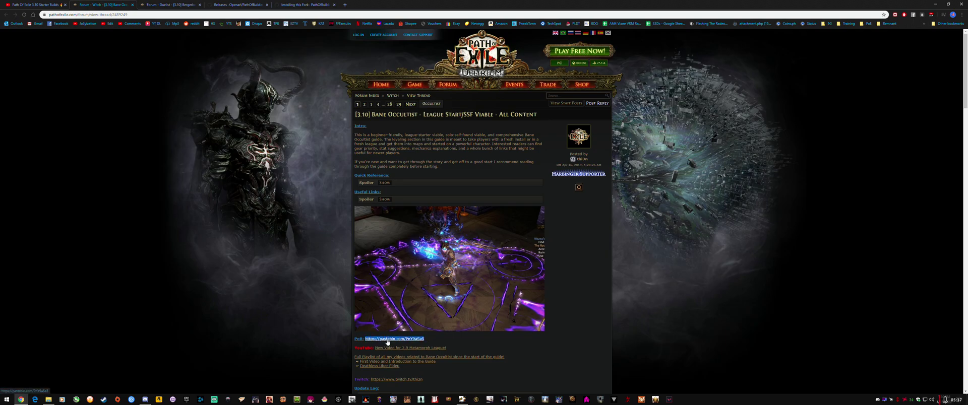
scroll(389, 226, "down", 3)
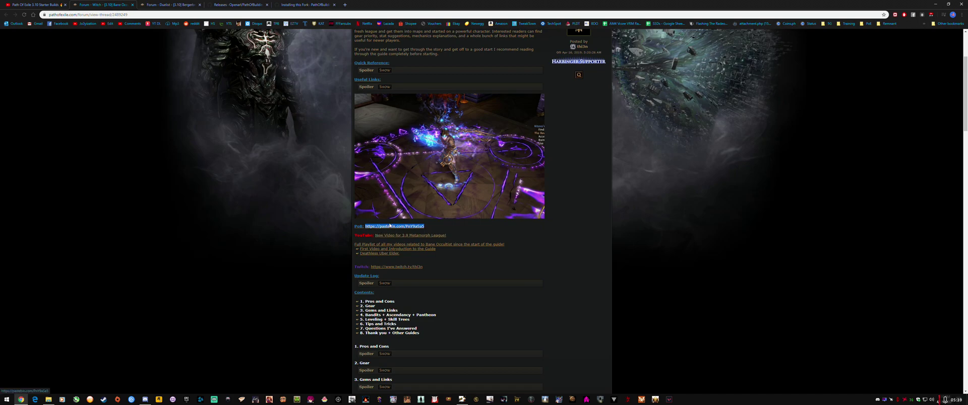
Review the video description's list of build guides, and return to the PoB link in the Bane Occultist forum thread
left_click(38, 3)
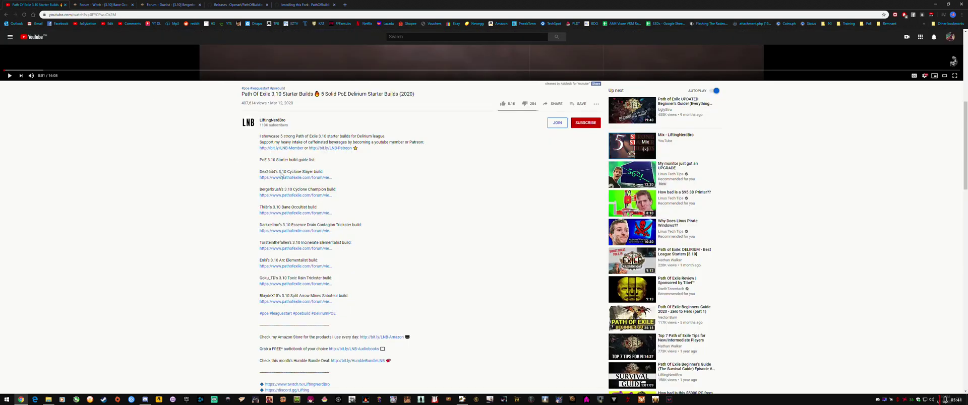
left_click(75, 3)
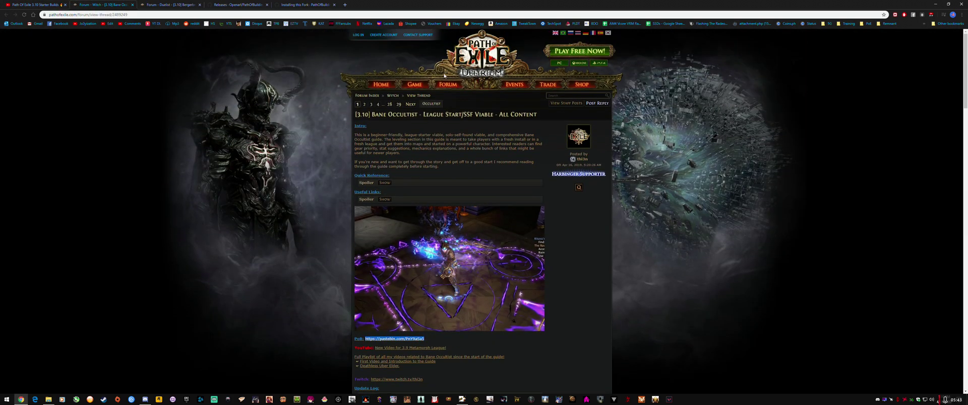
scroll(423, 162, "down", 2)
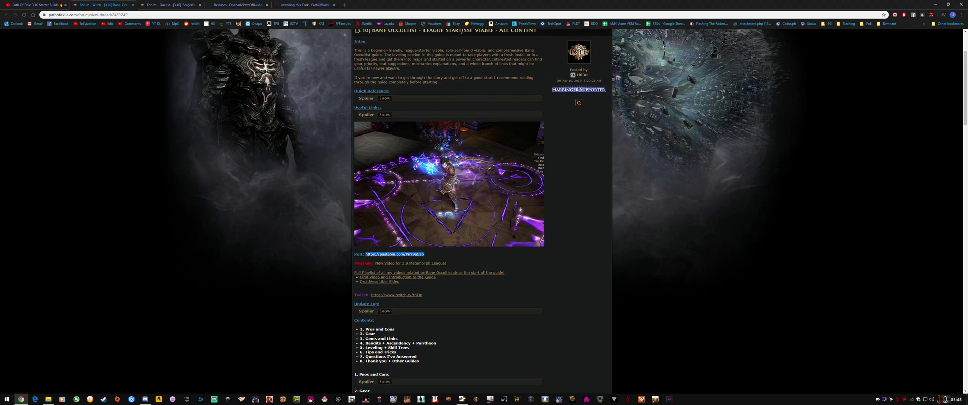
Copy the PoB Pastebin link from the Useful Links section of the Bane Occultist forum guide
scroll(423, 162, "up", 2)
scroll(423, 162, "down", 3)
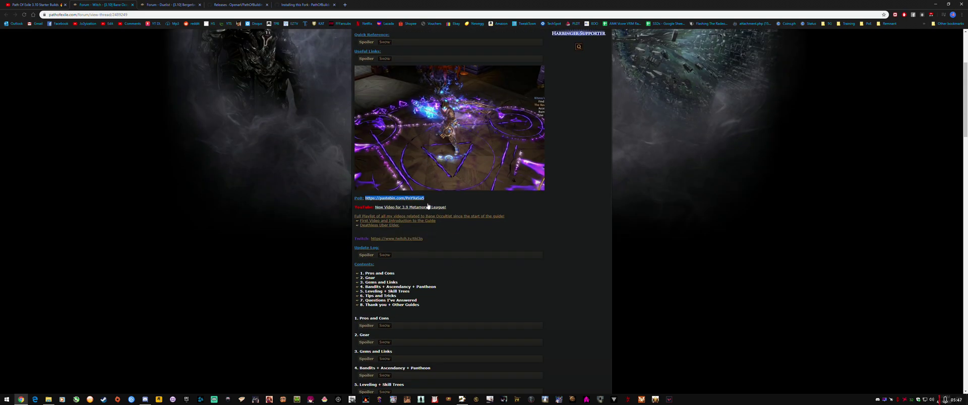
scroll(429, 202, "up", 1)
scroll(437, 225, "up", 1)
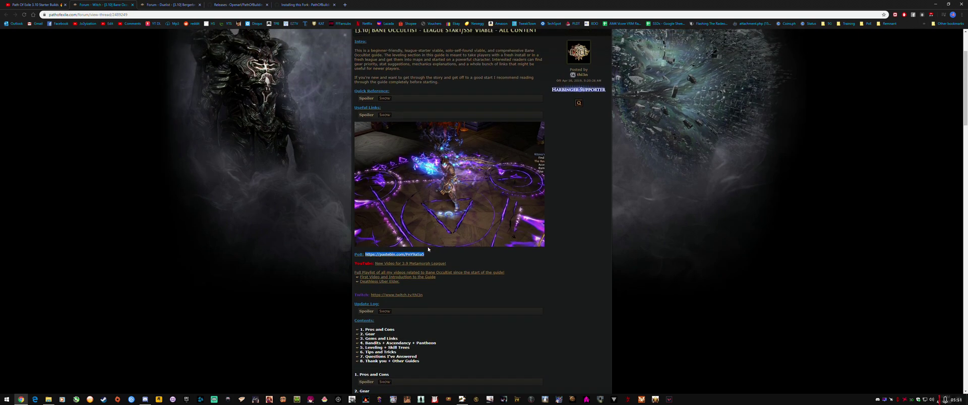
scroll(445, 259, "up", 2)
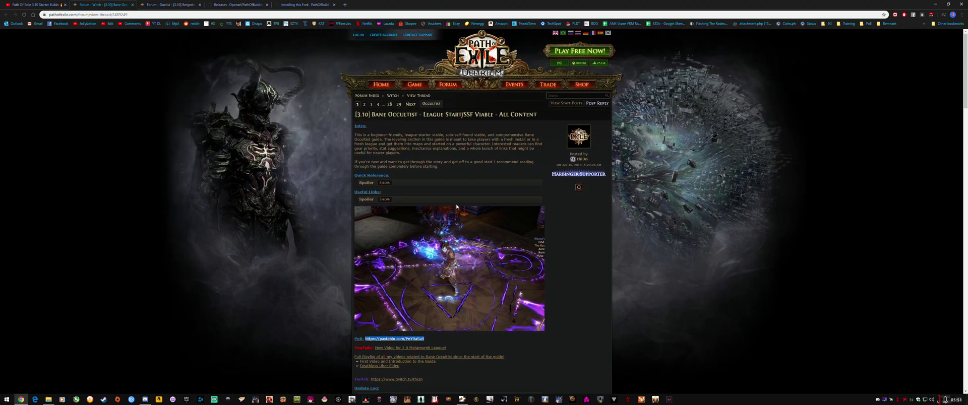
scroll(444, 258, "down", 1)
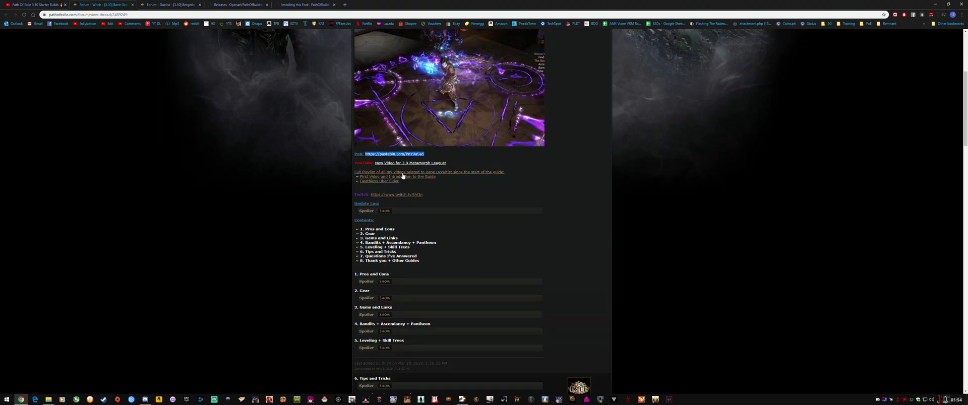
scroll(412, 241, "up", 3)
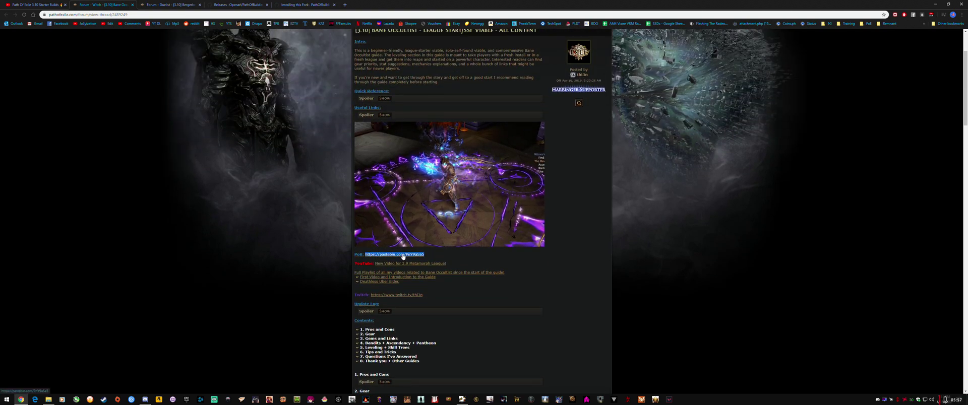
right_click(403, 257)
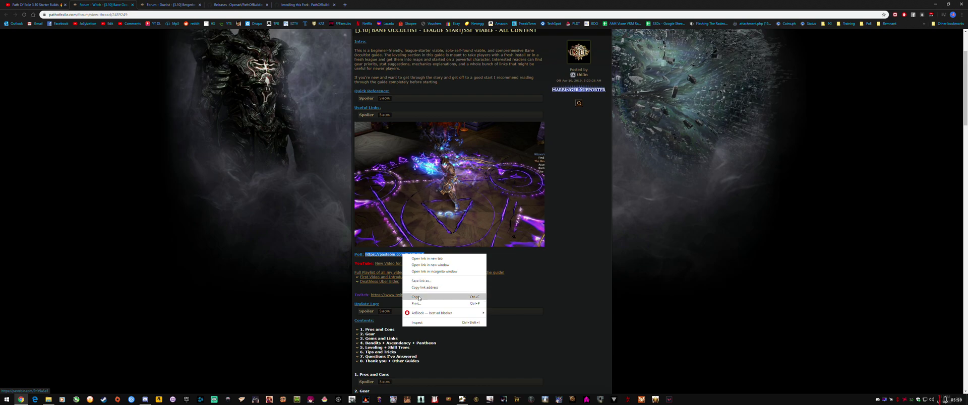
left_click(410, 296)
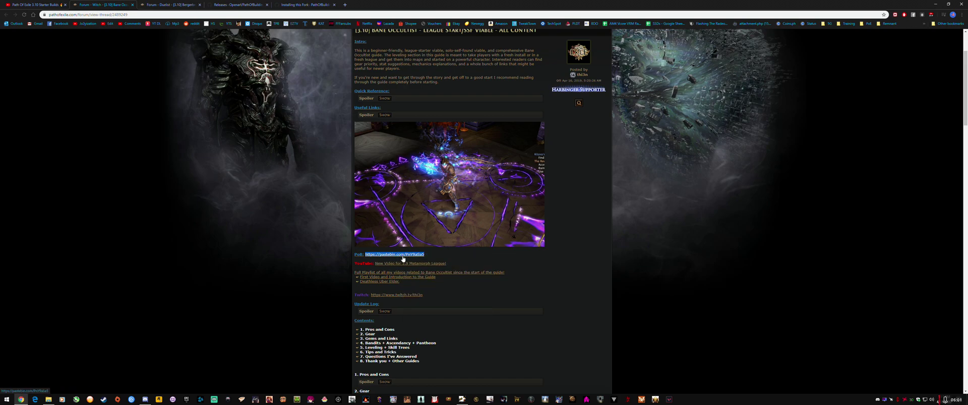
View the Pastebin page behind the PoB link, return to the forum guide, and reselect the link text
left_click(397, 255)
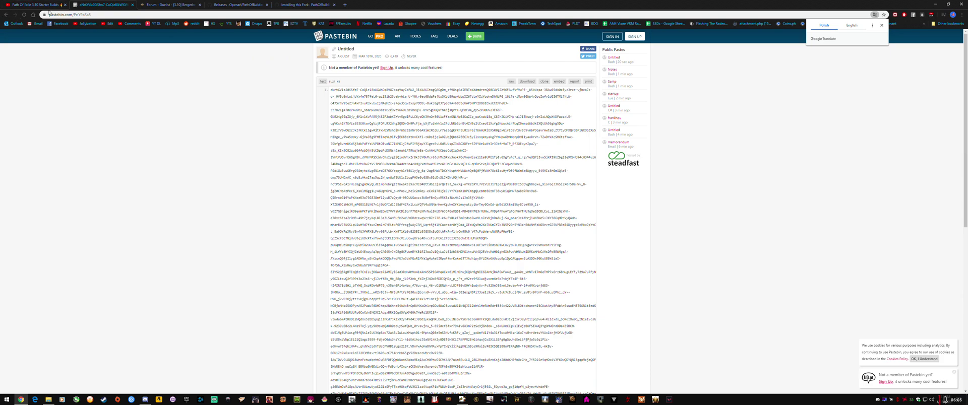
left_click(10, 14)
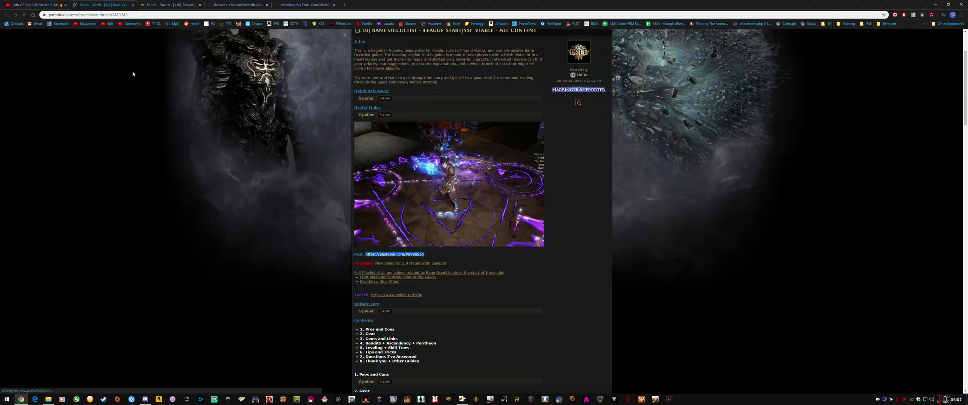
left_click_drag(424, 255, 365, 255)
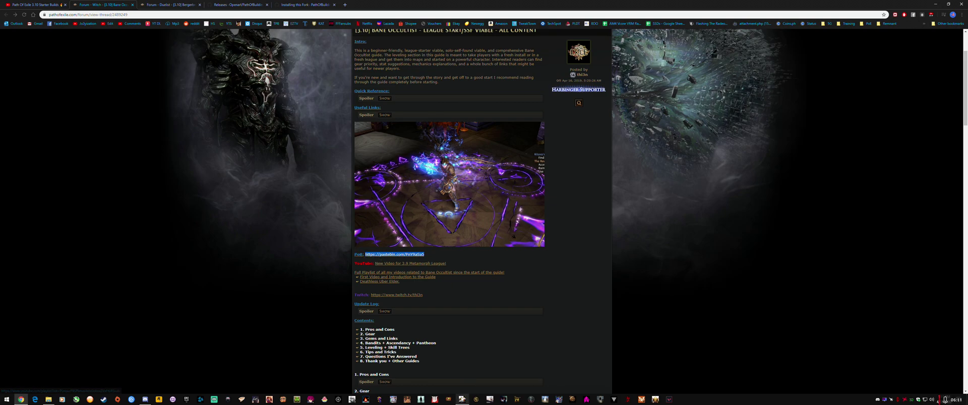
Switch to Path of Building, leave the Cyclone Berserk Marauder build for the builds list, and create a new build
left_click(462, 399)
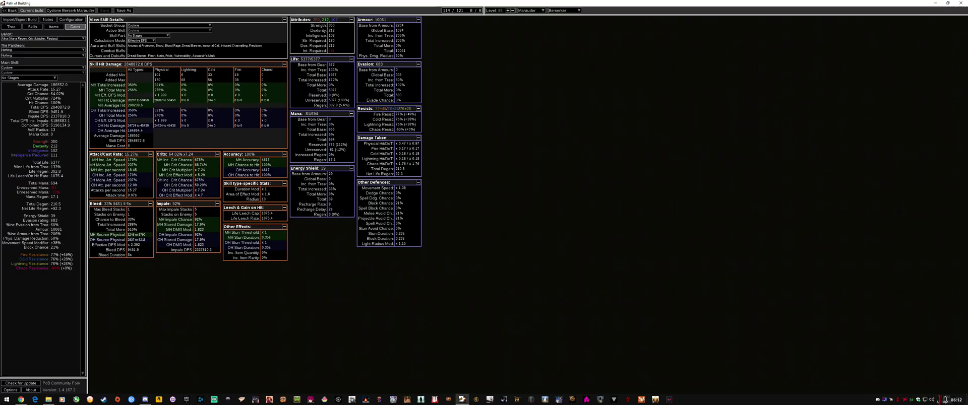
left_click(9, 11)
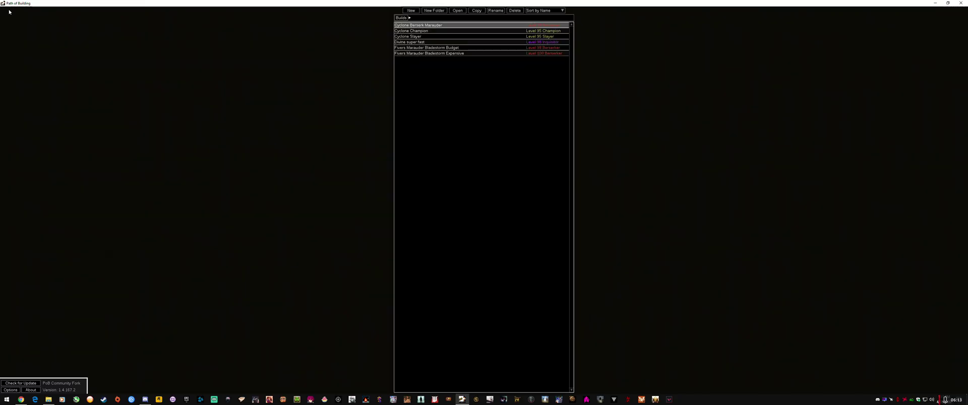
left_click(454, 95)
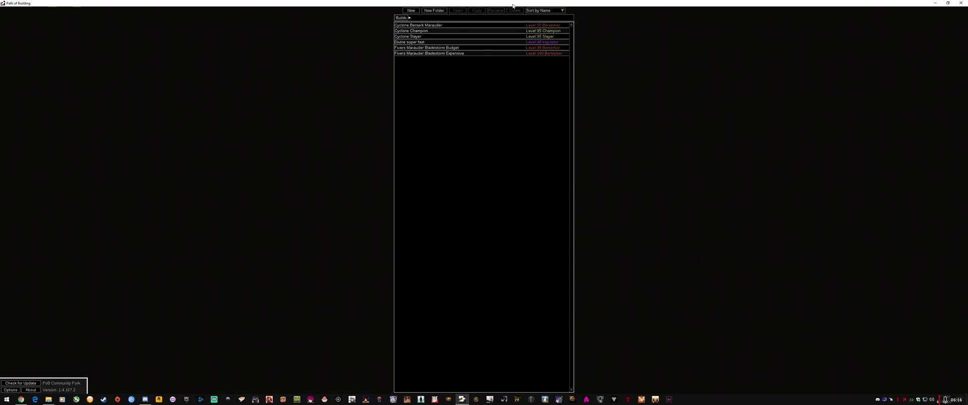
left_click(411, 10)
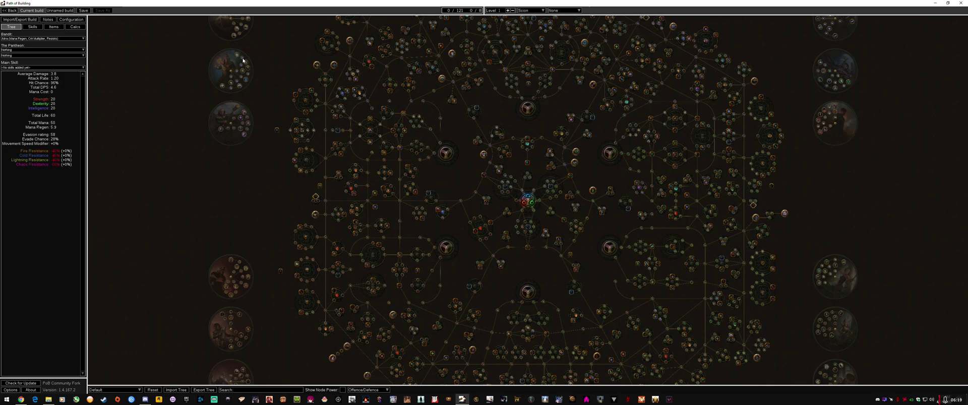
Import the Bane Occultist build from the copied Pastebin link as a new build
left_click(8, 22)
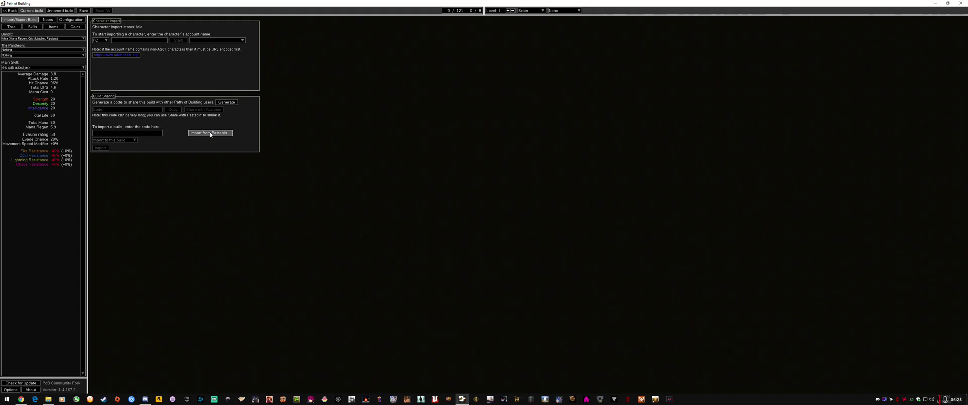
left_click(211, 134)
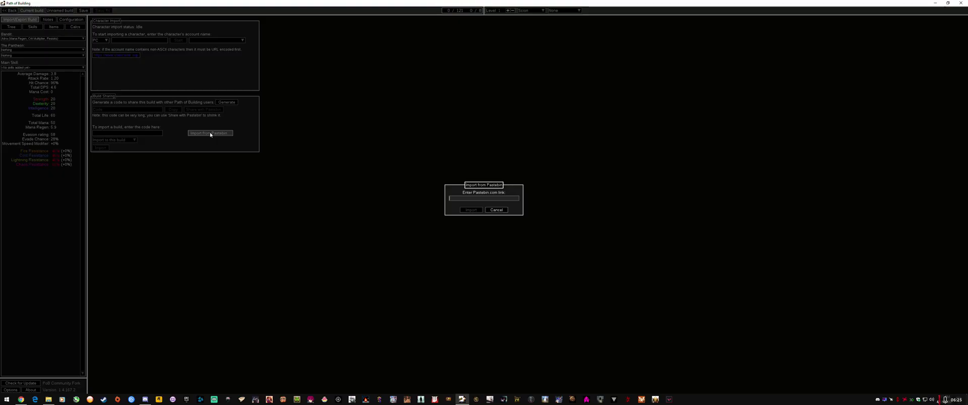
type("https://pastebin.com/PnY9aSq")
key("ctrl+a")
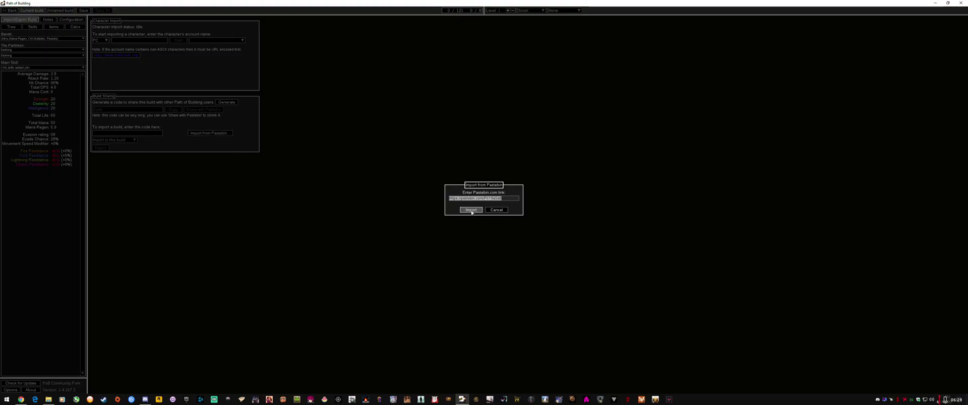
left_click(471, 210)
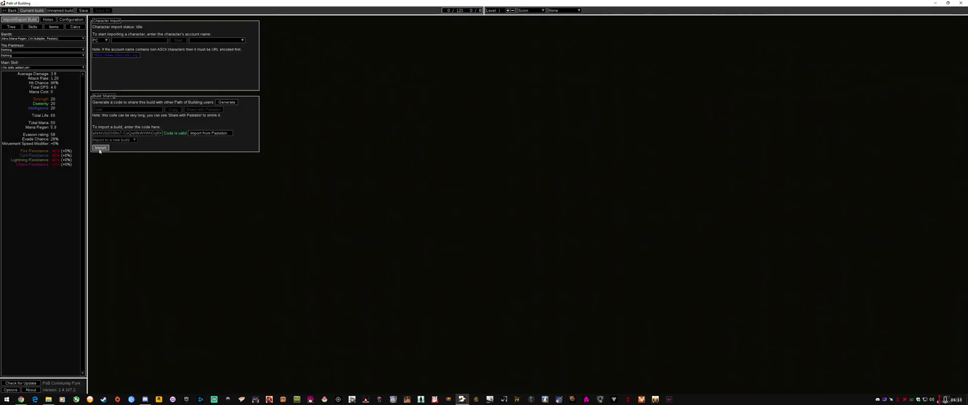
left_click(141, 135)
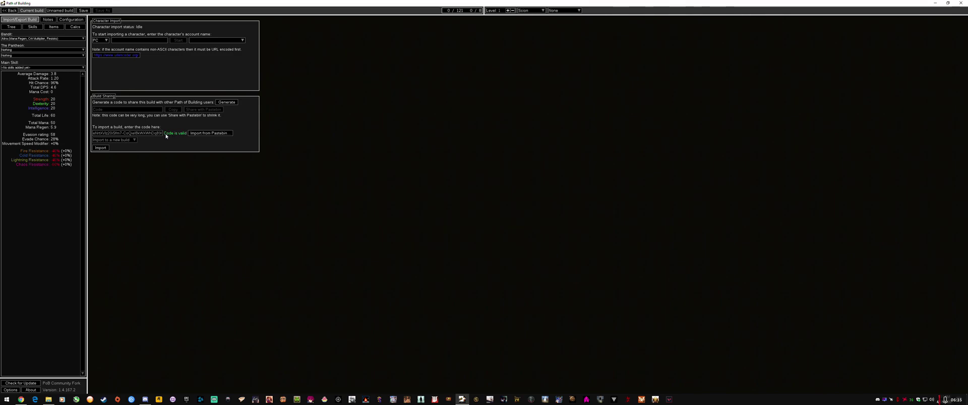
left_click(101, 148)
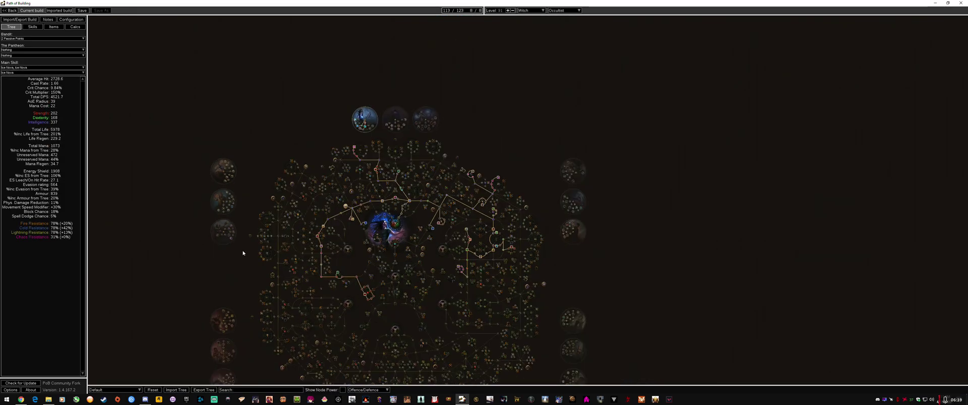
Examine the imported passive tree and compare the build's stats with the Ice Nova and Bane, Ice Nova groups as main skill
scroll(312, 279, "up", 5)
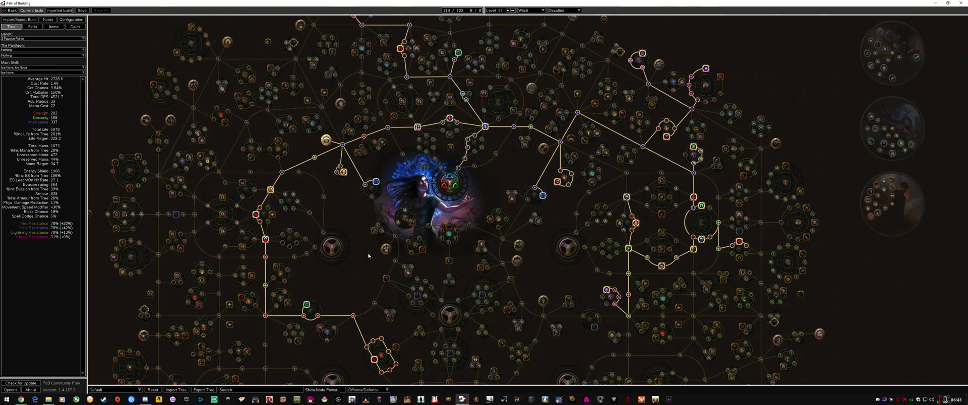
scroll(504, 151, "up", 5)
left_click_drag(379, 383, 363, 252)
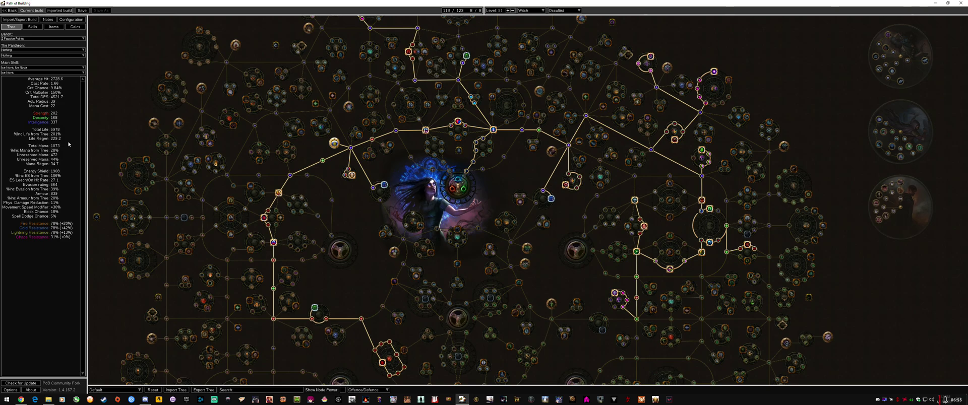
left_click(31, 69)
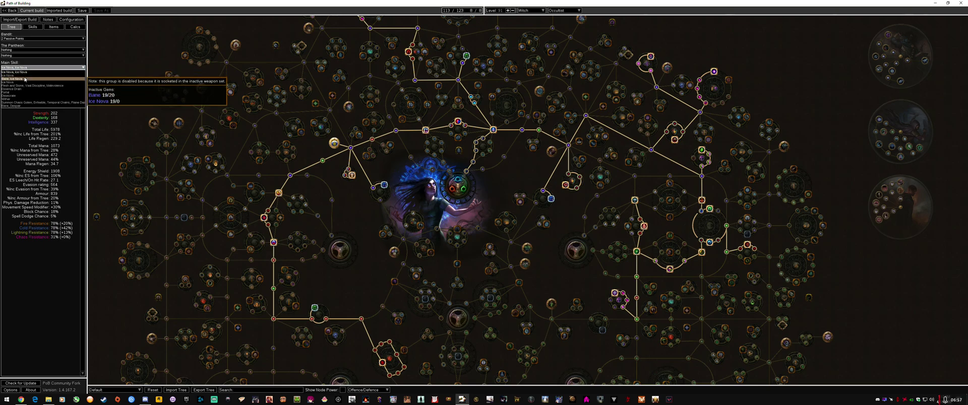
left_click(24, 79)
left_click(50, 68)
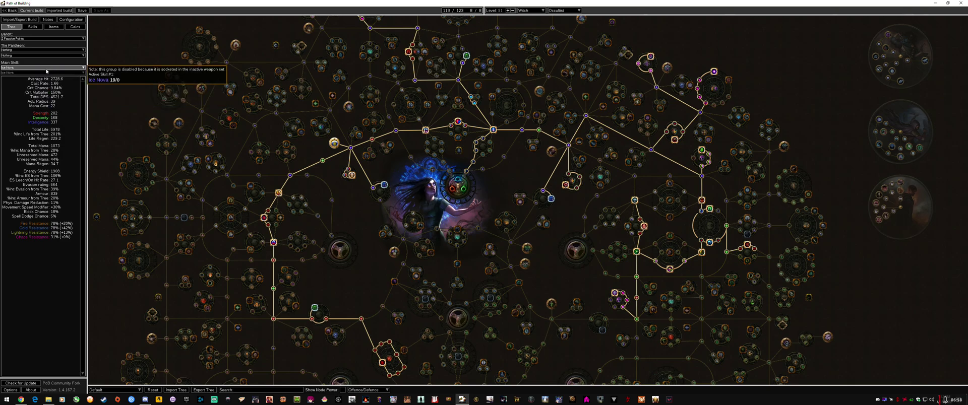
left_click(37, 72)
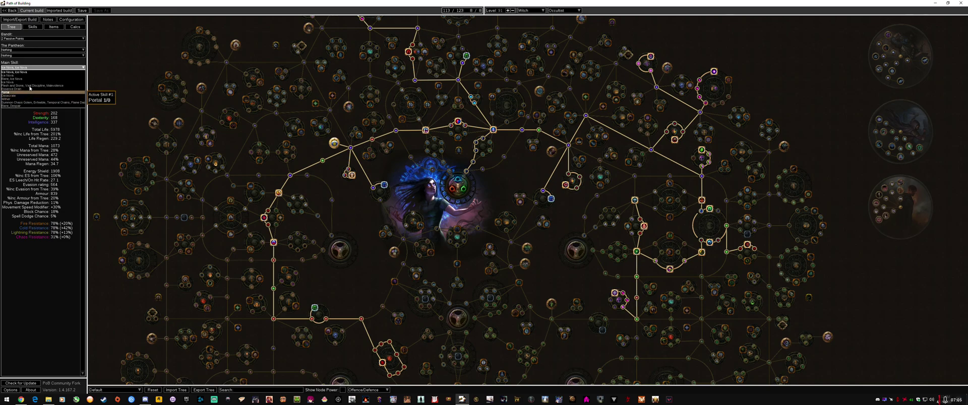
left_click(34, 79)
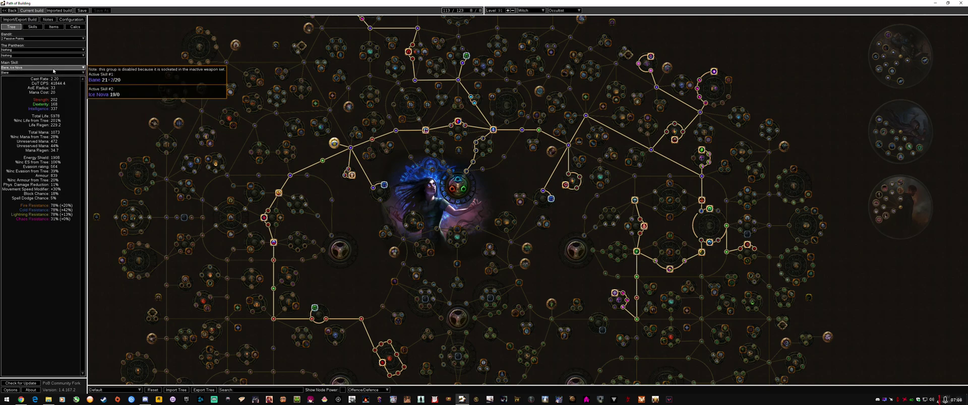
left_click(51, 68)
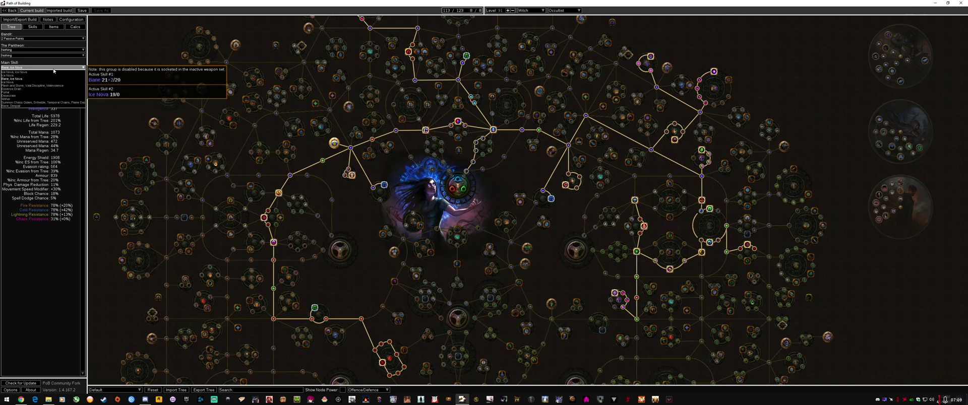
left_click(28, 76)
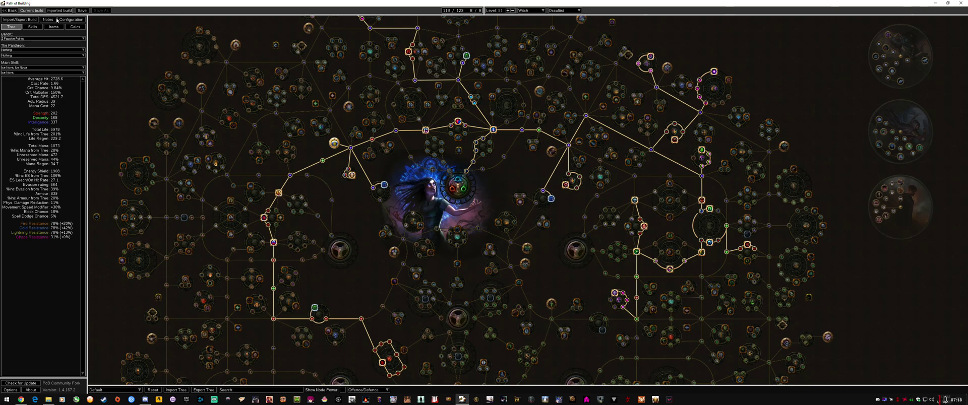
Review the imported build's skill socket groups and equipped items, including the Bane, Despair group's gems
scroll(458, 227, "down", 5)
left_click(36, 27)
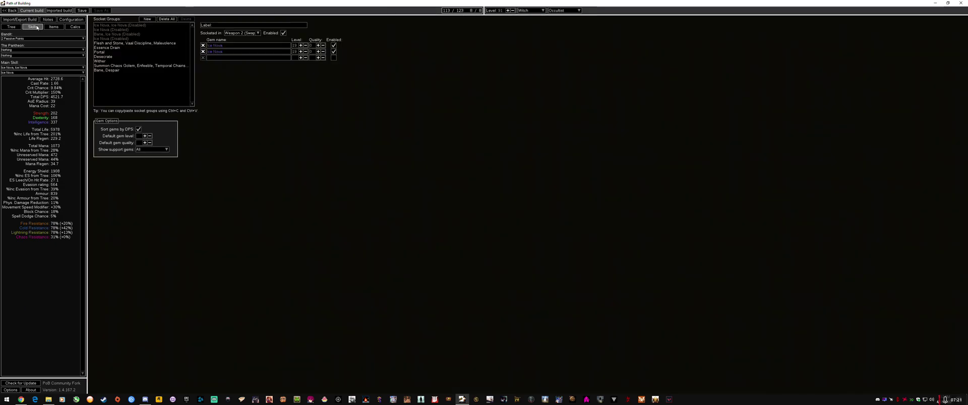
left_click(58, 27)
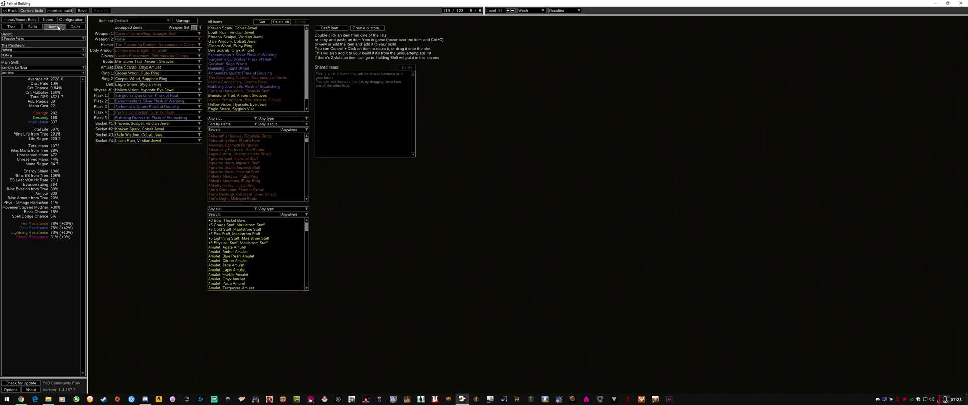
left_click(32, 27)
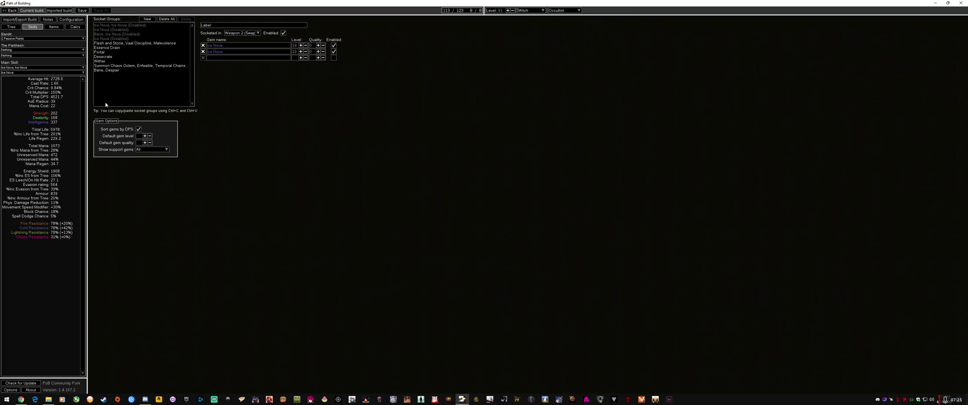
left_click(133, 70)
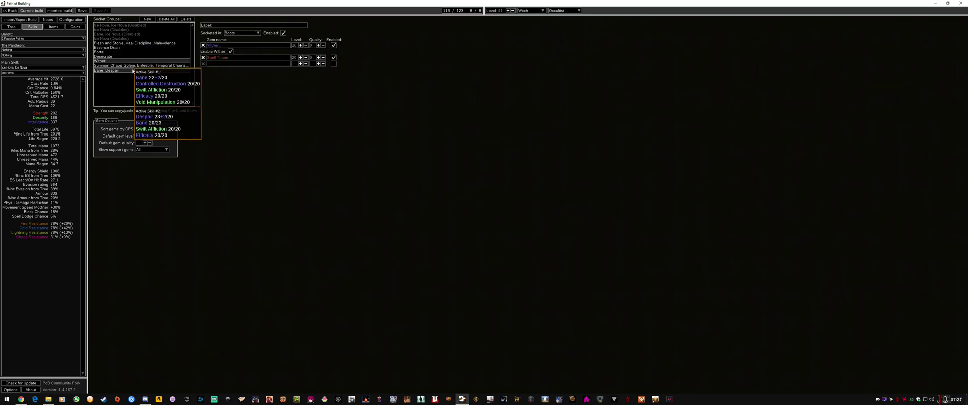
Switch to the browser to check the Bane Occultist guide's section list, and return to Path of Building
left_click(20, 400)
scroll(325, 185, "down", 3)
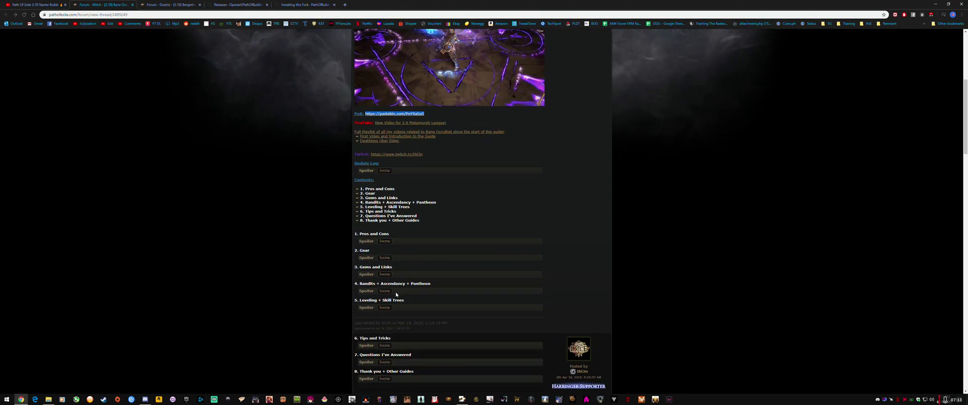
scroll(422, 263, "down", 1)
left_click(655, 400)
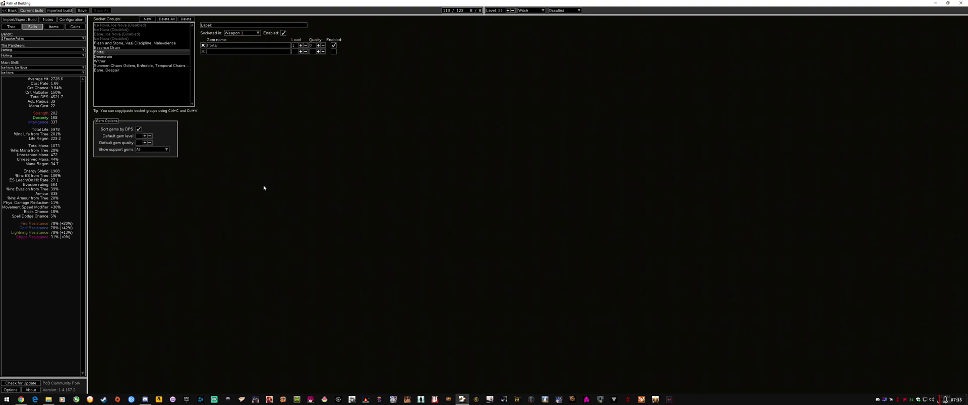
Check the main skill list, and switch to the browser to open the 3.10 Impale Cyclone Champion forum guide
left_click(49, 67)
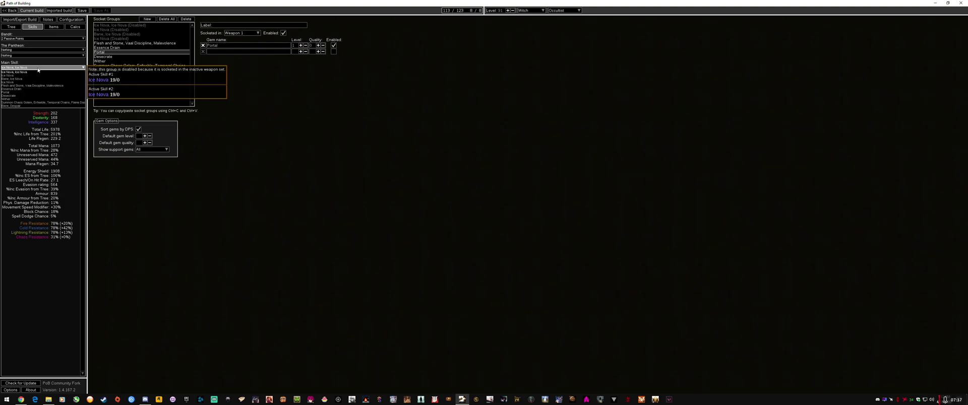
left_click(138, 168)
left_click(21, 400)
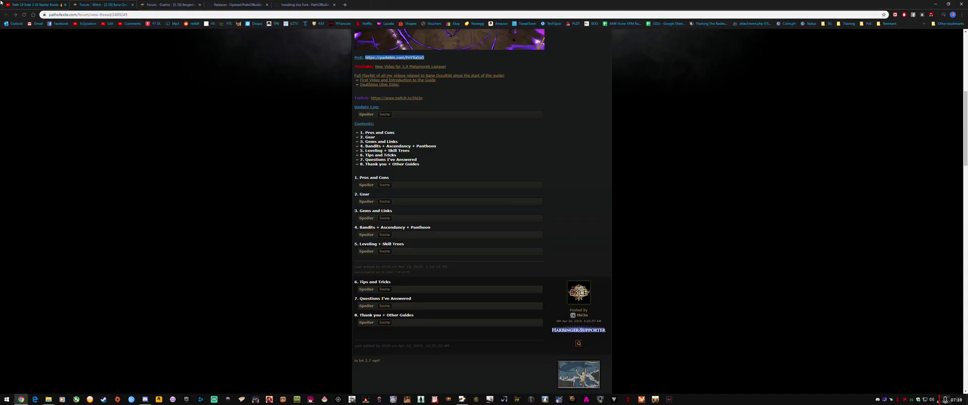
left_click(53, 4)
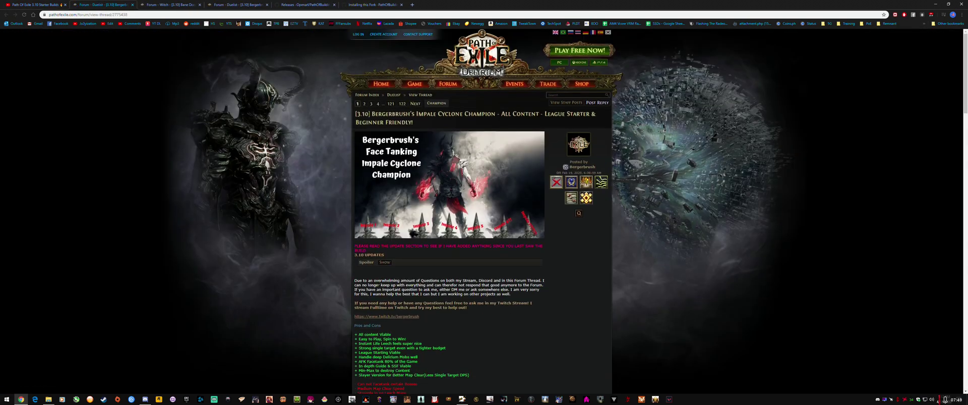
Read through the Impale Cyclone Champion guide, including its pros and cons, guide information, and Videos & Build Showcase sections
scroll(406, 166, "up", 2)
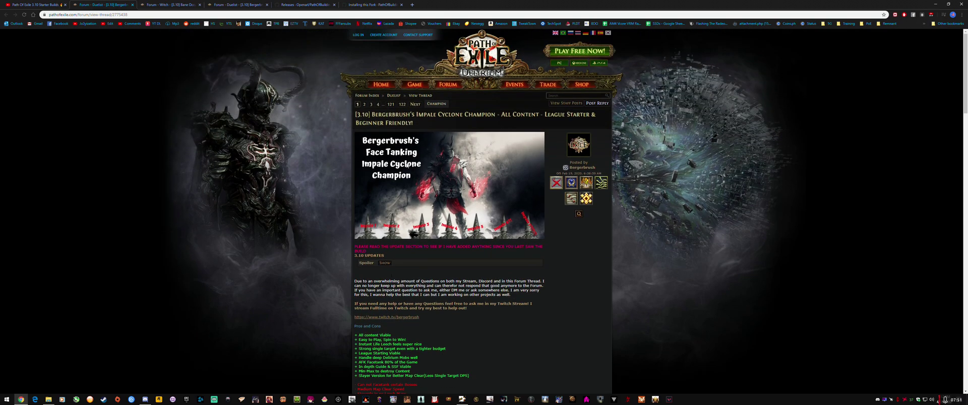
scroll(417, 152, "down", 5)
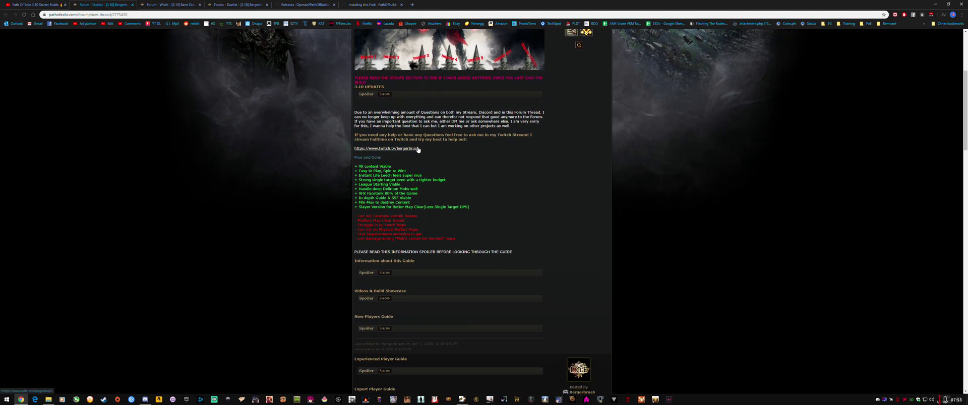
scroll(434, 134, "up", 4)
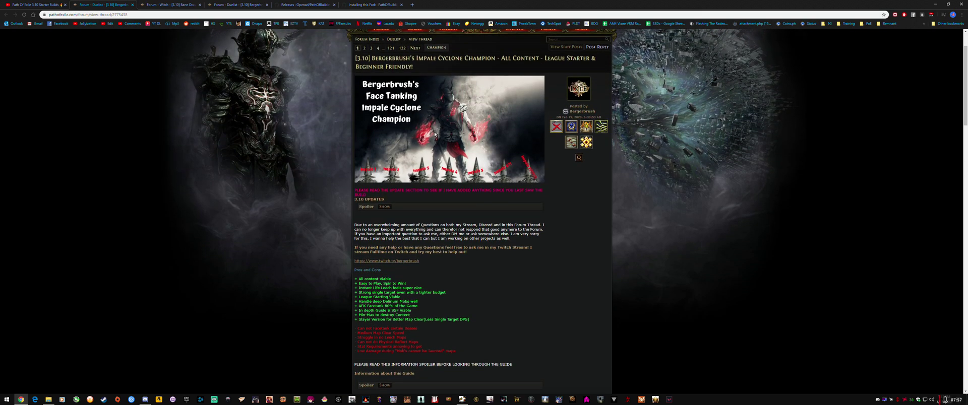
scroll(435, 135, "down", 1)
scroll(420, 143, "down", 2)
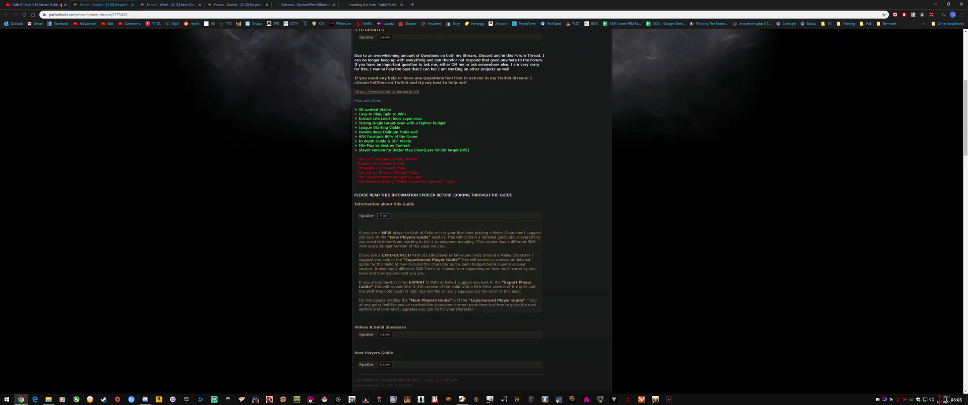
scroll(402, 255, "down", 2)
left_click(385, 251)
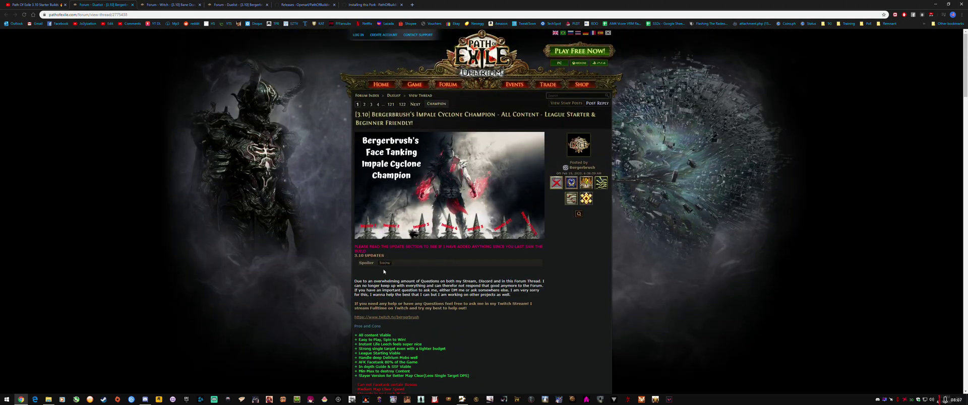
scroll(384, 272, "down", 15)
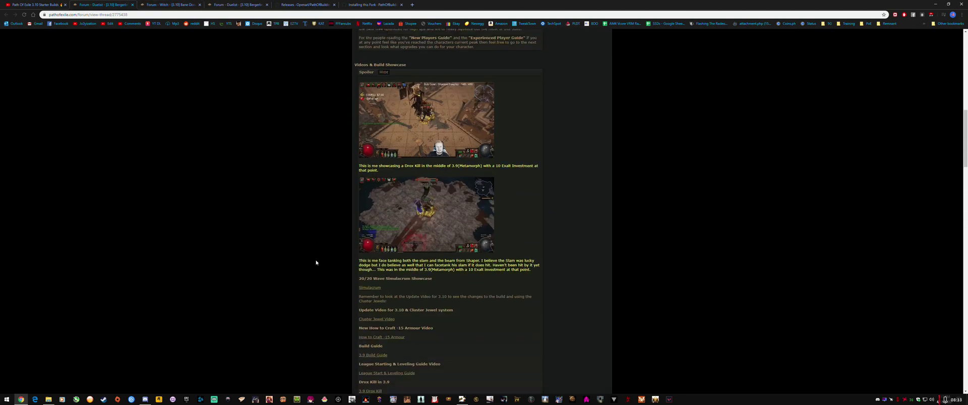
scroll(414, 136, "up", 5)
scroll(424, 181, "down", 20)
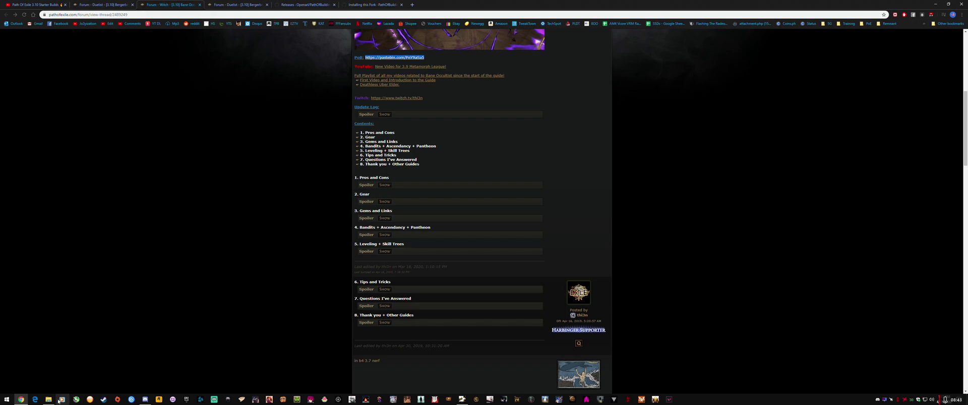
Return to Path of Building and close the imported Bane Occultist build without saving it
left_click(145, 400)
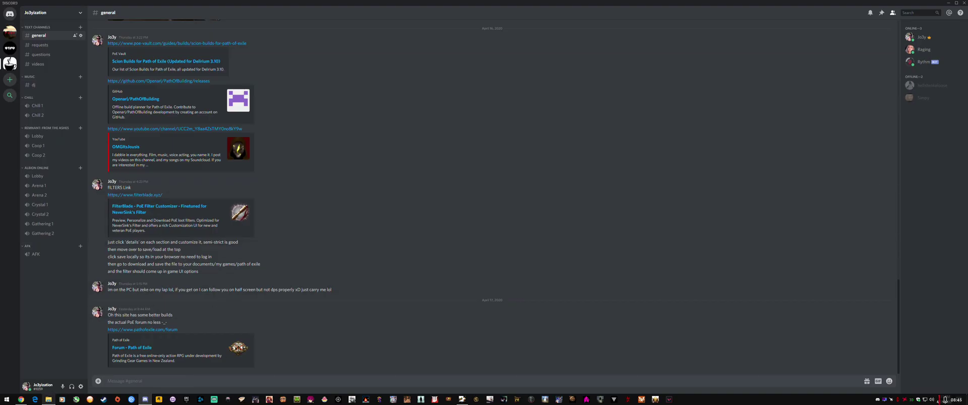
left_click(49, 399)
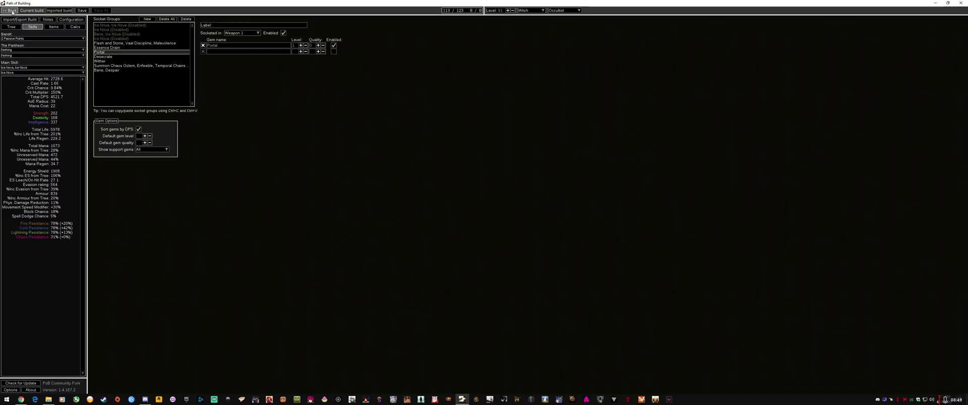
left_click(13, 12)
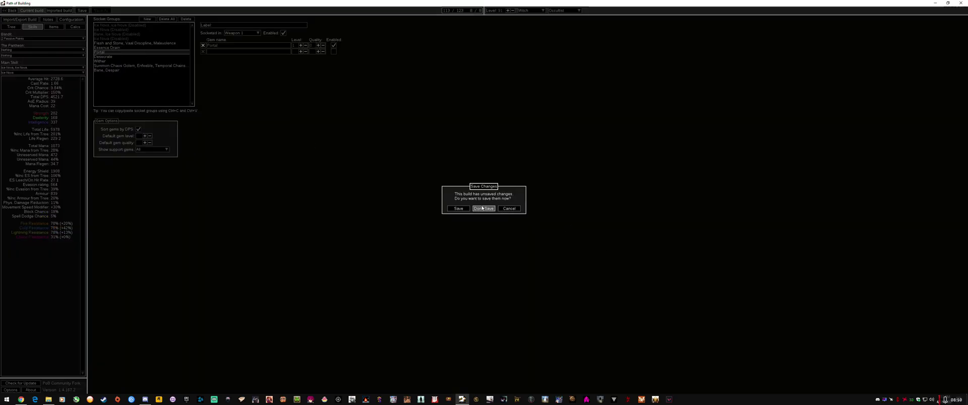
left_click(481, 211)
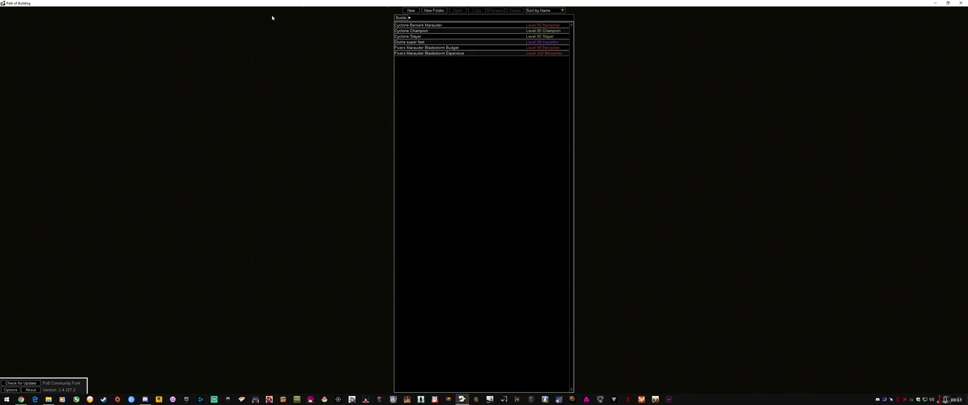
left_click(411, 10)
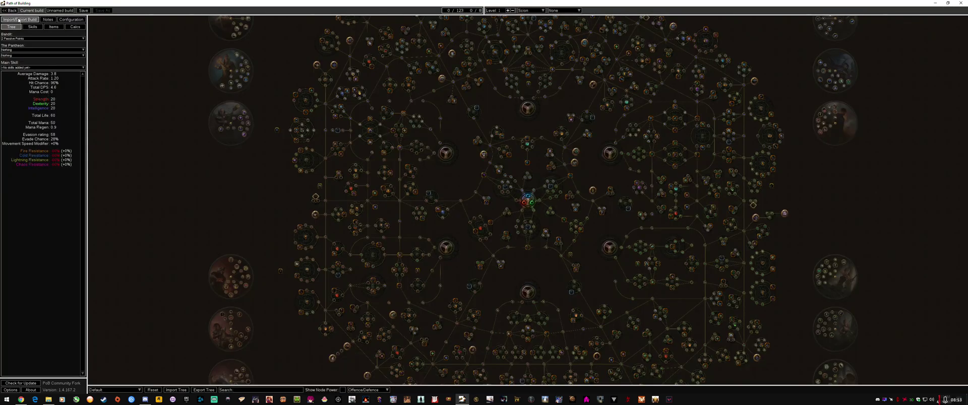
left_click(18, 19)
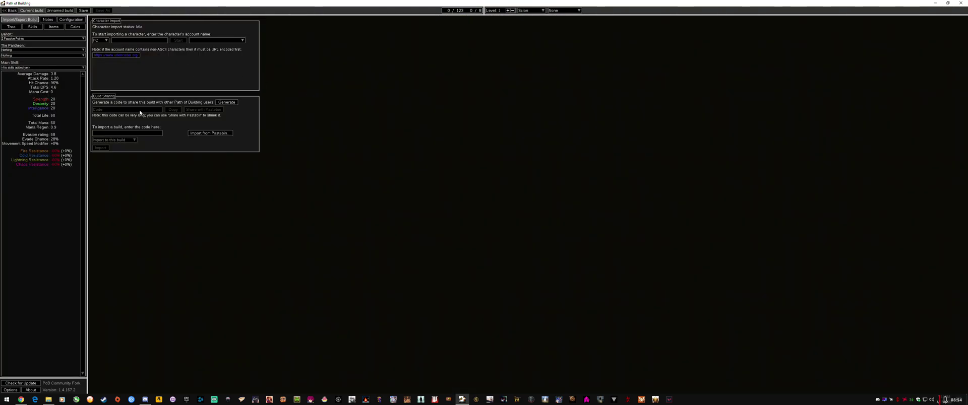
left_click(210, 133)
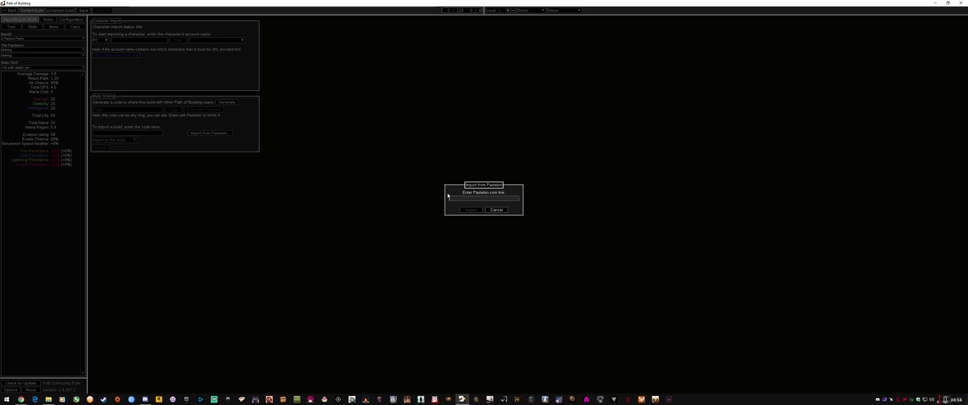
type("https://pastebin.com/1BvxfCLS")
left_click(461, 210)
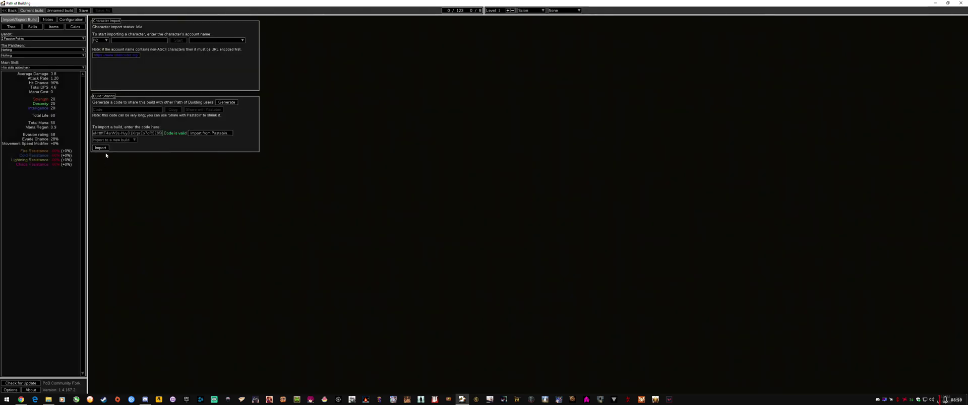
left_click(100, 148)
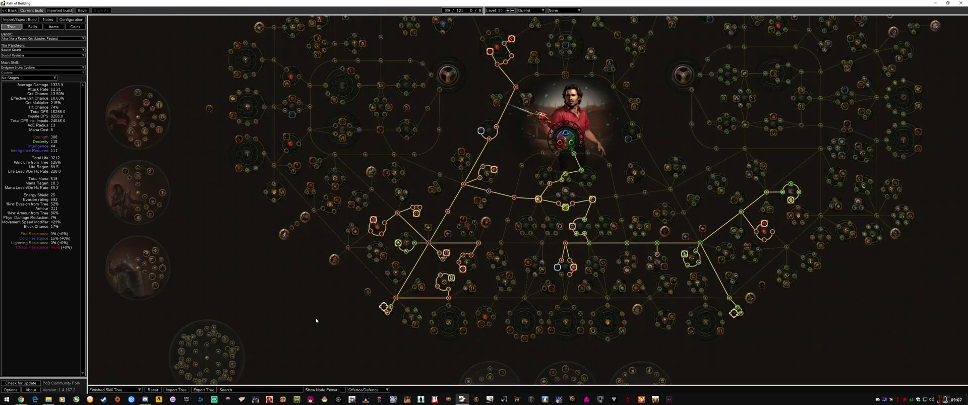
Examine the imported Duelist's finished skill tree, including the Large Jewel Socket on its lower edge
scroll(316, 320, "up", 2)
scroll(311, 290, "down", 3)
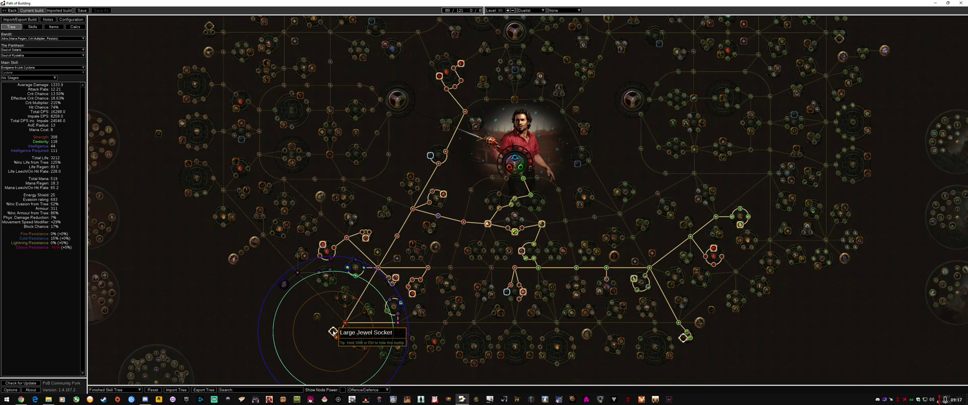
left_click_drag(332, 332, 324, 255)
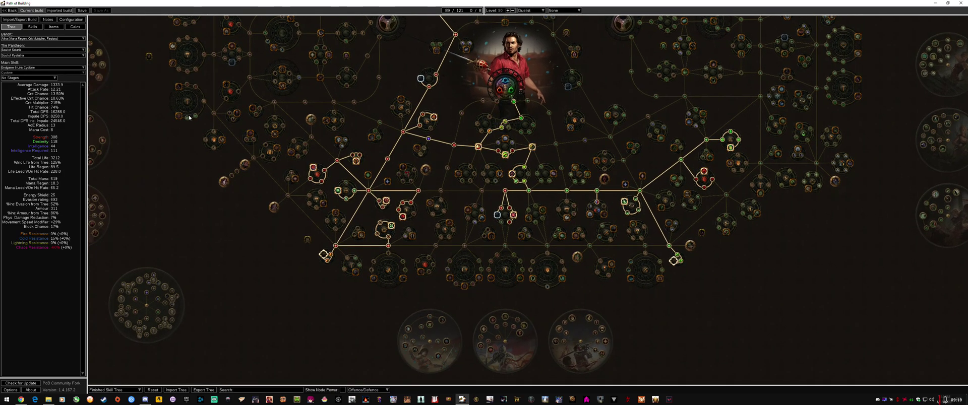
Review the Cyclone build's socket groups and equipped items, and keep Endgame 6-Link Cyclone as the main skill
left_click(40, 28)
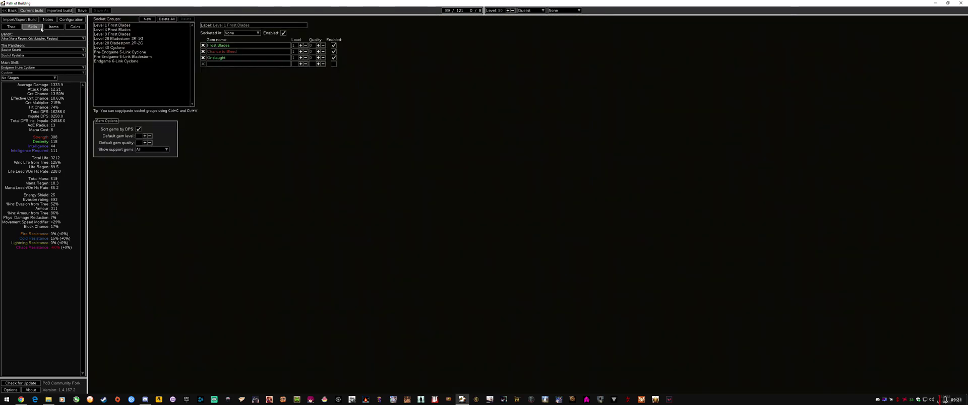
left_click(49, 27)
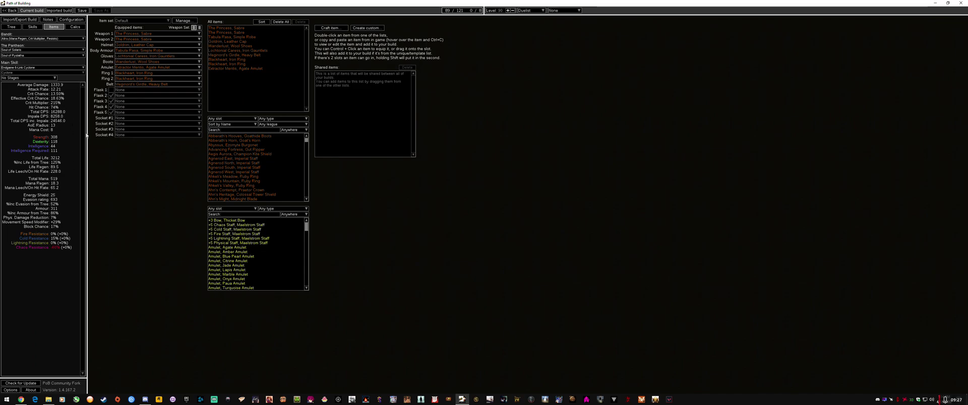
left_click(68, 67)
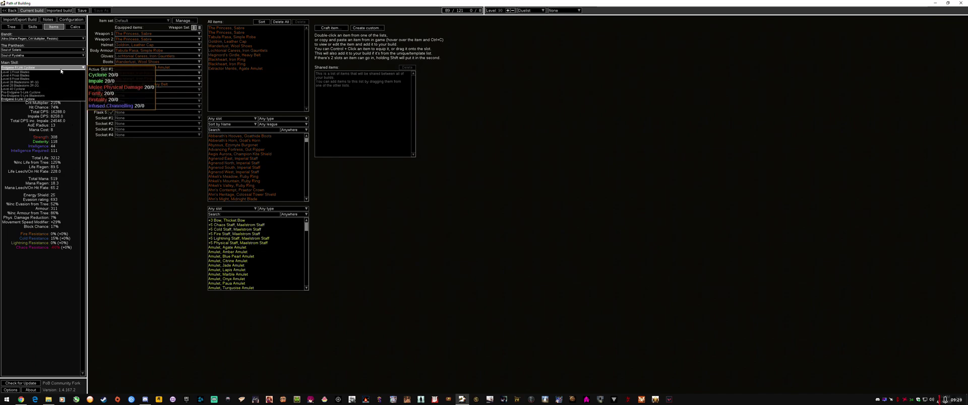
left_click(46, 98)
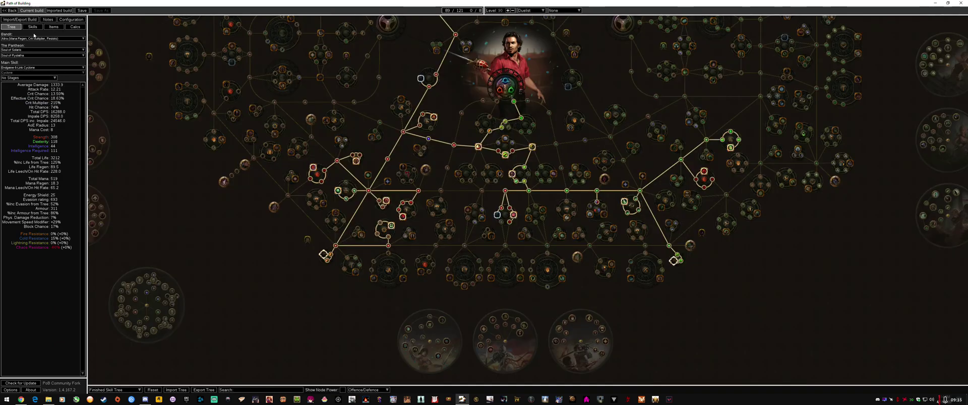
Look over the passive tree again, and check the bandit choice and the skill socket groups
scroll(215, 220, "down", 2)
scroll(213, 221, "up", 2)
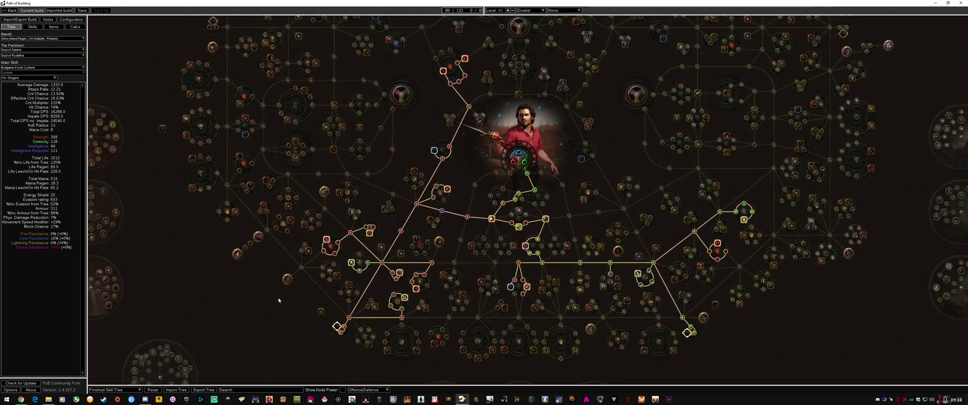
mouse_move(14, 50)
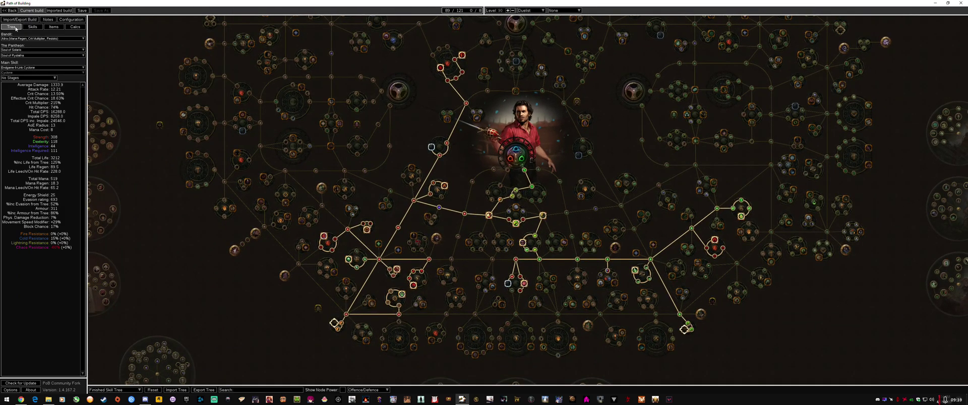
left_click(18, 38)
left_click(25, 53)
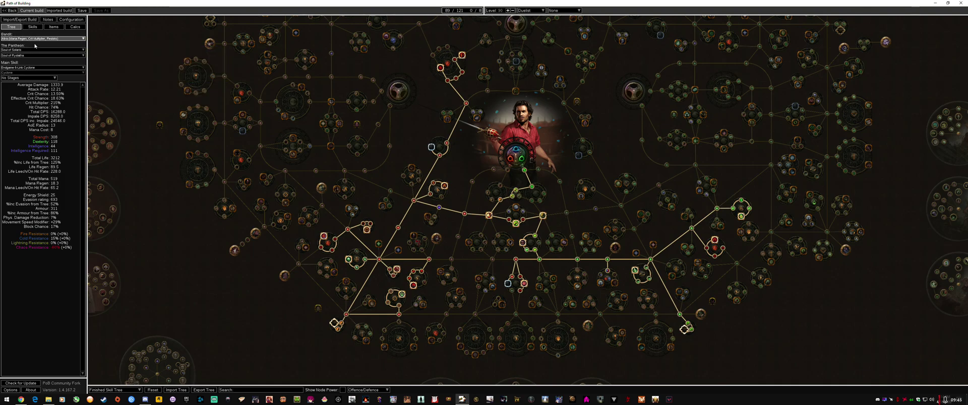
mouse_move(25, 71)
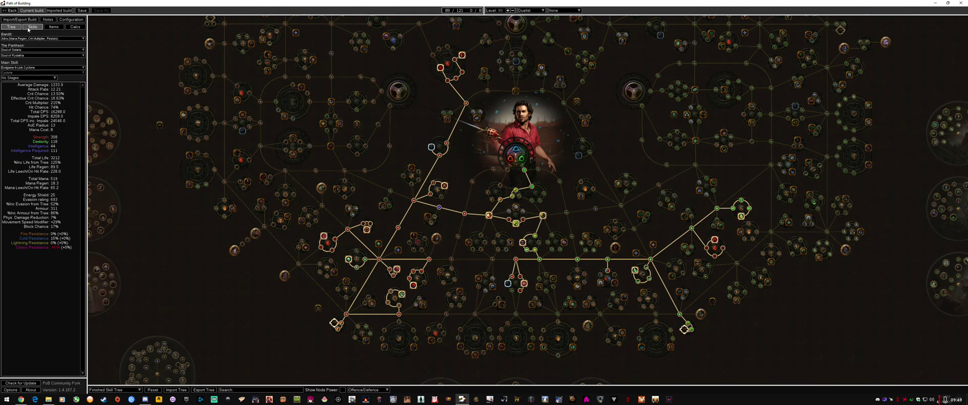
left_click(32, 28)
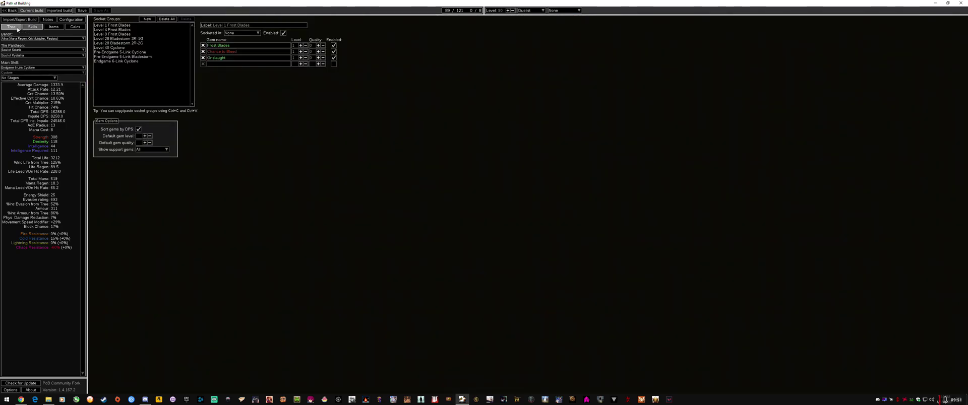
left_click(11, 27)
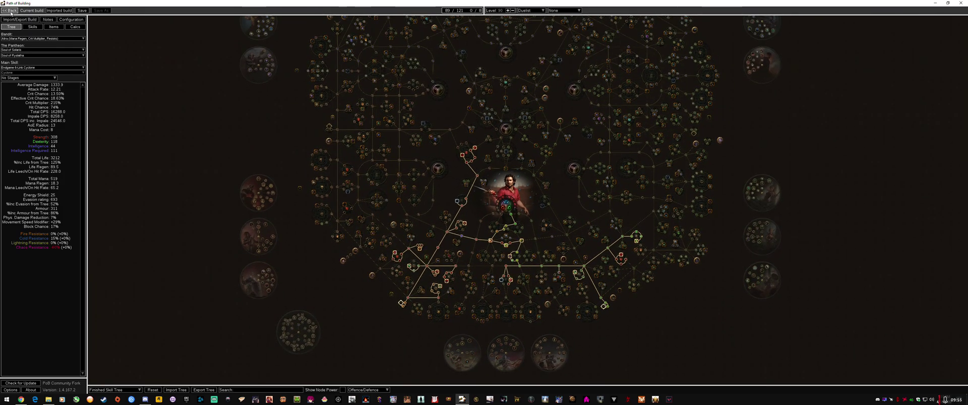
left_click(10, 10)
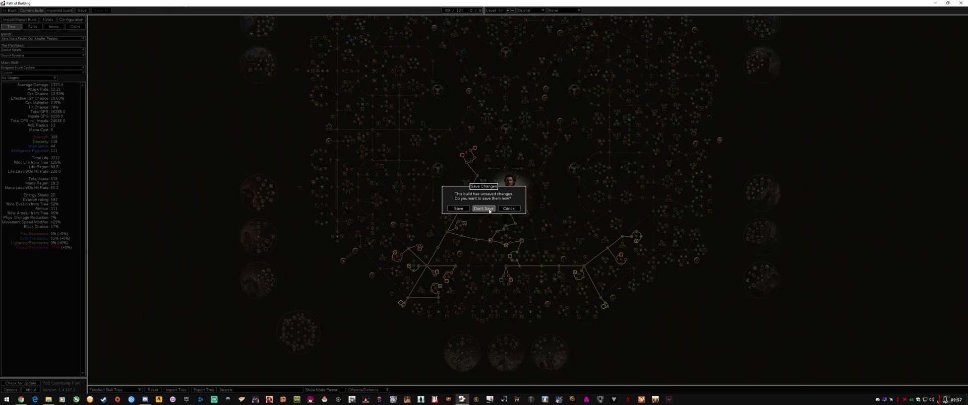
left_click(509, 209)
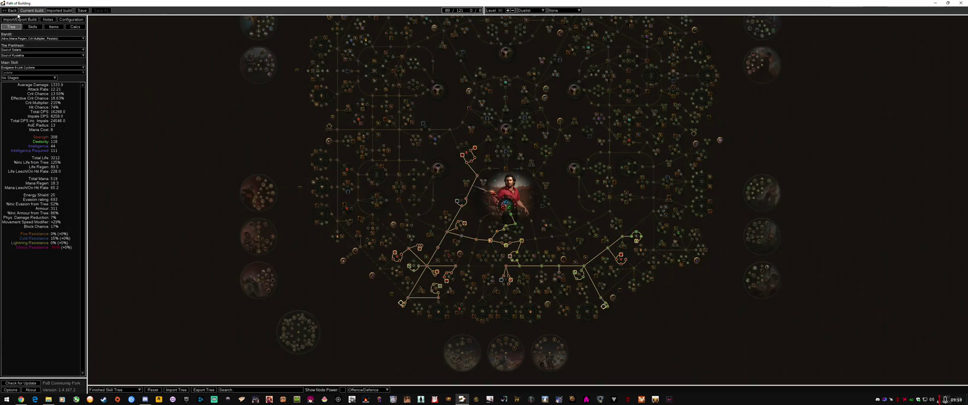
left_click(82, 10)
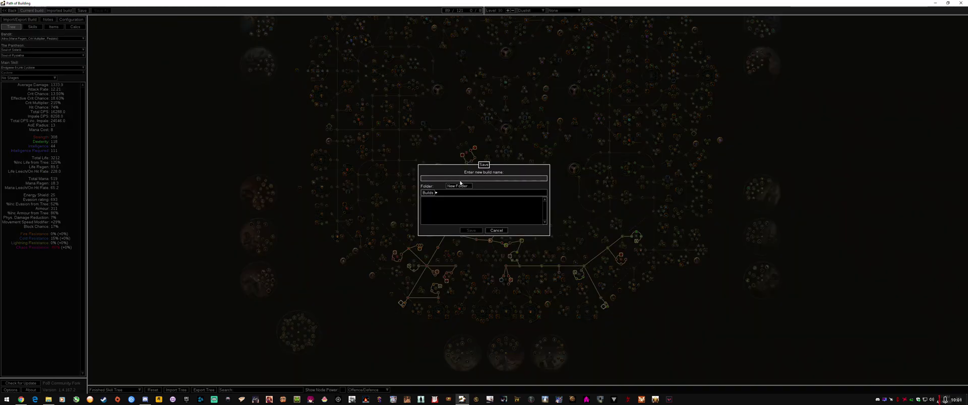
type("dsadsfdsagdsafsadfasd")
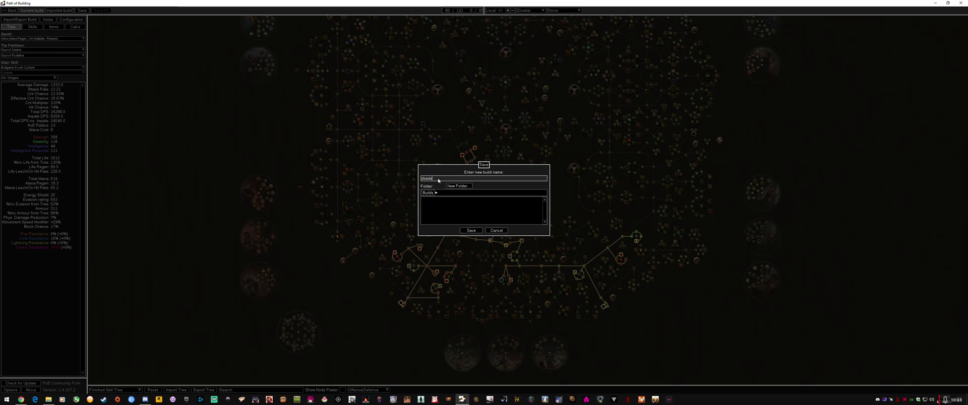
left_click(497, 231)
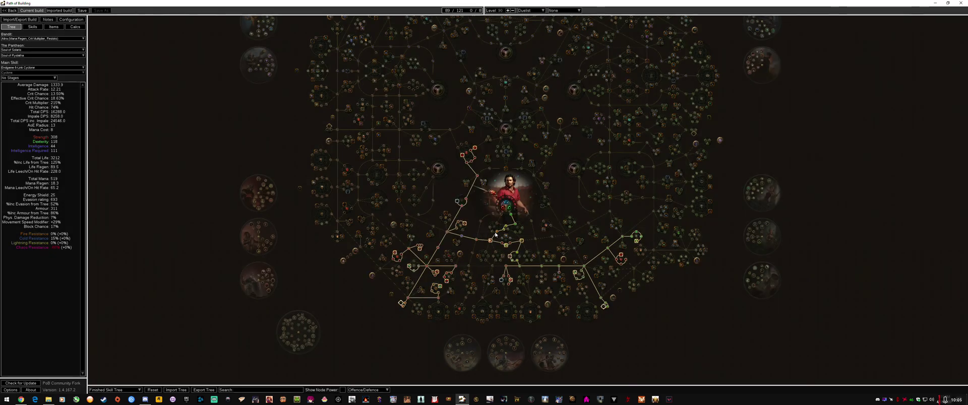
Return to the build list without saving the imported build, and open the Cyclone Champion build
left_click(9, 10)
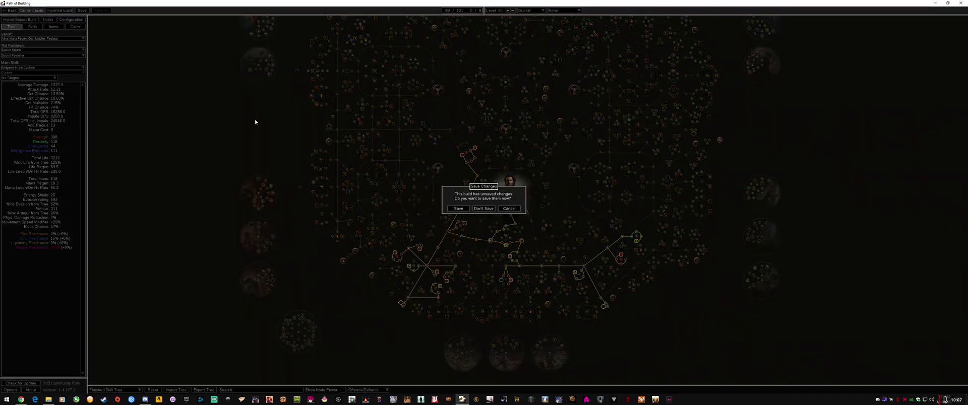
left_click(483, 208)
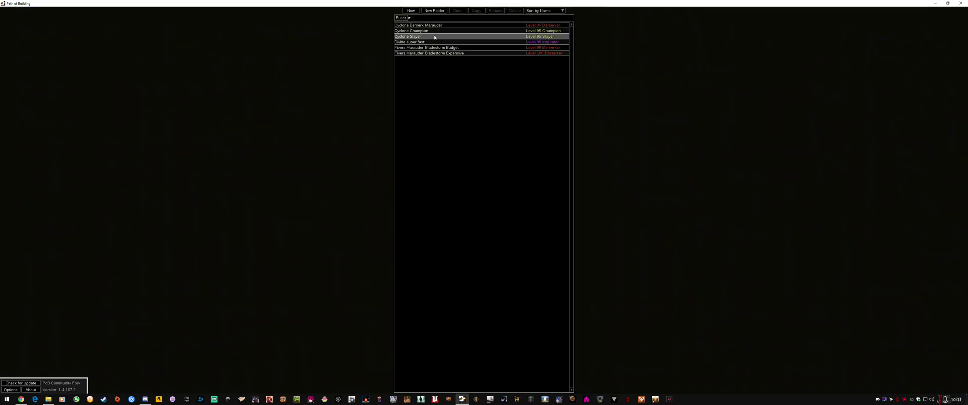
left_click(456, 32)
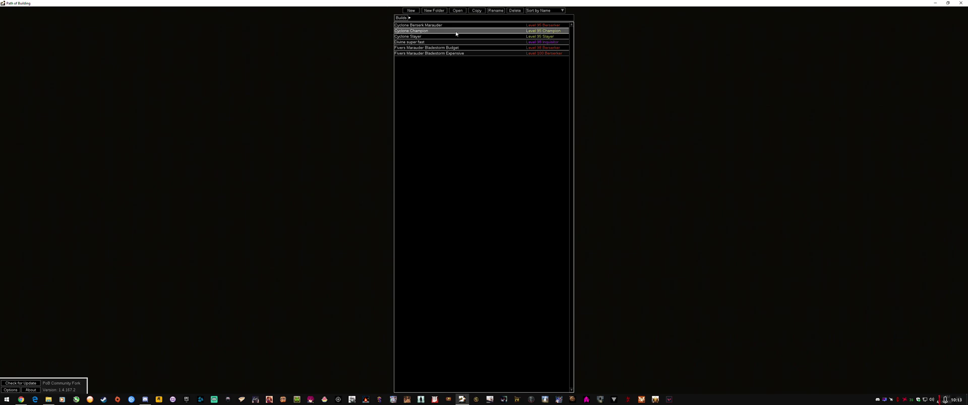
double_click(457, 32)
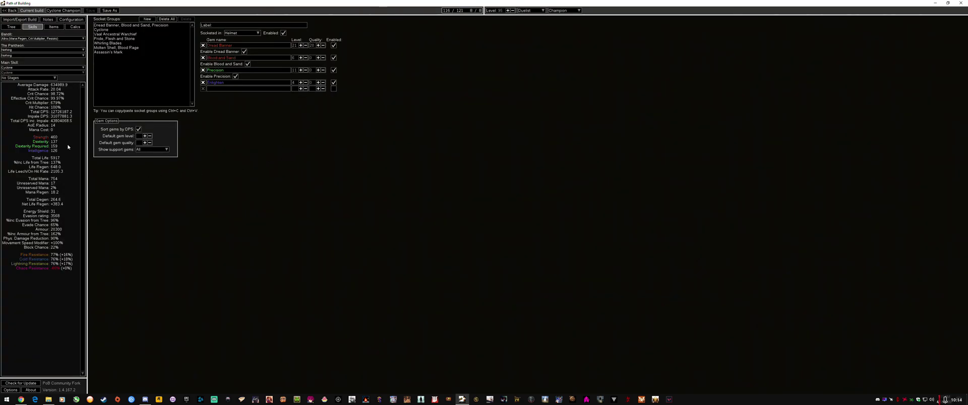
Review the Cyclone Champion build's equipped items, passive tree and skill socket groups, including Dread Banner and Assassin's Mark
left_click(53, 27)
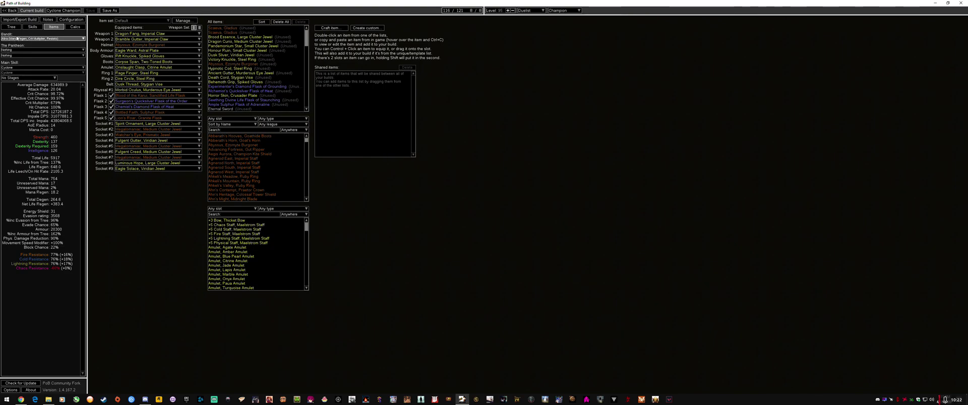
left_click(11, 26)
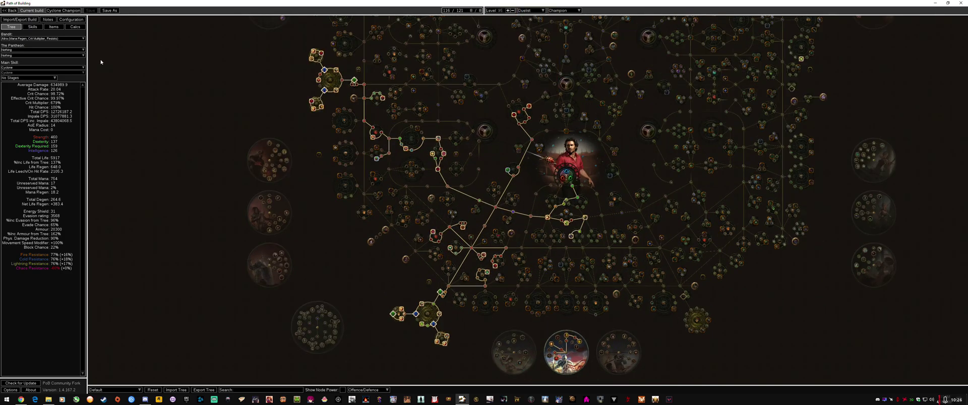
left_click(32, 27)
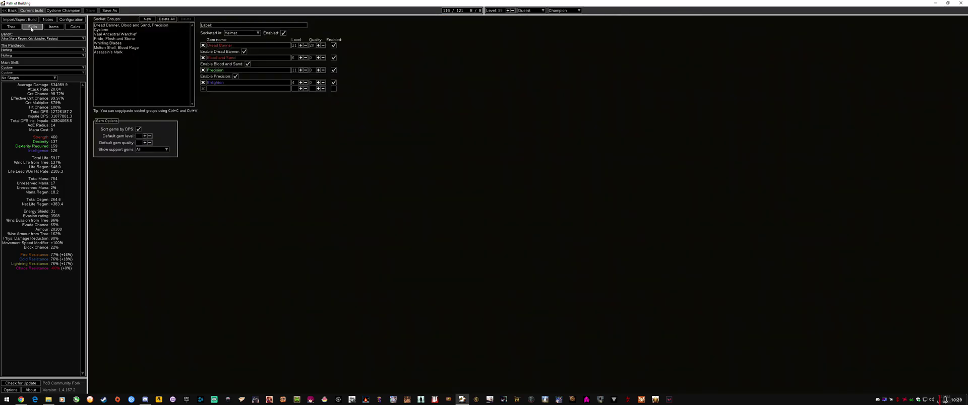
left_click(134, 25)
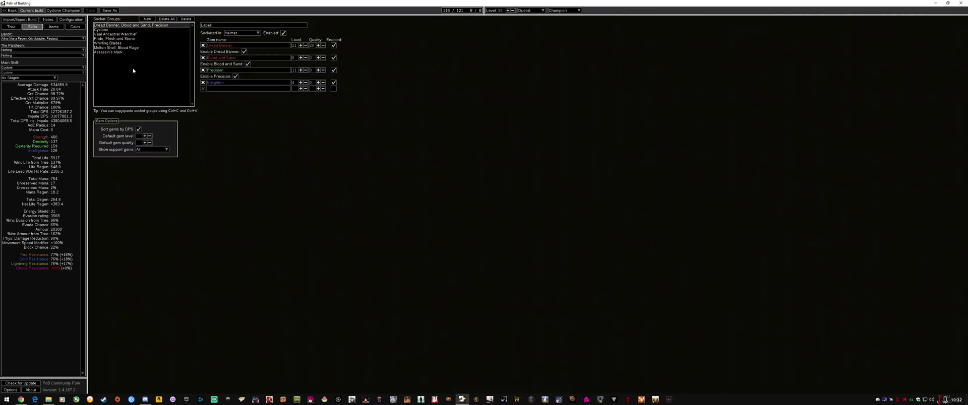
key("End")
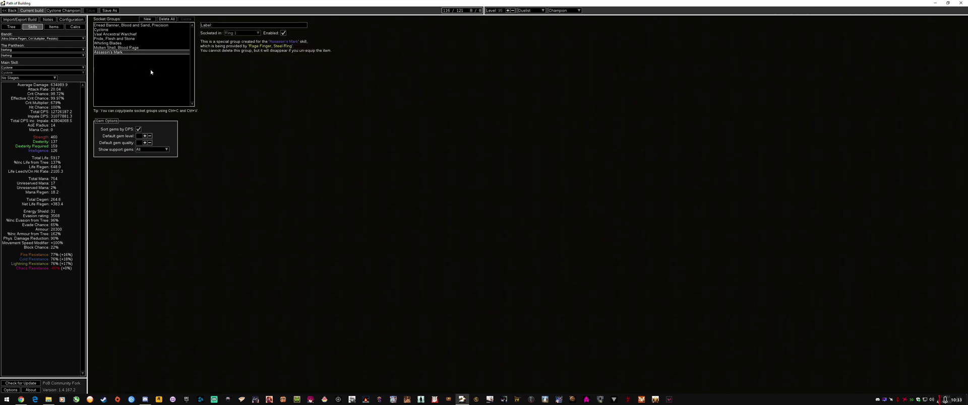
Add a new empty socket group, compare it with the existing groups such as Whirling Blades, and reselect it
left_click(147, 19)
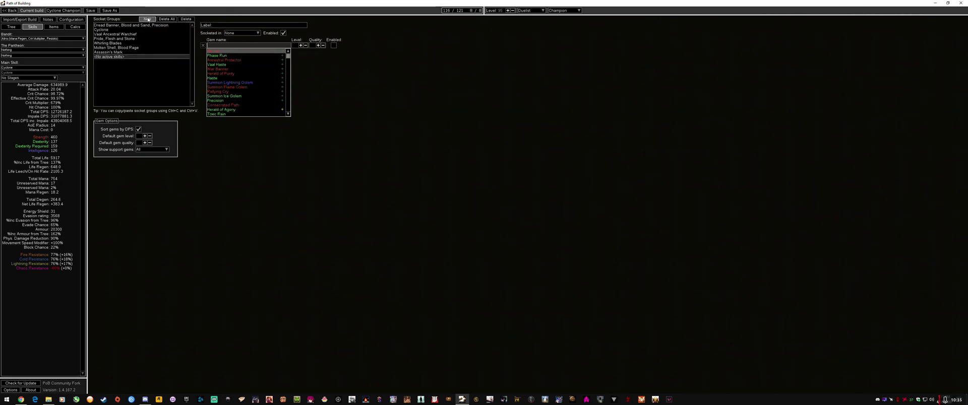
left_click(110, 59)
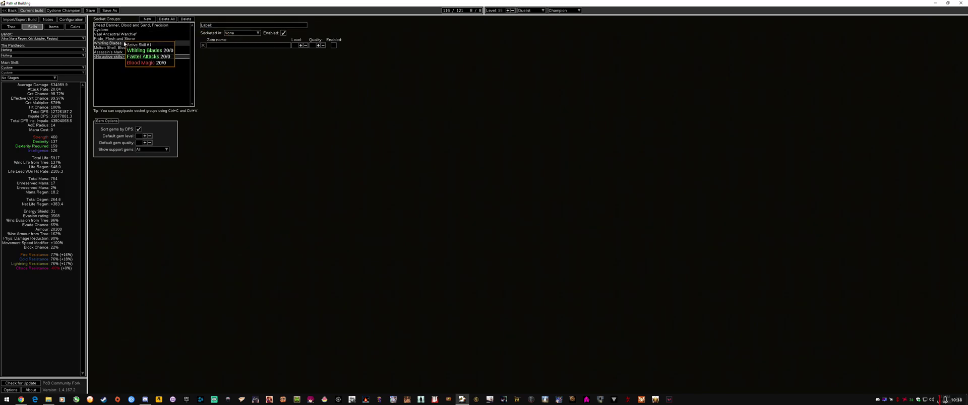
left_click(134, 25)
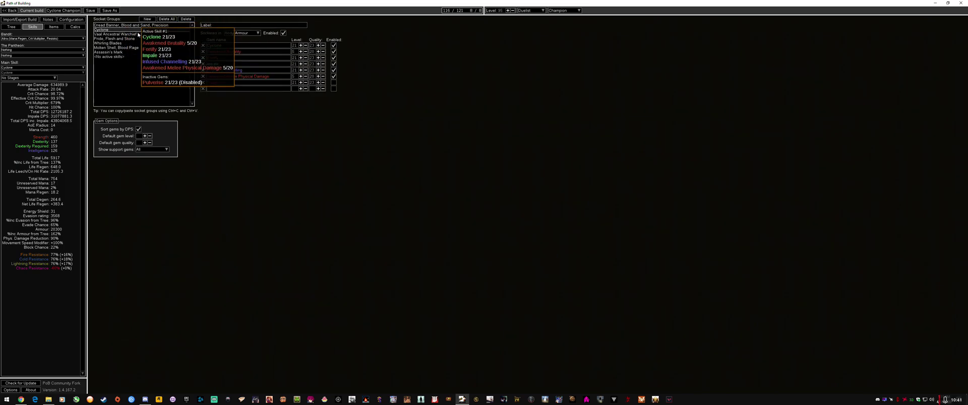
left_click(130, 43)
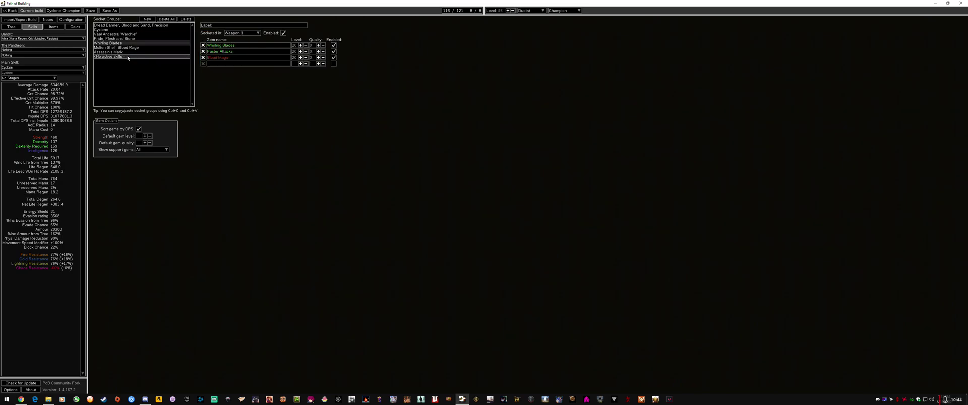
left_click(109, 57)
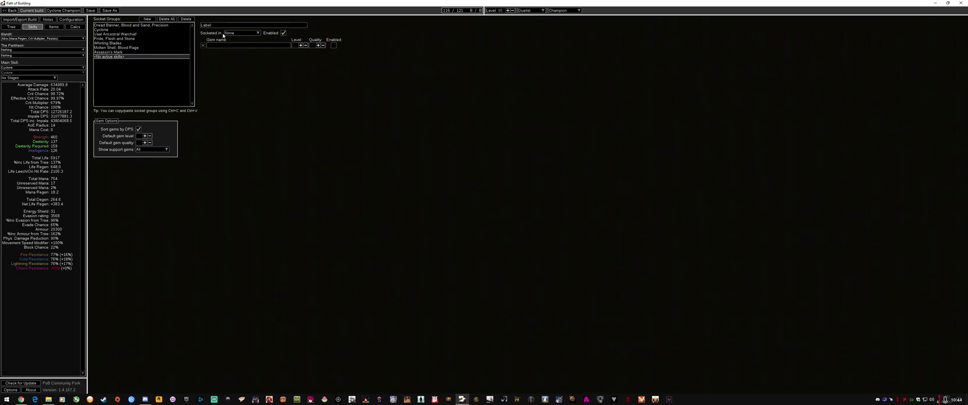
Try 4L Auras, 4L Buffs and Helmet in turn as labels for the new socket group
left_click(222, 25)
type("4L Auras")
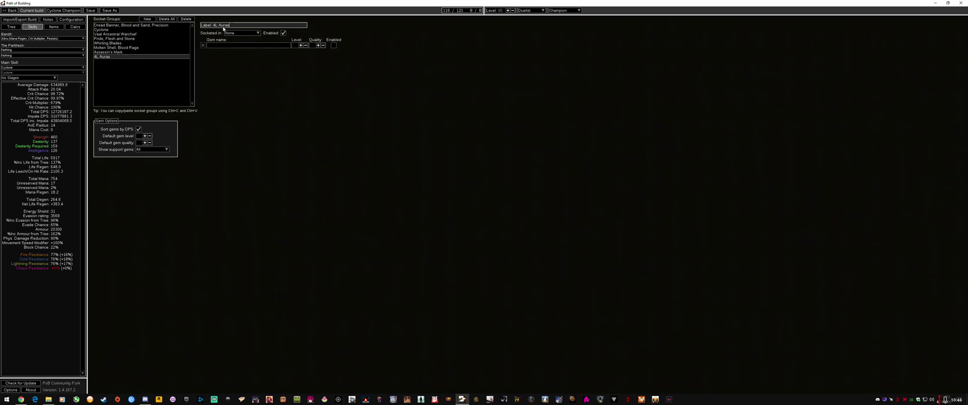
key("BackSpace")
key("BackSpace")
key("BackSpace")
key("BackSpace")
key("BackSpace")
type("Buffs")
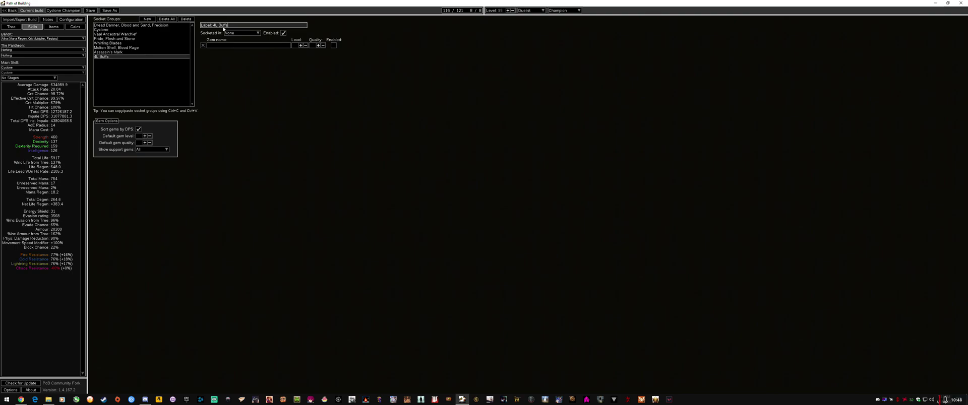
type("Helk")
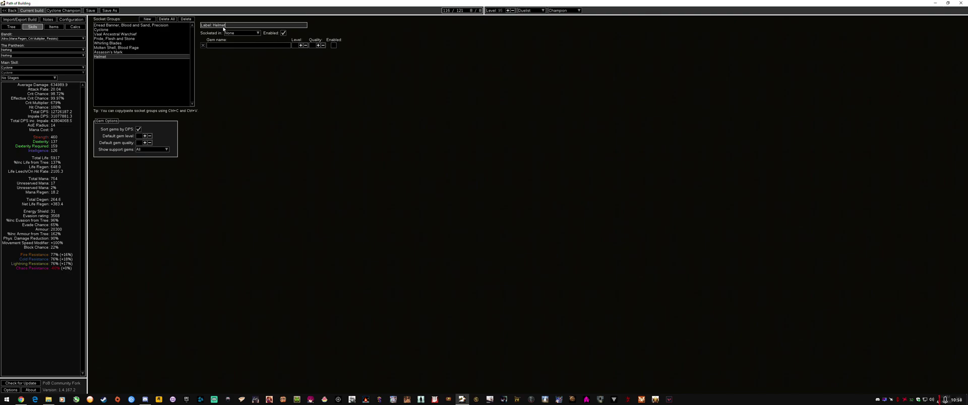
Label the new socket group 4L Auras and assign it to the Helmet slot
key("BackSpace")
key("BackSpace")
key("BackSpace")
key("BackSpace")
key("BackSpace")
type("4L Auras")
left_click(229, 66)
left_click(241, 32)
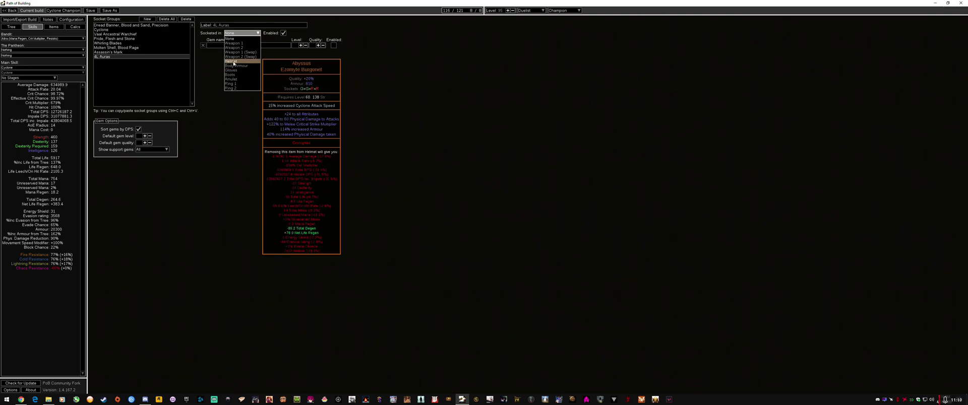
left_click(234, 62)
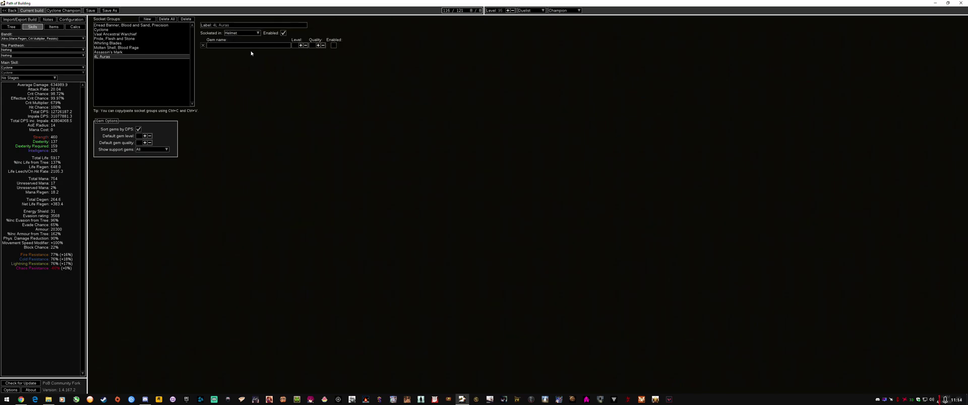
Add the Haste and Generosity gems to the 4L Auras socket group
mouse_move(240, 33)
type("haste")
left_click(244, 70)
left_click(245, 57)
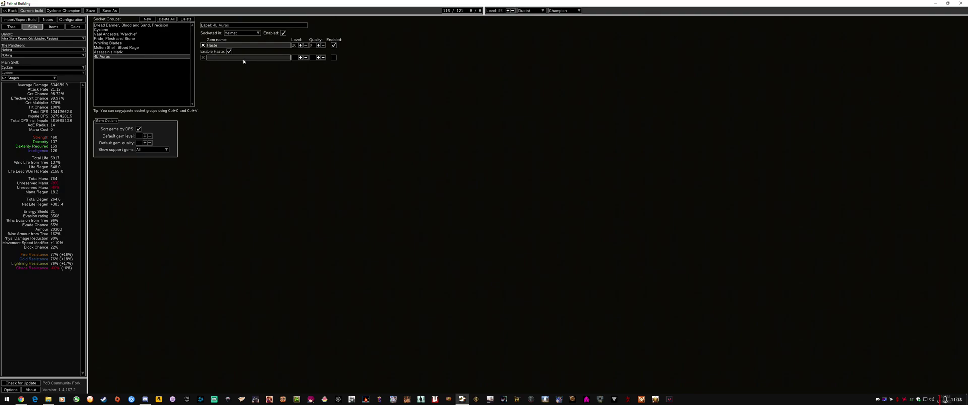
type("gen")
left_click(242, 108)
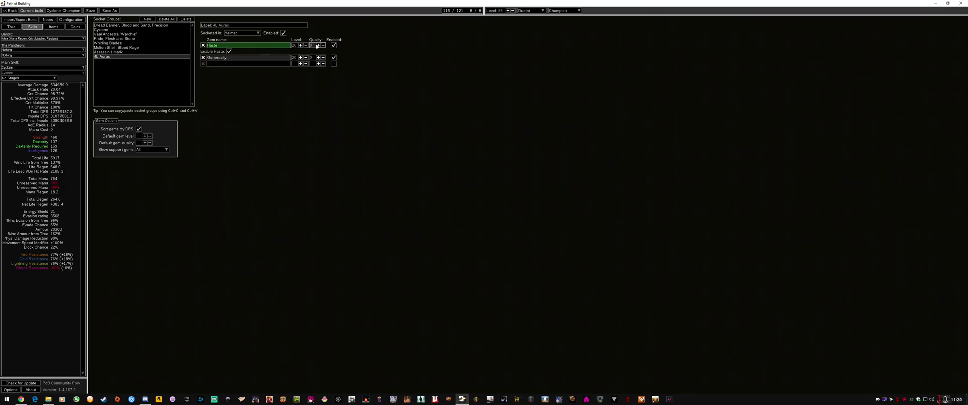
Keep the Haste gem at level 20 after trying level 21, and raise its quality
left_click(301, 45)
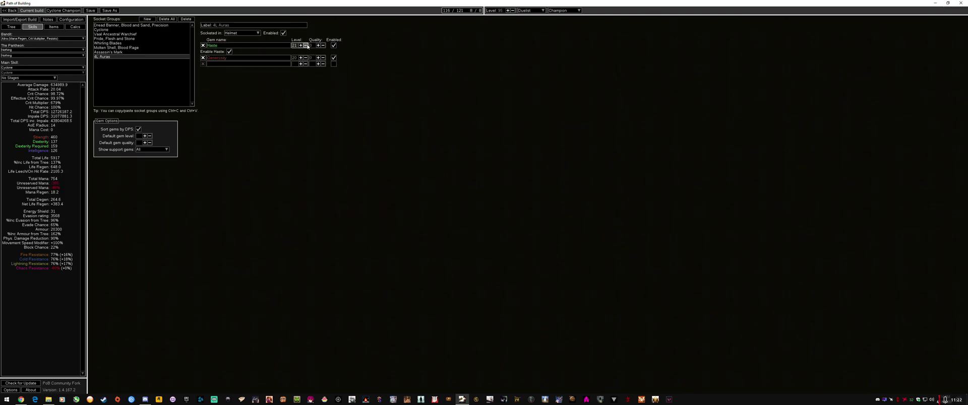
left_click(306, 45)
double_click(318, 46)
Add two more gem rows below Generosity and fill them with Concentrated Effect and Blood Magic
left_click(301, 65)
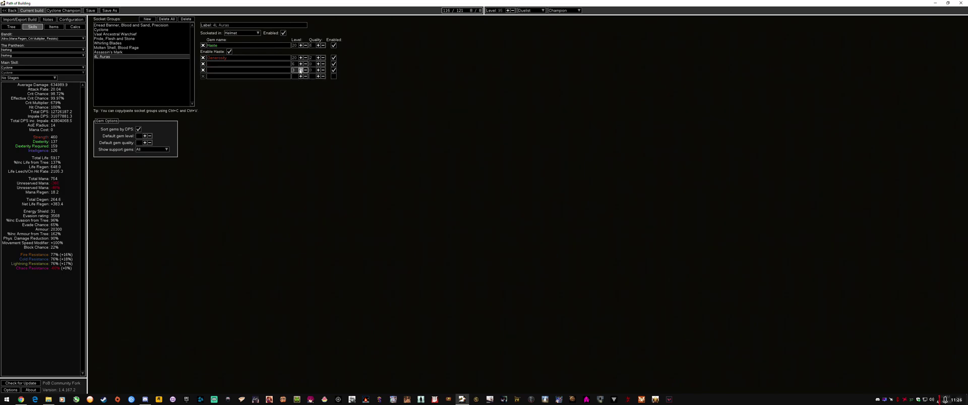
left_click(238, 64)
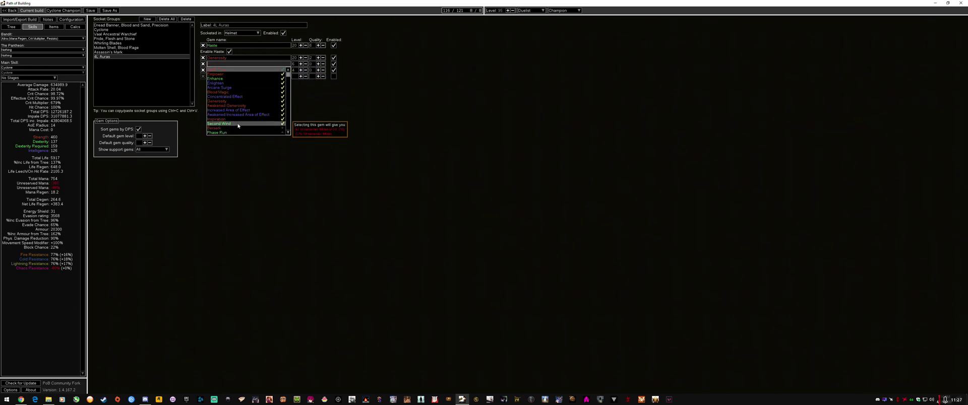
left_click(239, 96)
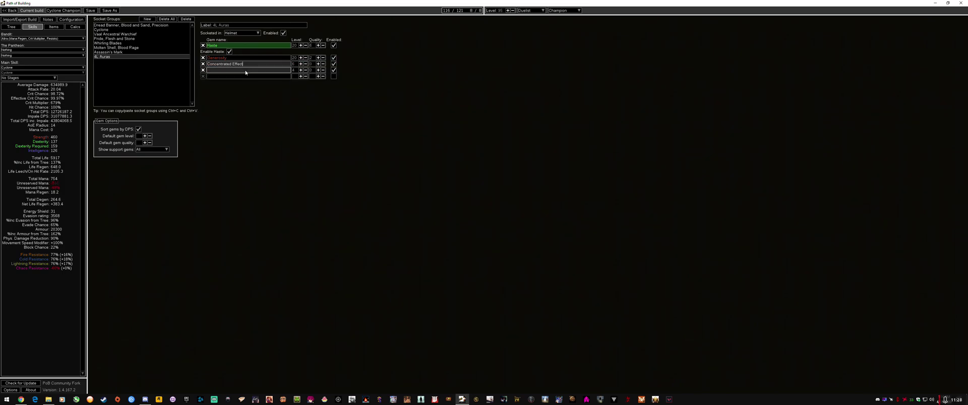
left_click(237, 70)
left_click(232, 99)
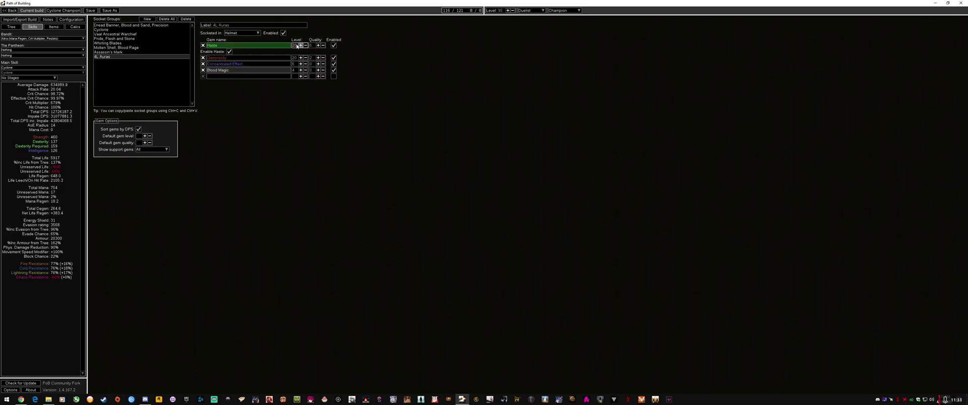
Replace Haste with Leap Slam, and remove Concentrated Effect and Blood Magic from the 4L Auras group
left_click(282, 45)
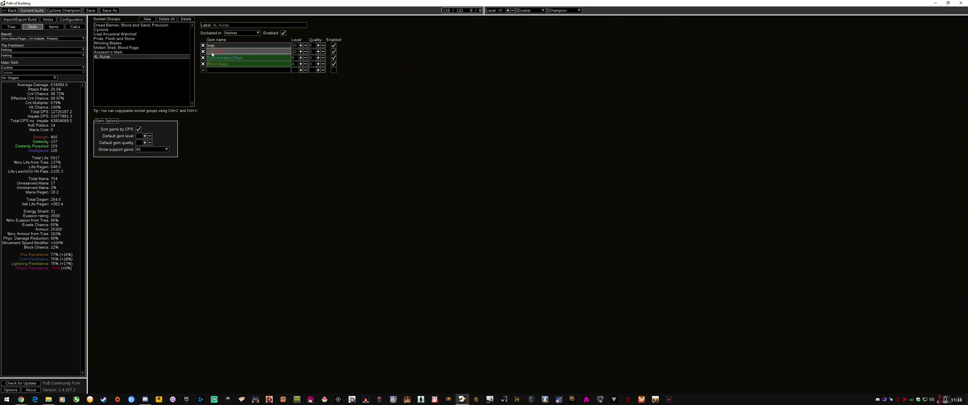
mouse_move(237, 64)
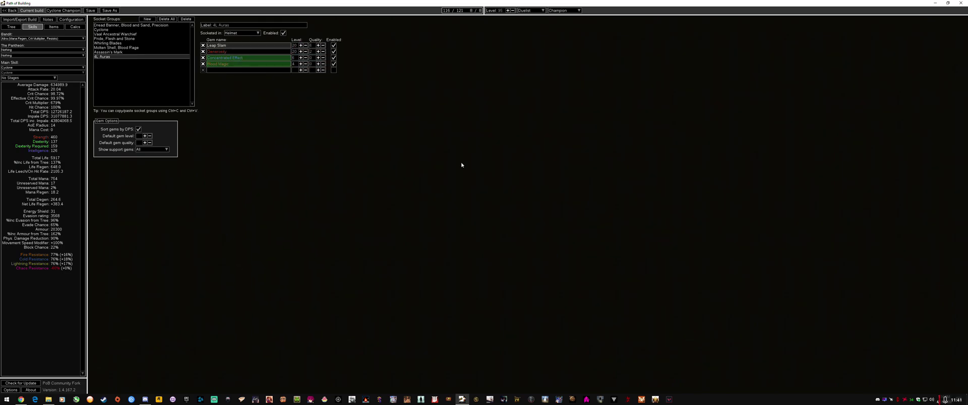
mouse_move(275, 60)
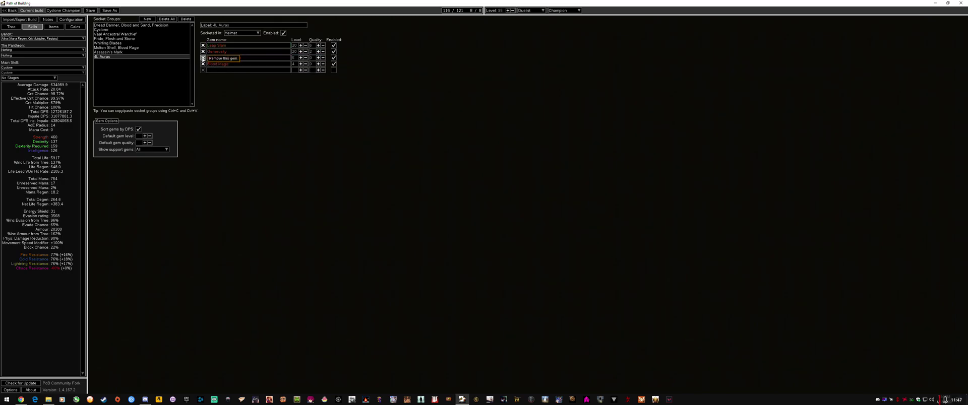
left_click(202, 58)
left_click(203, 58)
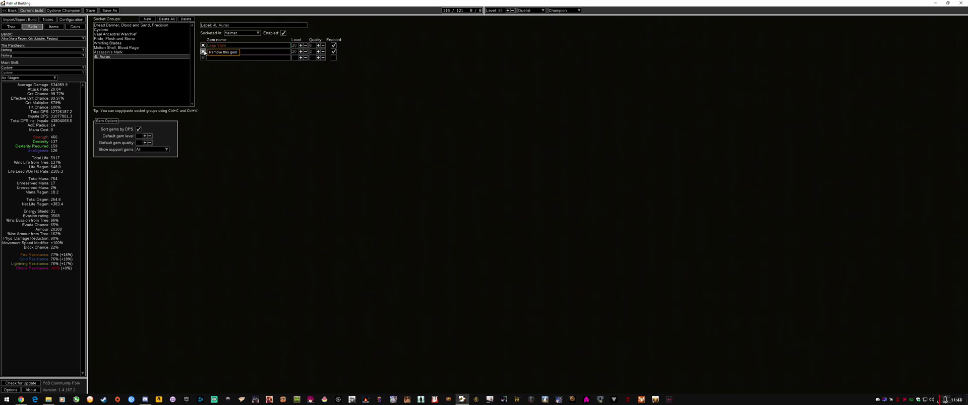
Replace the Generosity gem below Leap Slam with Blood Magic in the 4L Auras socket group
left_click(203, 52)
left_click(228, 52)
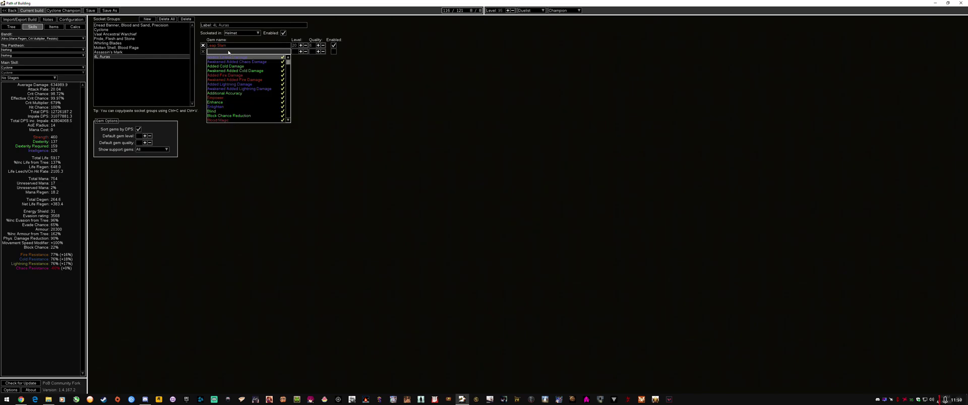
type("blood mag")
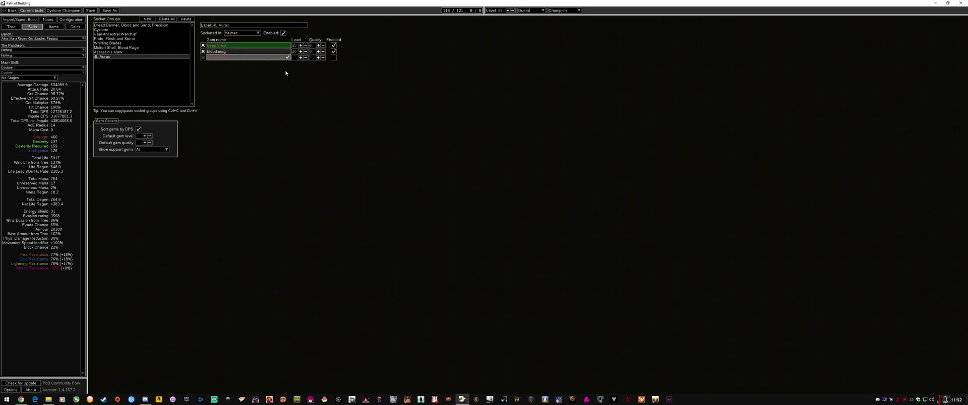
left_click(232, 57)
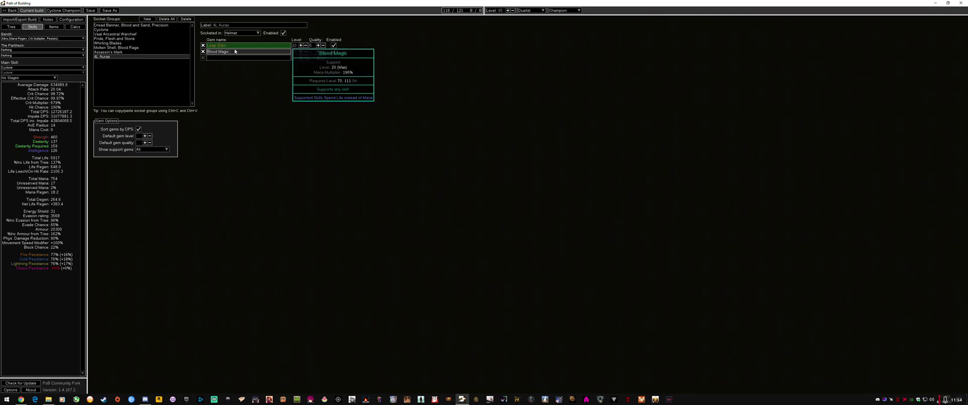
left_click(209, 59)
left_click(209, 59)
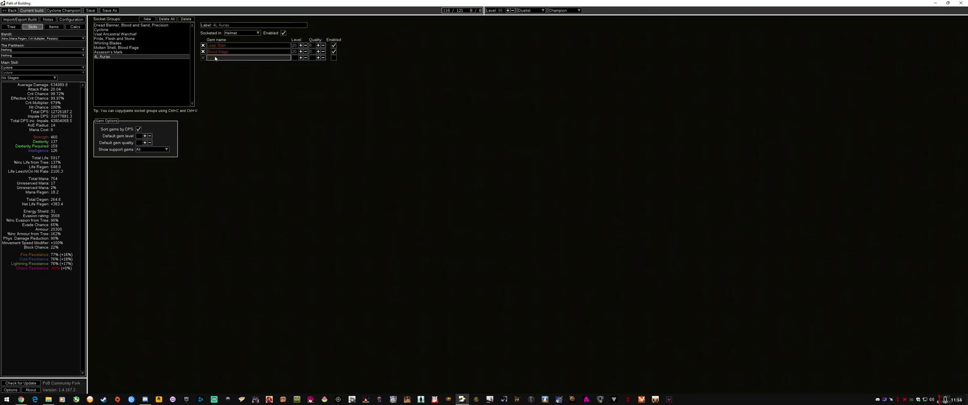
left_click(341, 202)
mouse_move(253, 48)
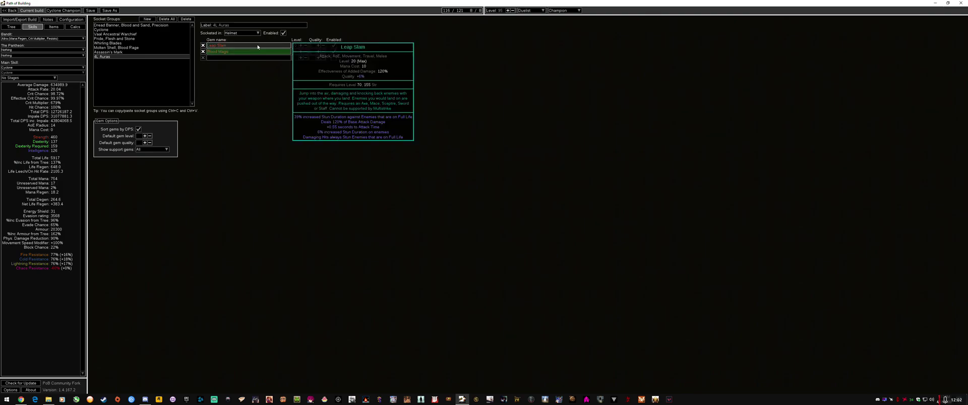
Find the totem skills and add Ancestral Protector as the third gem in the 4L Auras group
left_click(219, 58)
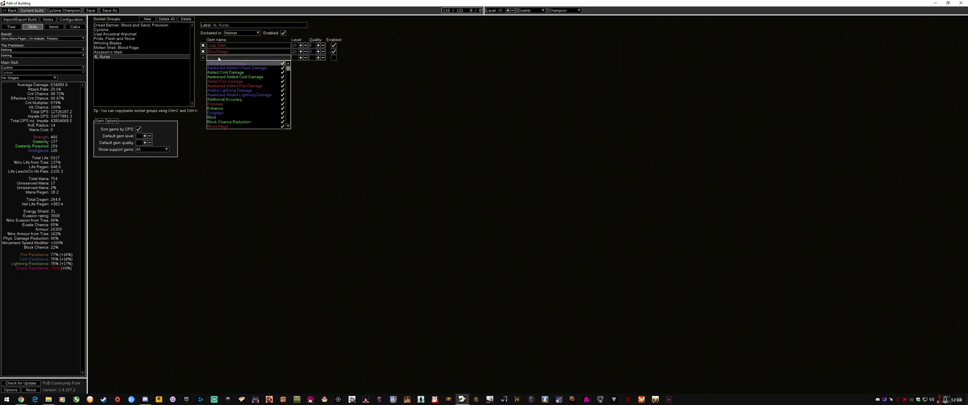
type("totem")
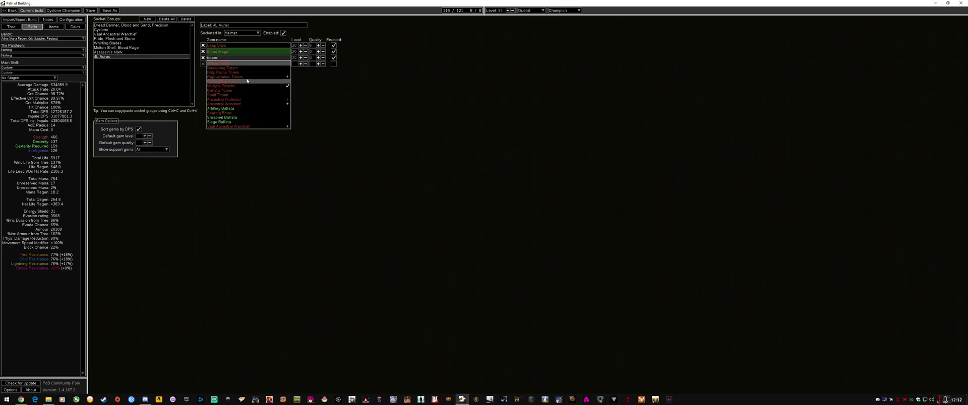
left_click(247, 100)
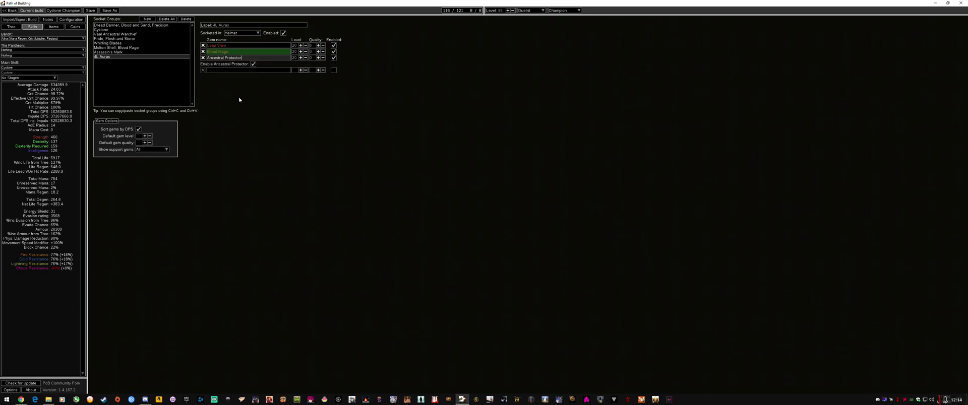
mouse_move(231, 59)
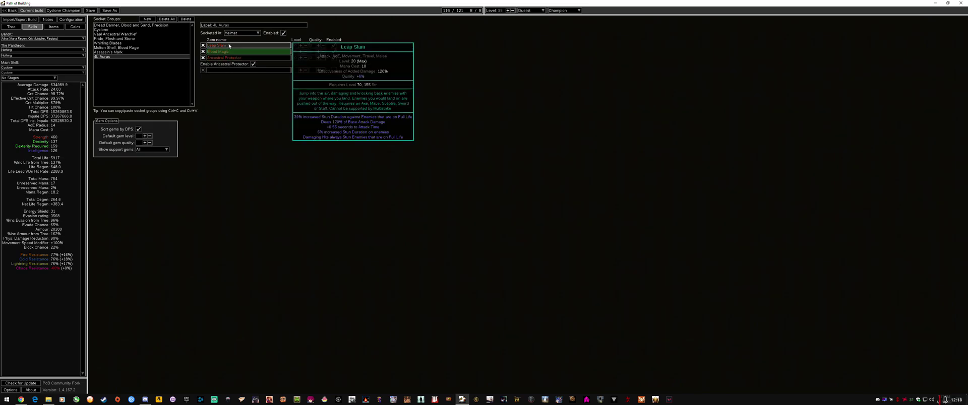
mouse_move(222, 52)
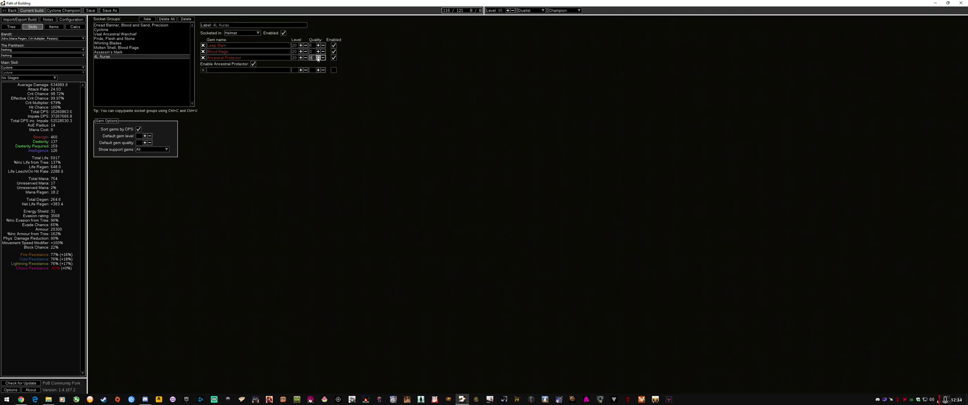
Raise the quality of Ancestral Protector to 6 and of Leap Slam to 17
left_click(318, 58)
left_click(318, 58)
left_click(318, 58)
left_click(318, 46)
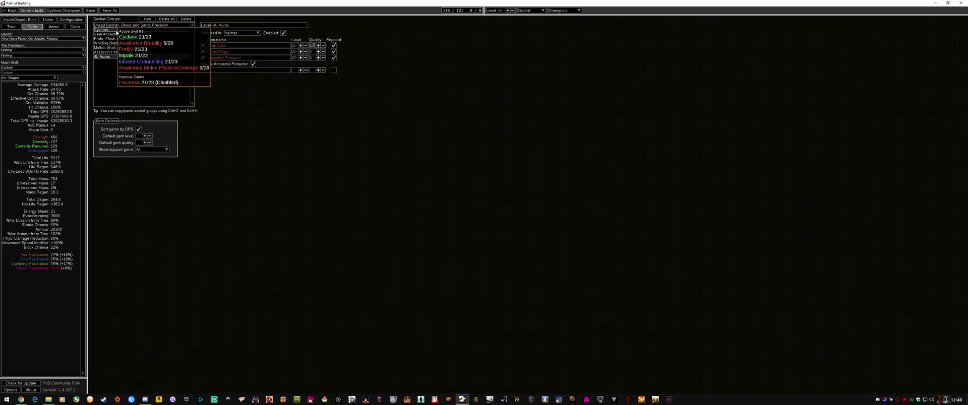
In the Cyclone socket group, lower the Cyclone gem's quality and reduce its level to 12
left_click(114, 31)
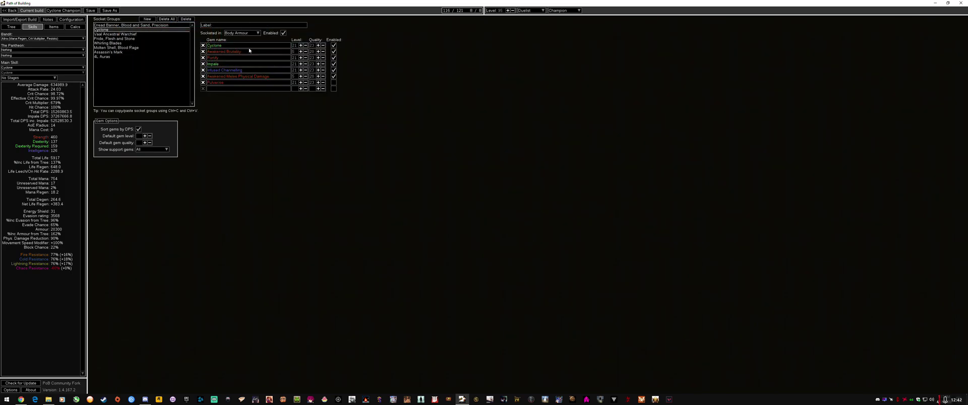
left_click(324, 45)
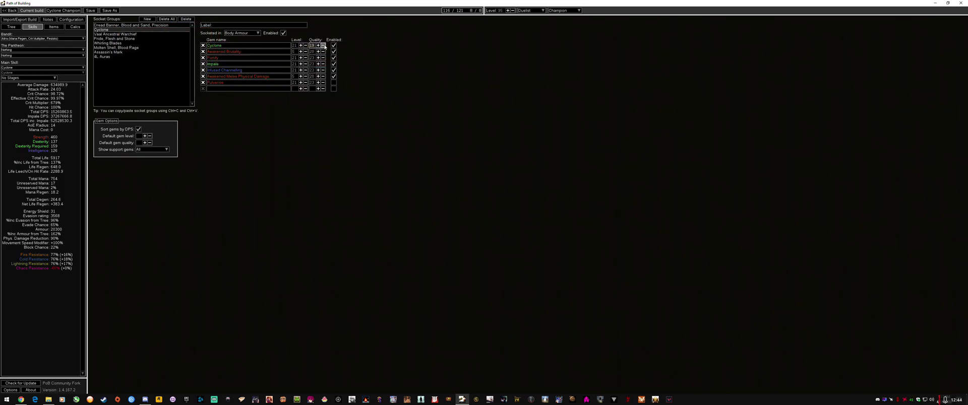
left_click(323, 45)
left_click(323, 45)
left_click(323, 46)
left_click(324, 46)
left_click(323, 46)
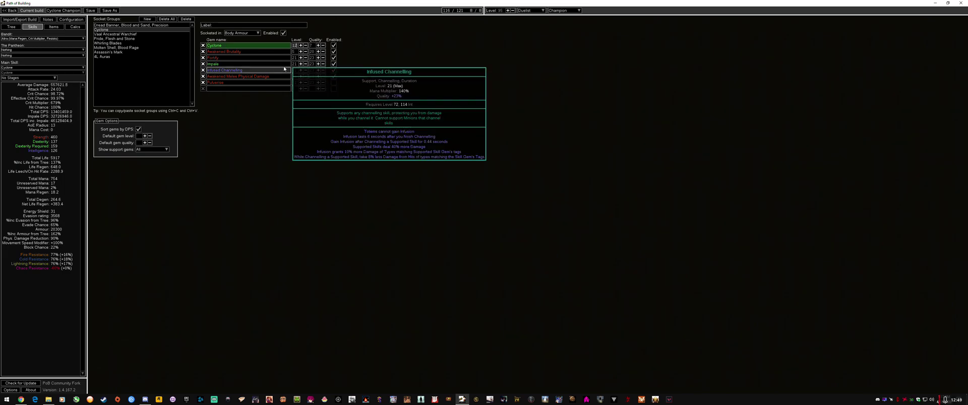
Raise the Cyclone gem to level 20 and quality 20
left_click(300, 46)
left_click(299, 46)
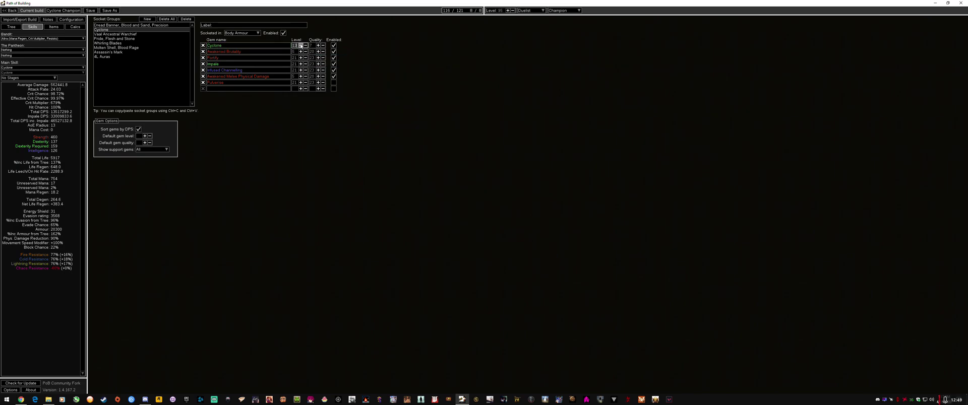
left_click(300, 47)
left_click(299, 46)
left_click(301, 46)
left_click(300, 45)
left_click(301, 46)
left_click(301, 46)
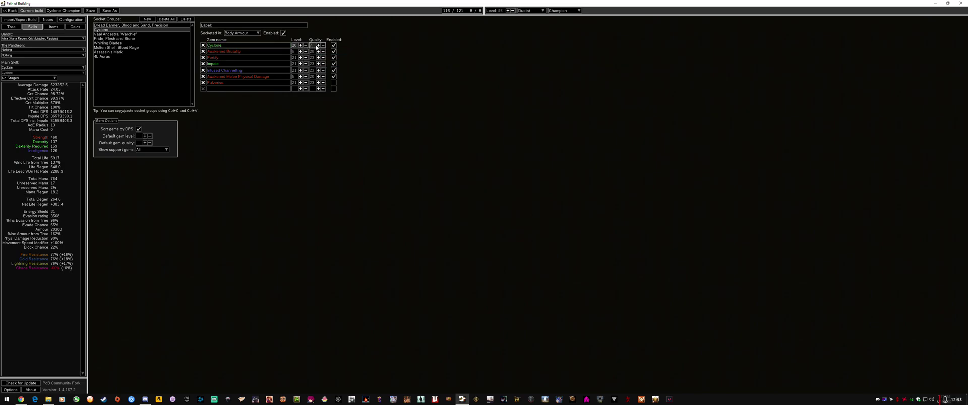
left_click(318, 45)
left_click(318, 45)
left_click(318, 45)
Delete the 4L Auras socket group from the build
left_click(120, 57)
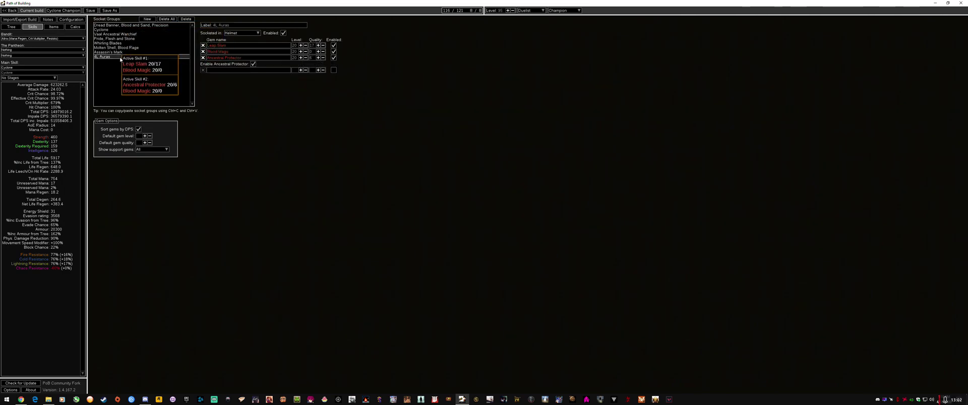
left_click(186, 18)
left_click(489, 206)
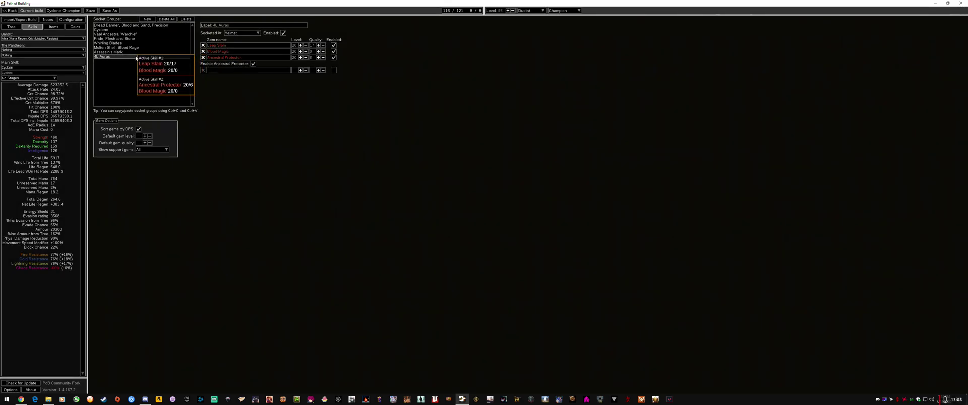
key("Delete")
key("Return")
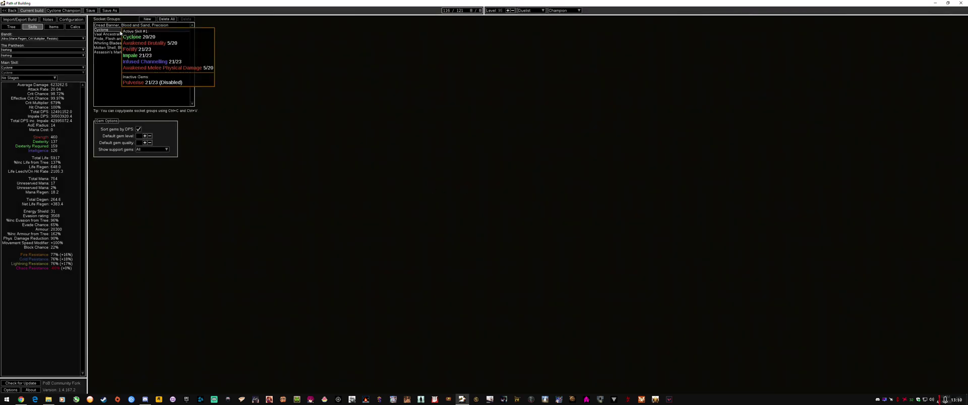
Leave the Cyclone Champion build after checking its items, and create a new empty build
left_click(116, 29)
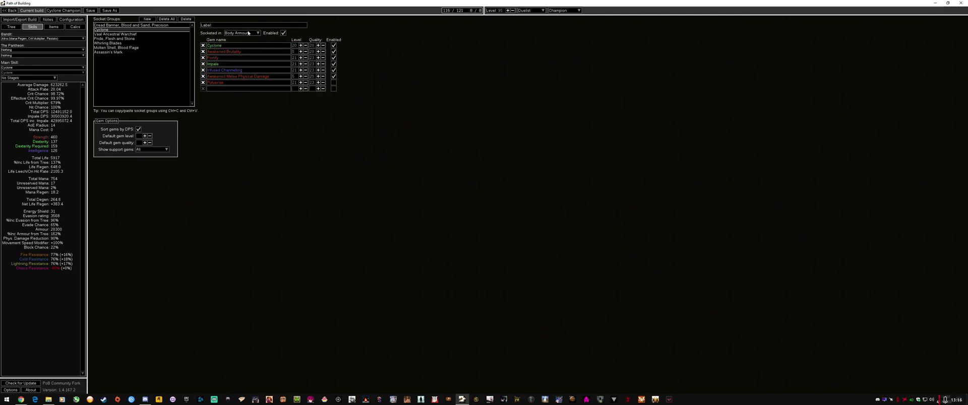
left_click(53, 27)
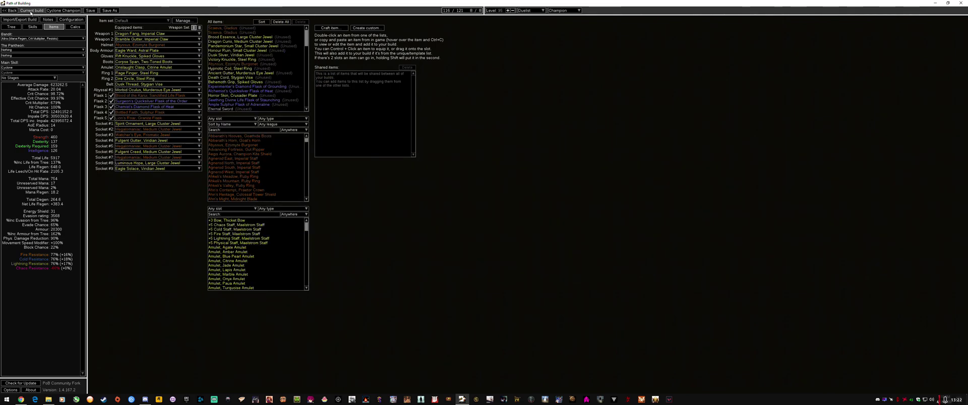
left_click(10, 10)
left_click(484, 211)
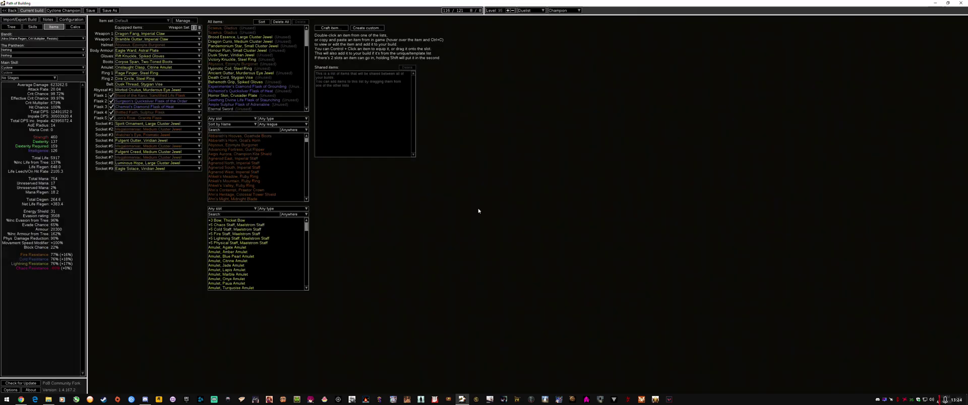
left_click(411, 10)
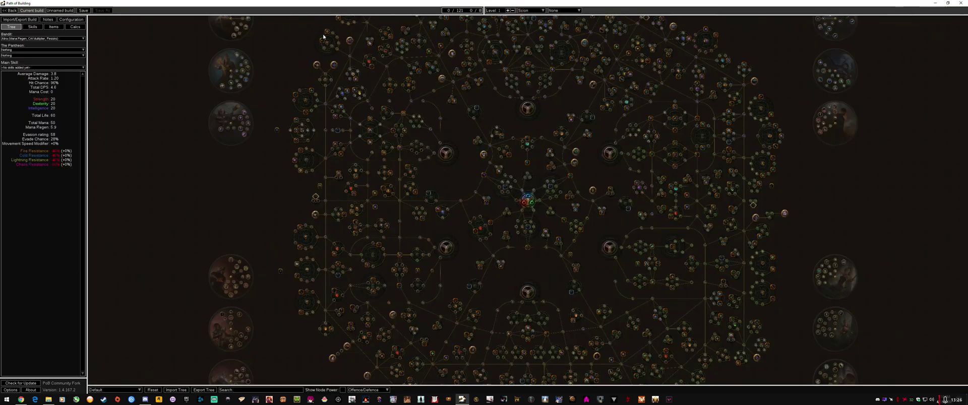
In the new build's items, limit the unique items to the Weapon 1 slot and sort them by Impale + Total DPS
left_click(49, 26)
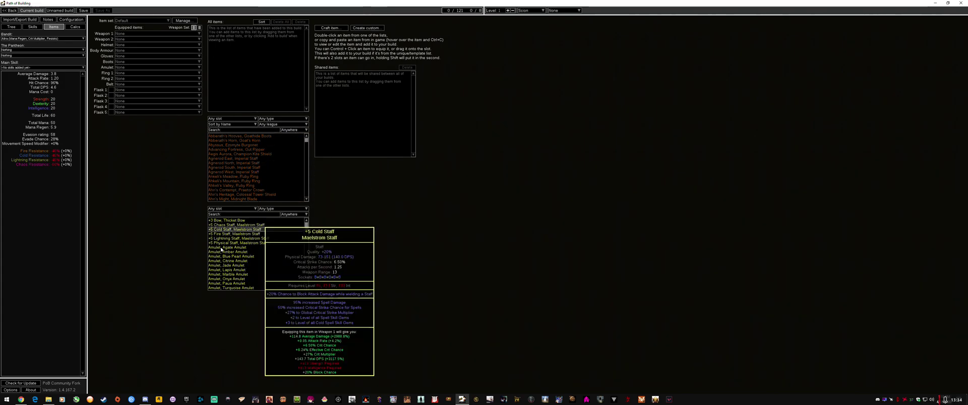
mouse_move(268, 238)
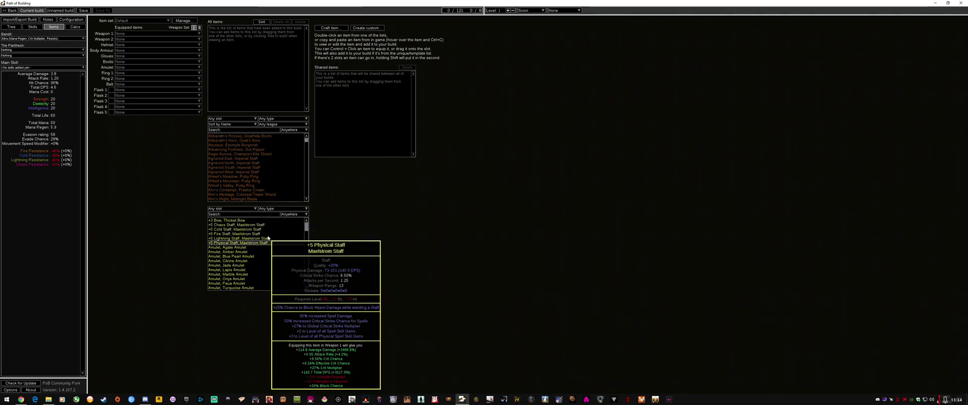
left_click(245, 120)
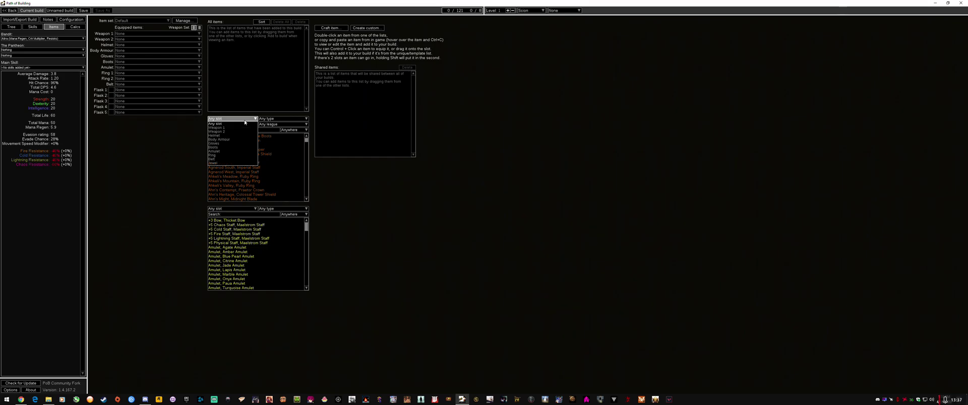
left_click(217, 127)
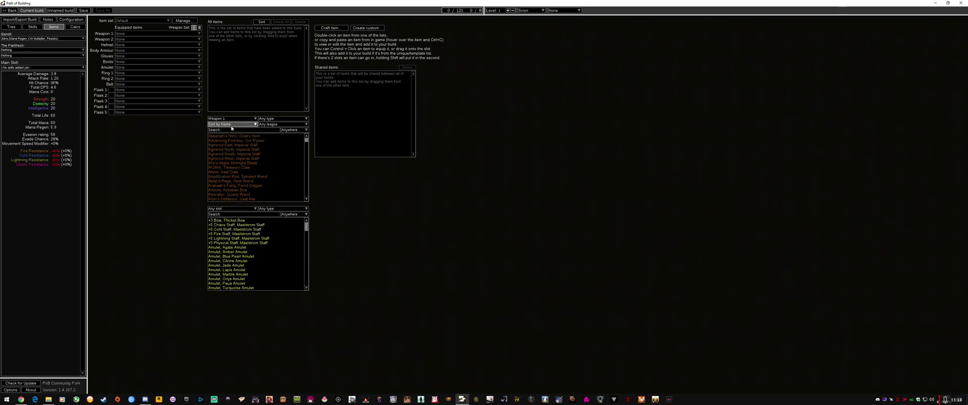
left_click(234, 124)
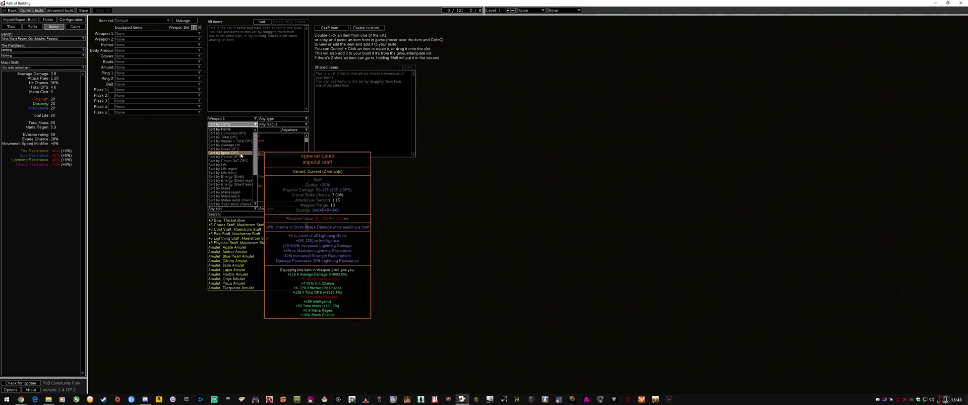
scroll(243, 157, "down", 4)
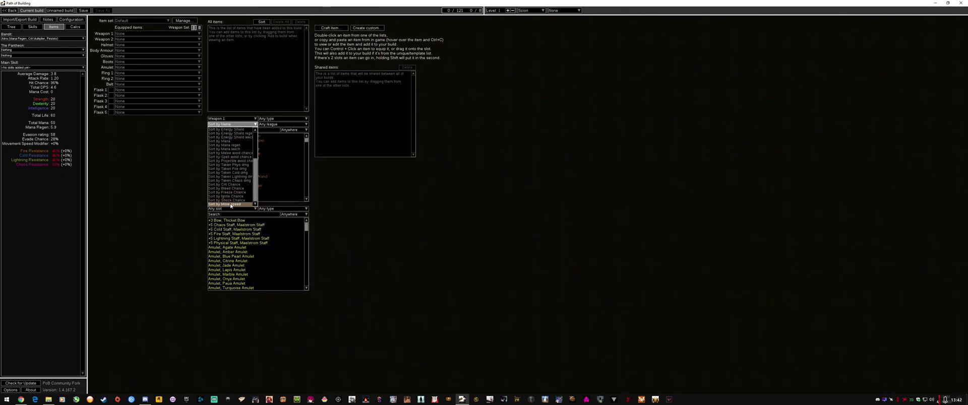
scroll(239, 184, "up", 4)
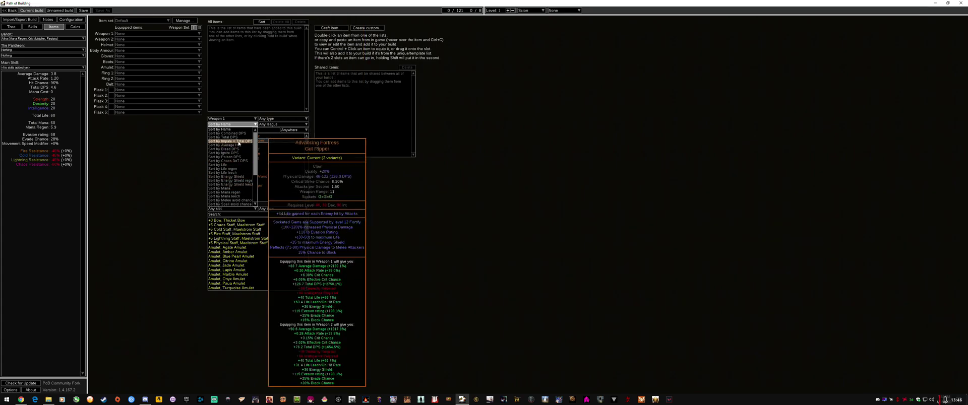
left_click(230, 141)
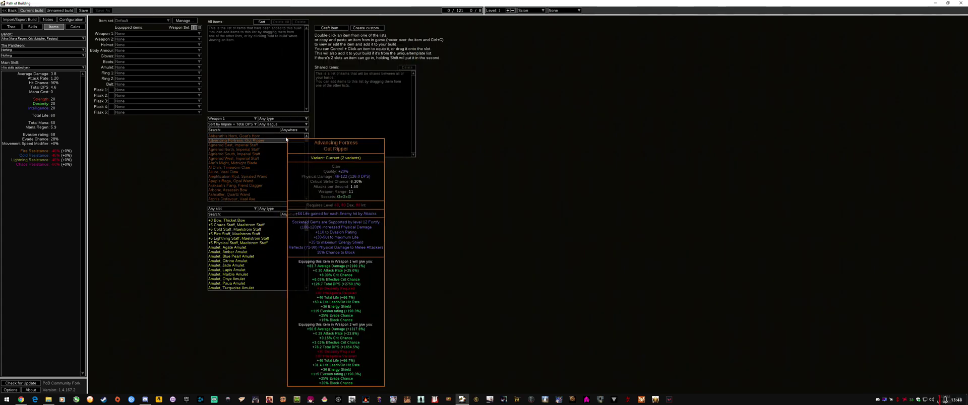
Filter the unique items by the Delirium league and the One Handed Melee type
left_click(282, 125)
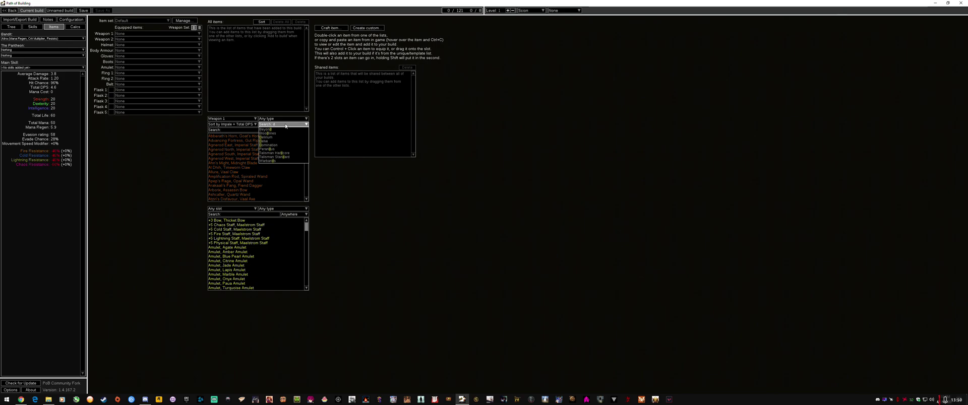
left_click(266, 172)
left_click(269, 120)
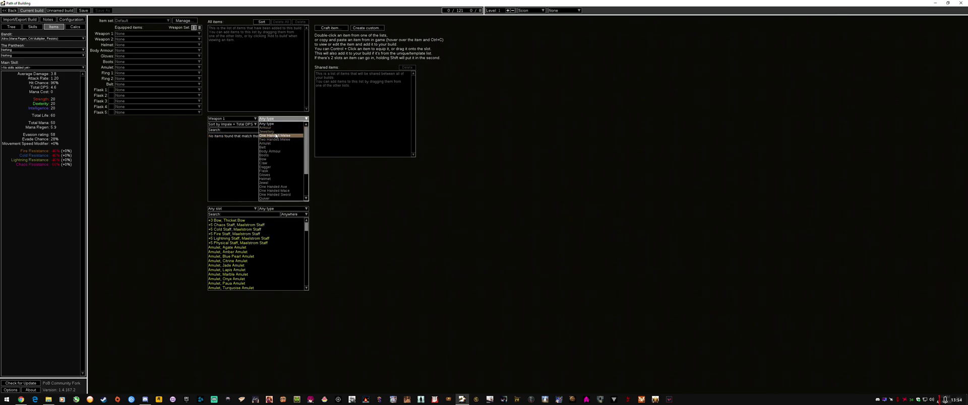
left_click(277, 136)
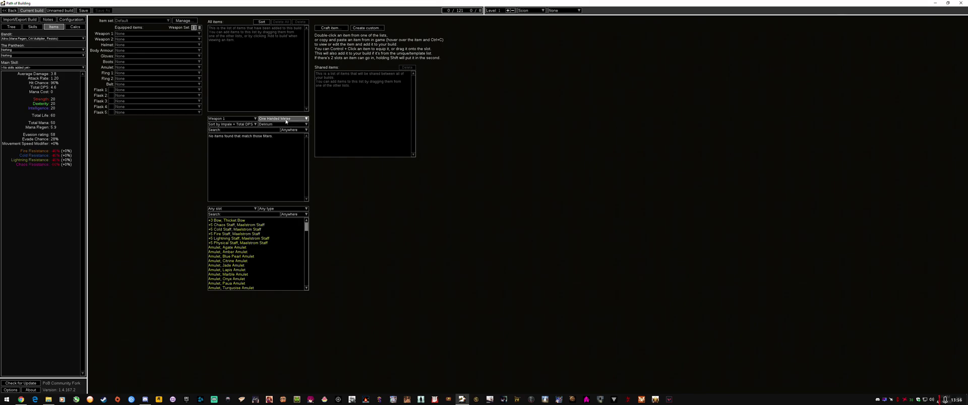
left_click(286, 120)
scroll(289, 187, "down", 3)
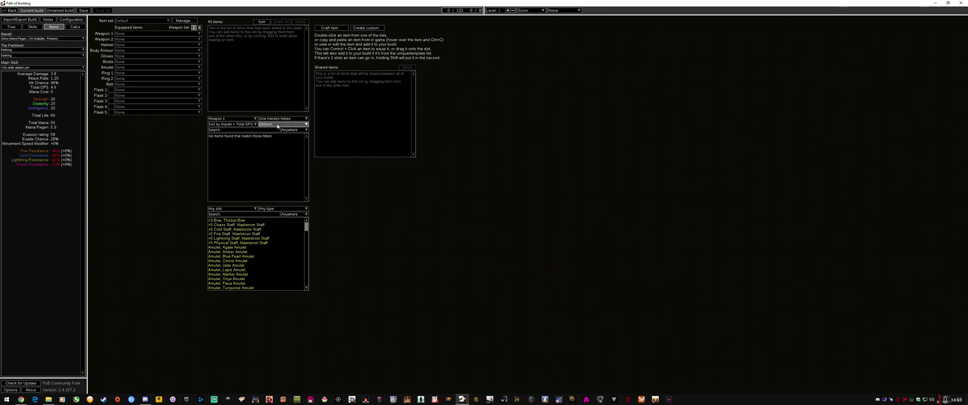
Reset the unique items' league filter to Any league and their slot filter to Any slot
left_click(277, 124)
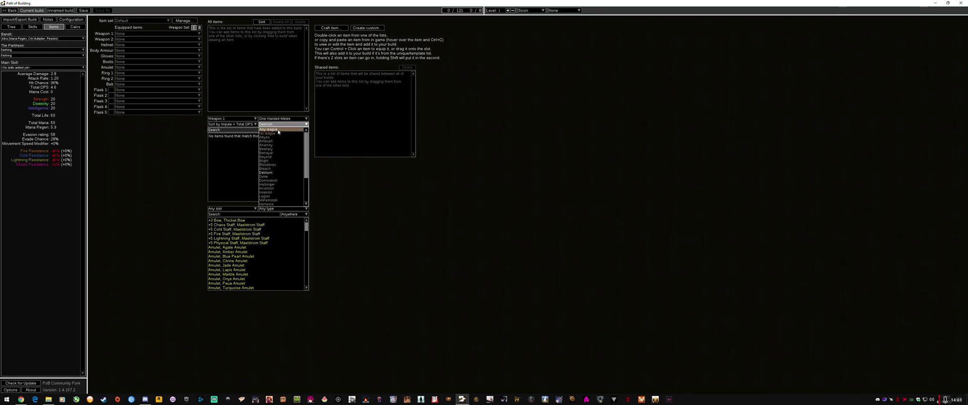
left_click(275, 126)
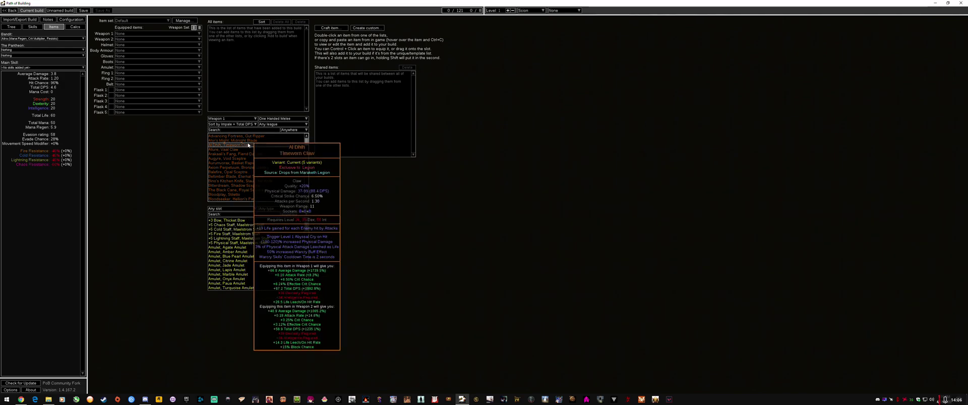
left_click(232, 145)
left_click(241, 119)
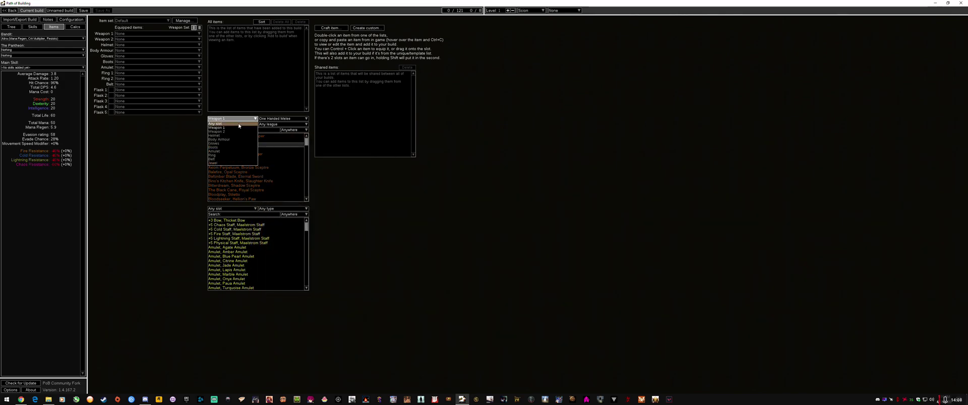
left_click(239, 125)
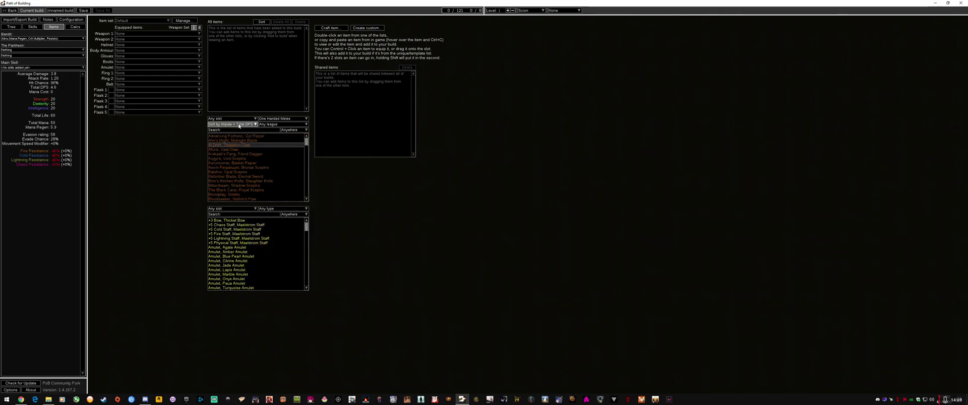
Filter the unique items by the Delirium league and set their type filter to Any type
left_click(280, 125)
type("de")
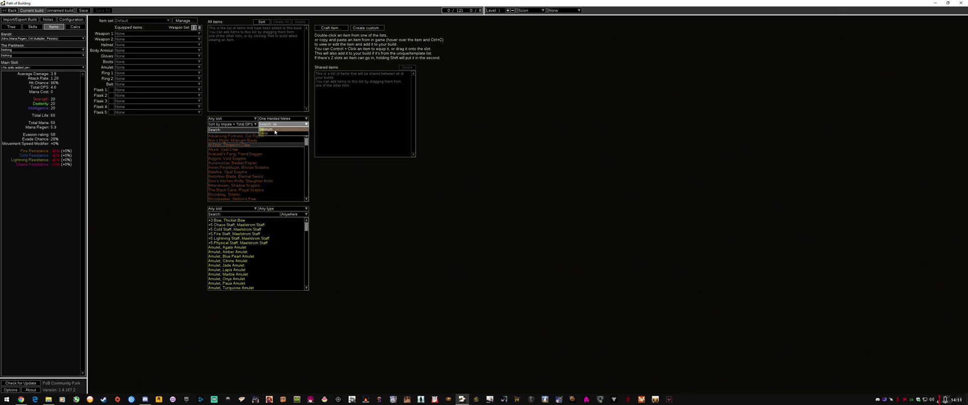
left_click(274, 130)
left_click(239, 125)
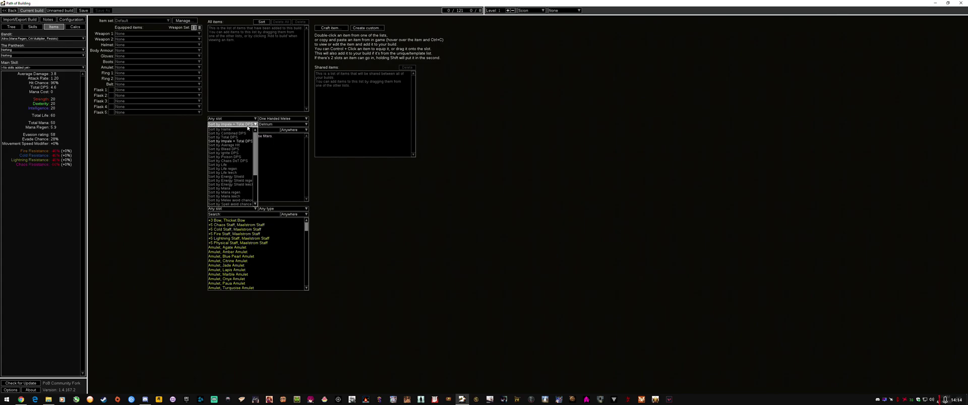
left_click(275, 119)
left_click(275, 119)
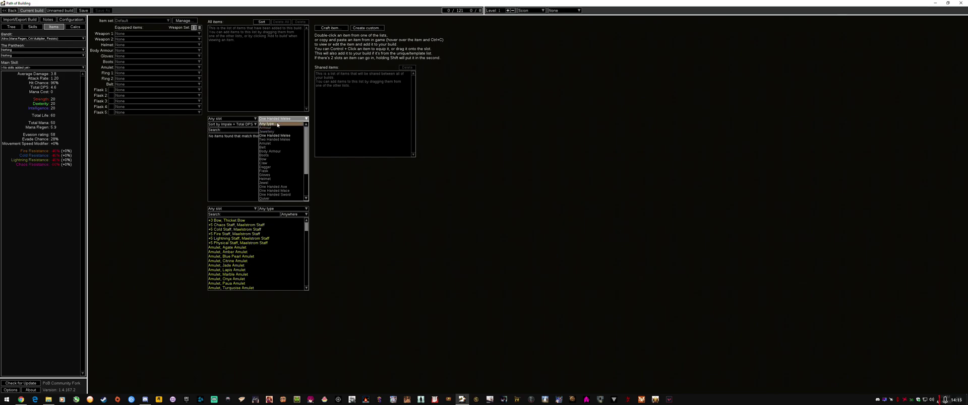
left_click(267, 123)
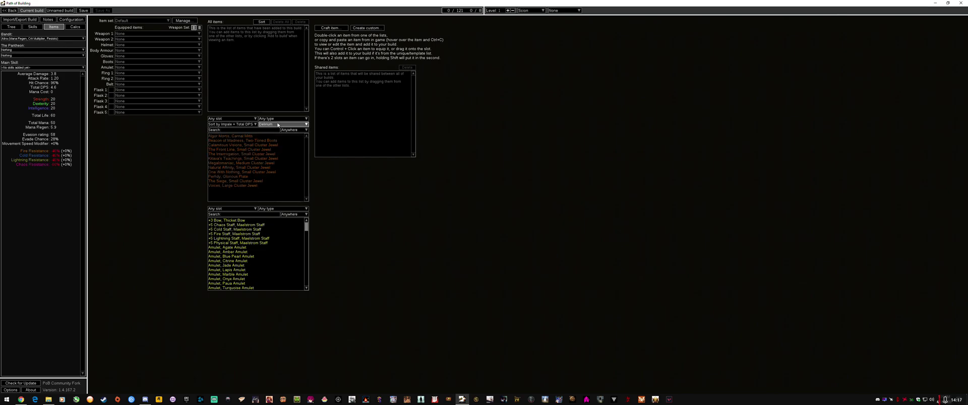
Sort the Delirium unique items by Combined DPS, and after that by Name
left_click(233, 129)
left_click(242, 119)
left_click(242, 119)
left_click(242, 119)
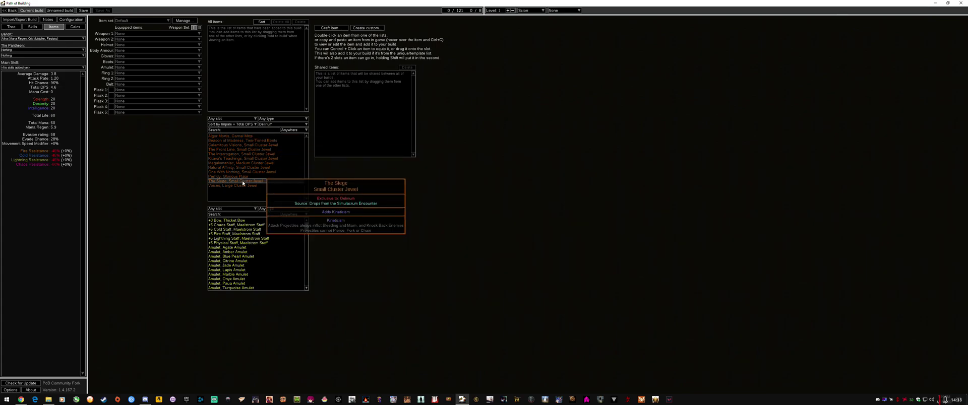
left_click(238, 125)
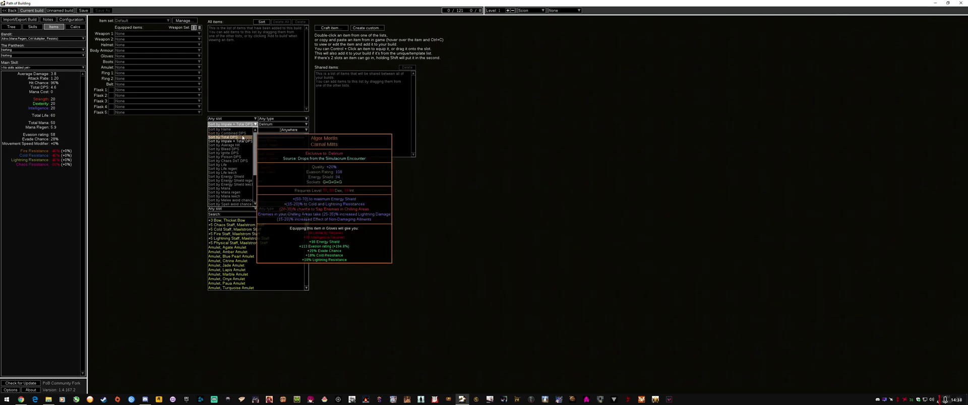
left_click(242, 133)
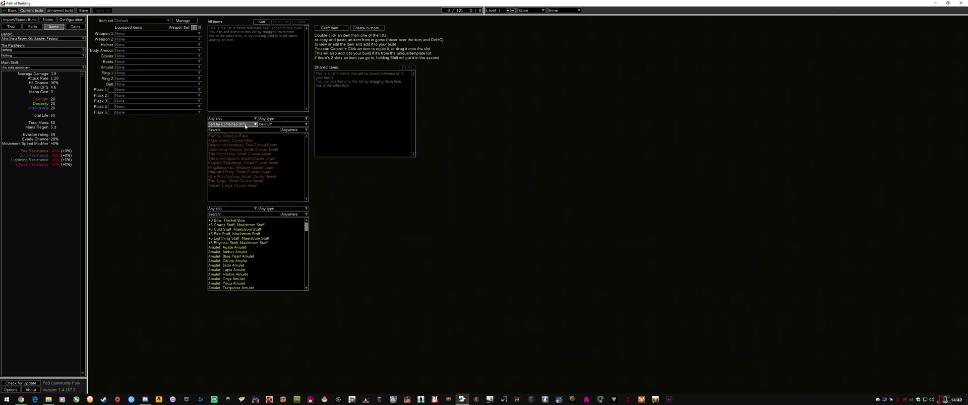
left_click(246, 127)
left_click(237, 129)
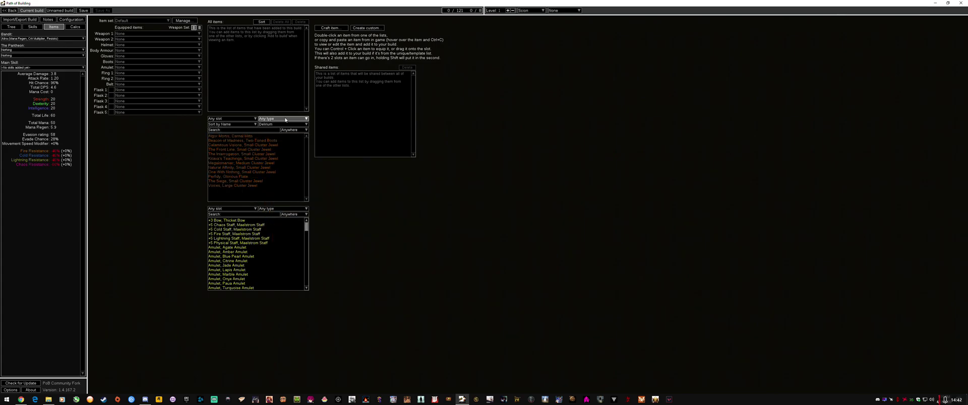
Set the league filter of the unique items to Any league, keeping Any slot
left_click(282, 124)
left_click(275, 128)
left_click(239, 119)
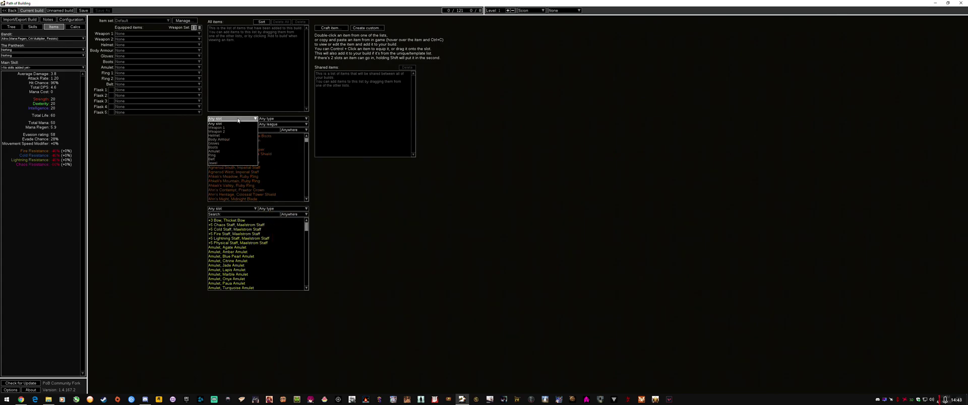
left_click(238, 120)
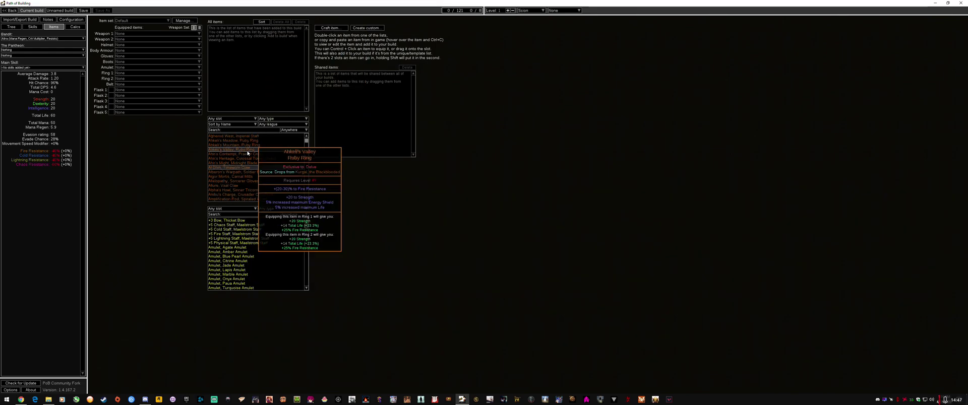
Search the unique items for "flask"
scroll(234, 161, "down", 5)
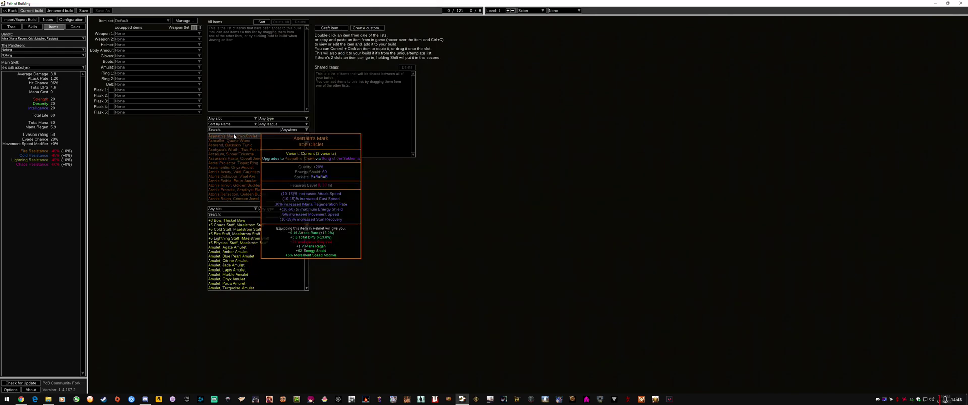
left_click(239, 132)
type("flask")
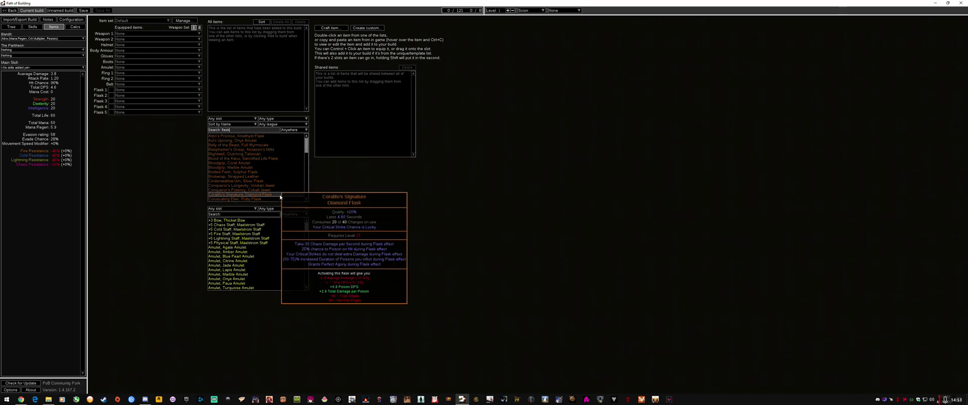
mouse_move(274, 145)
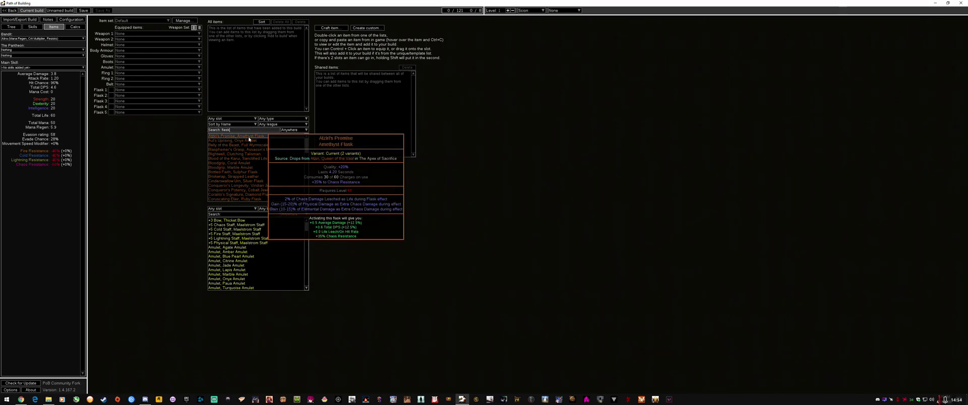
Limit the unique items to the Flask type and clear the search text
left_click(282, 118)
type("f")
left_click(266, 124)
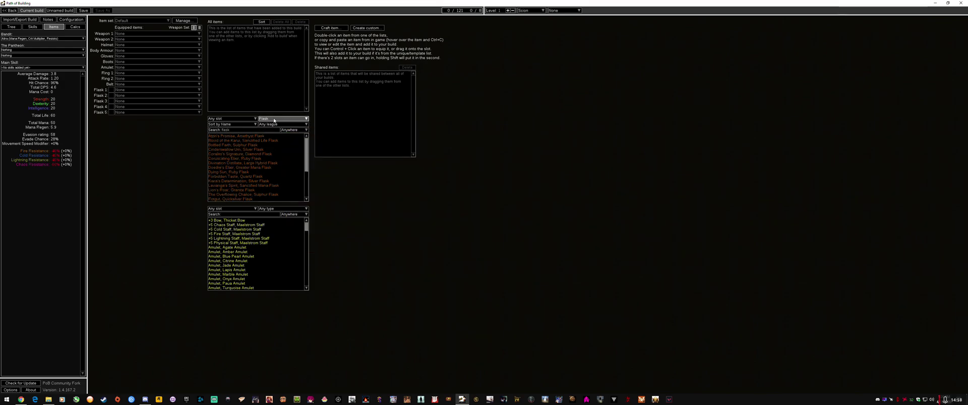
key("BackSpace")
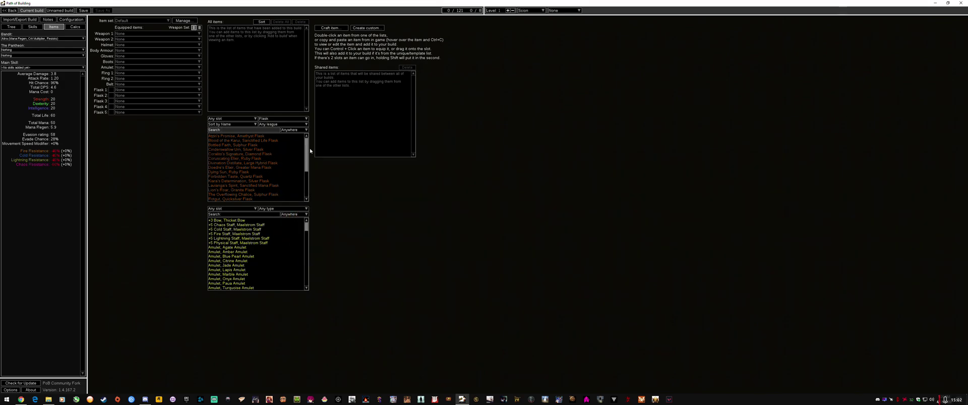
Add The Wise Oak, Bismuth Flask from the unique items to the build and select it among the build's items
left_click_drag(306, 151, 305, 193)
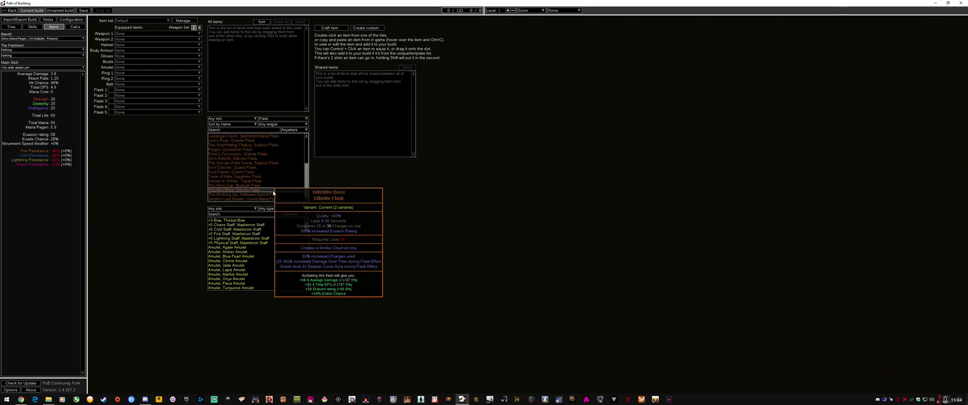
double_click(233, 185)
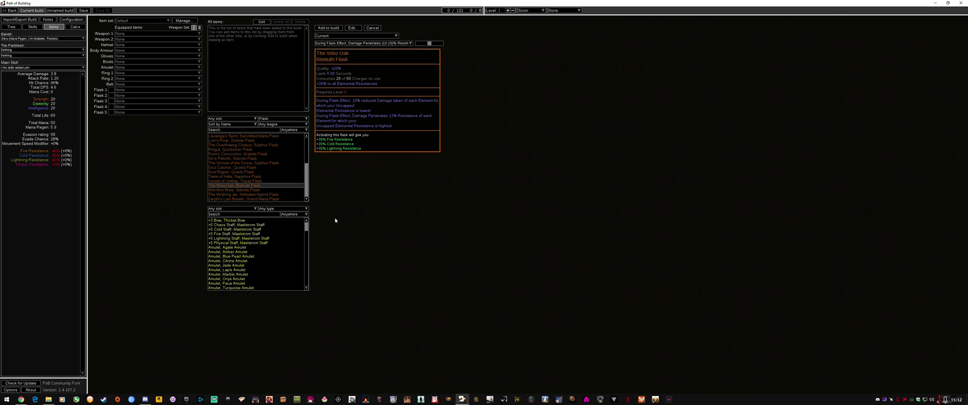
mouse_move(276, 188)
left_click(328, 28)
left_click(240, 29)
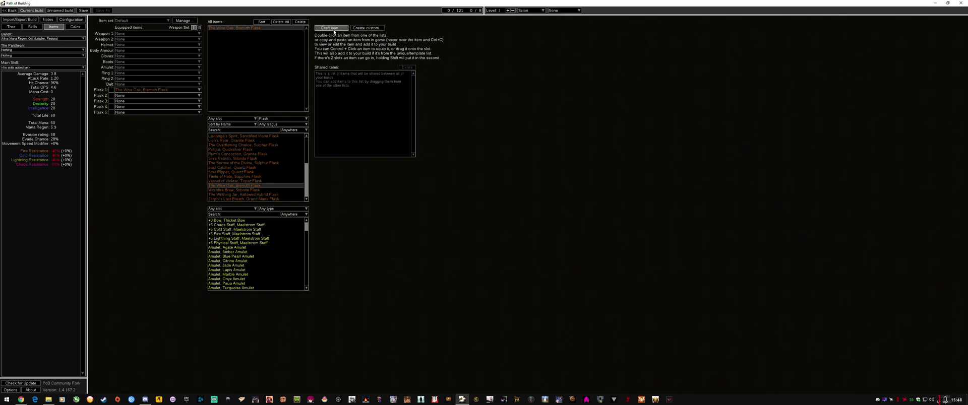
Craft a rare item named Large Cluster, using the cluster jewel type and the Large Cluster Jewel base
left_click(330, 29)
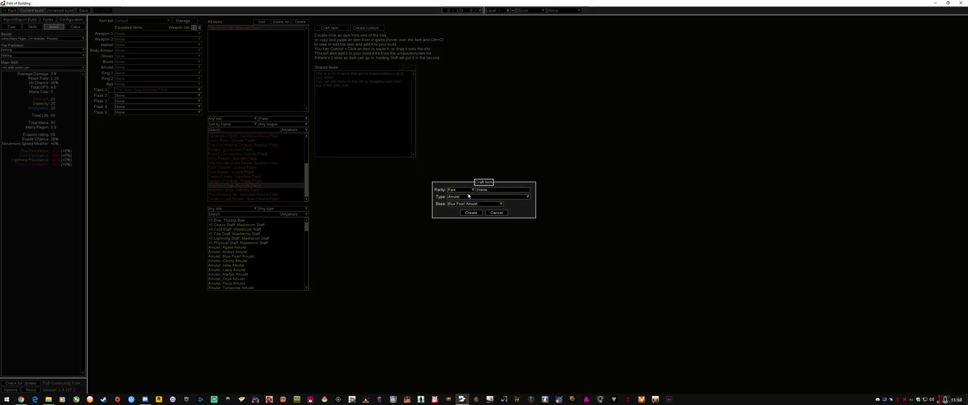
left_click(487, 190)
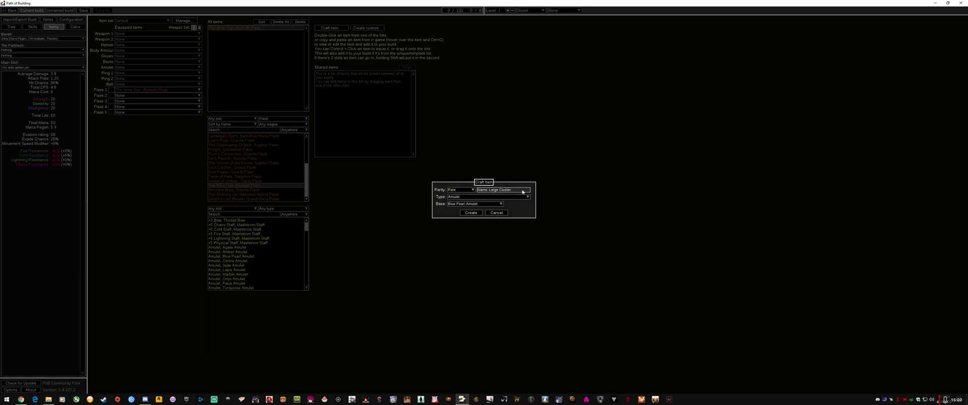
left_click(494, 198)
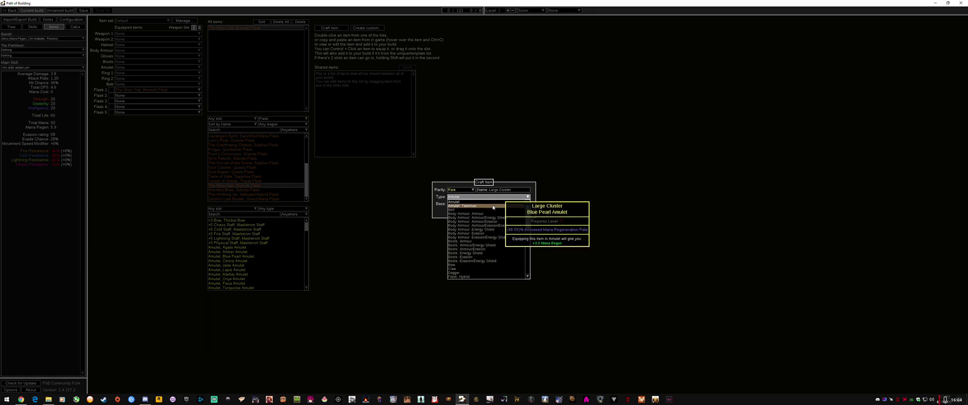
type("cluster")
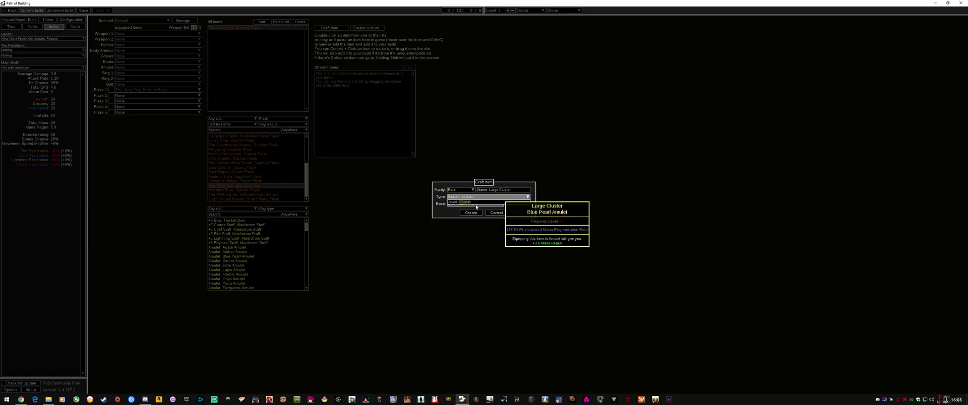
key("Return")
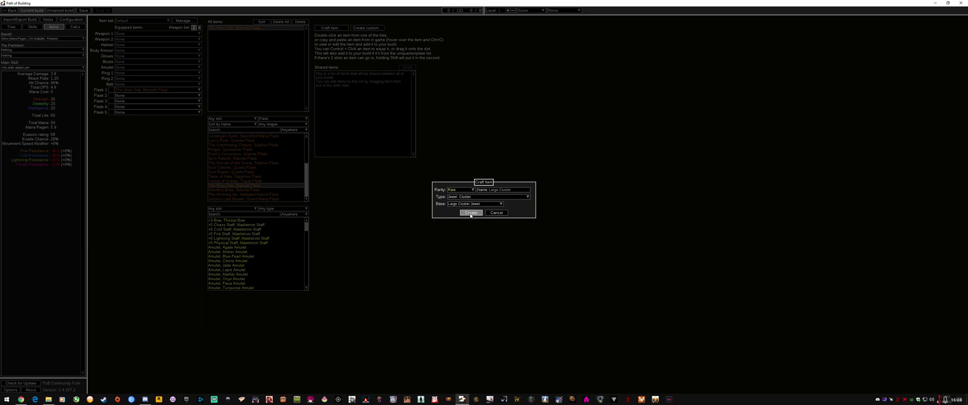
left_click(471, 213)
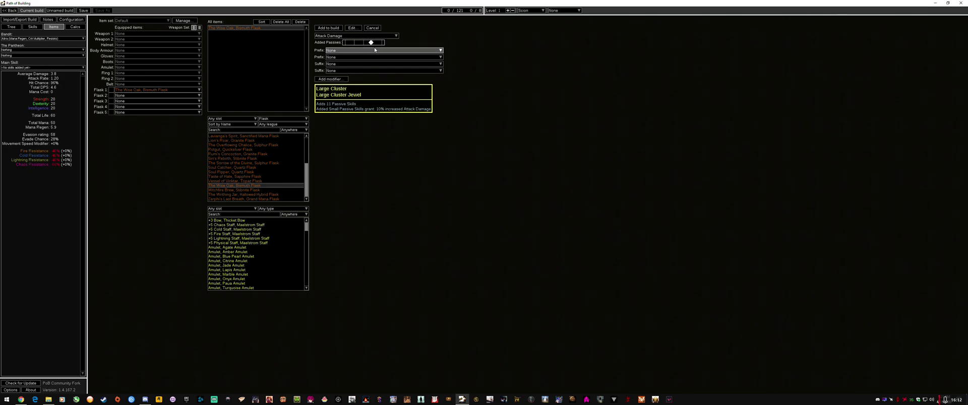
Give the cluster jewel Attack Damage while Dual Wielding with 12 added passives, and set its first prefix to Deep Cuts
left_click(369, 37)
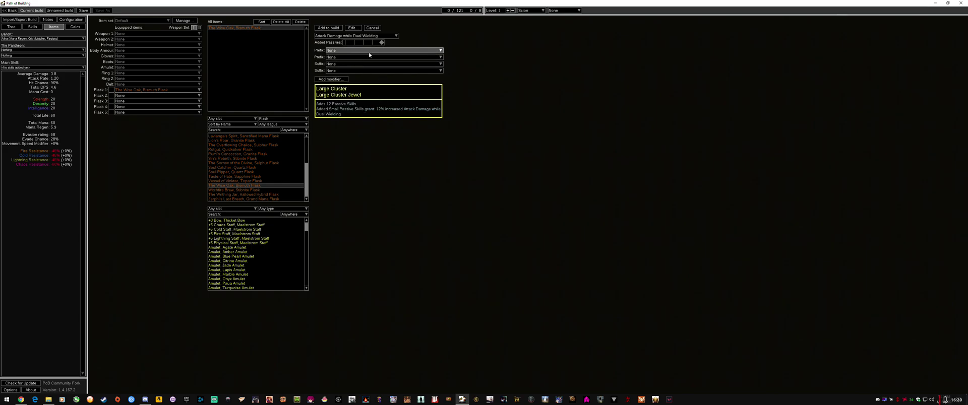
left_click(373, 51)
left_click(383, 51)
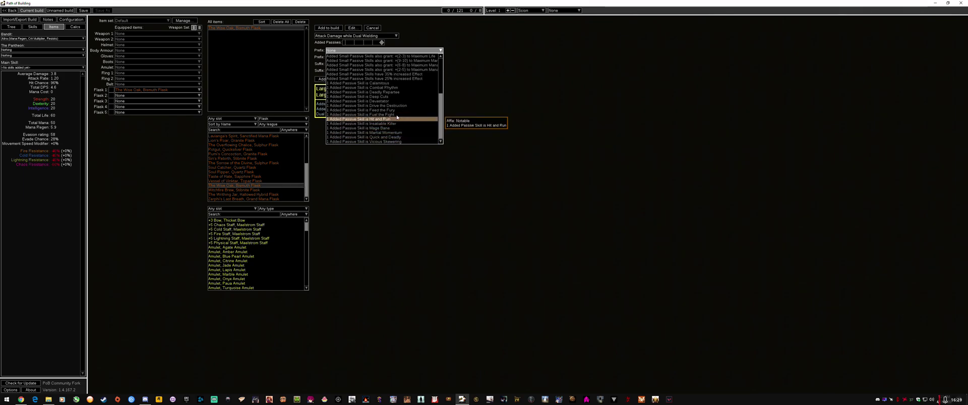
left_click(384, 97)
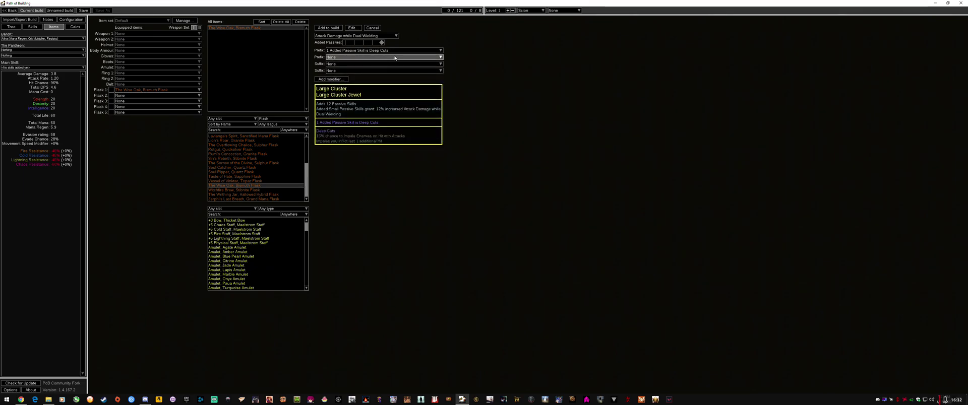
Set the jewel's second prefix to Combat Rhythm and its first suffix to 2 Added Passive Skills are Jewel Sockets
left_click(396, 58)
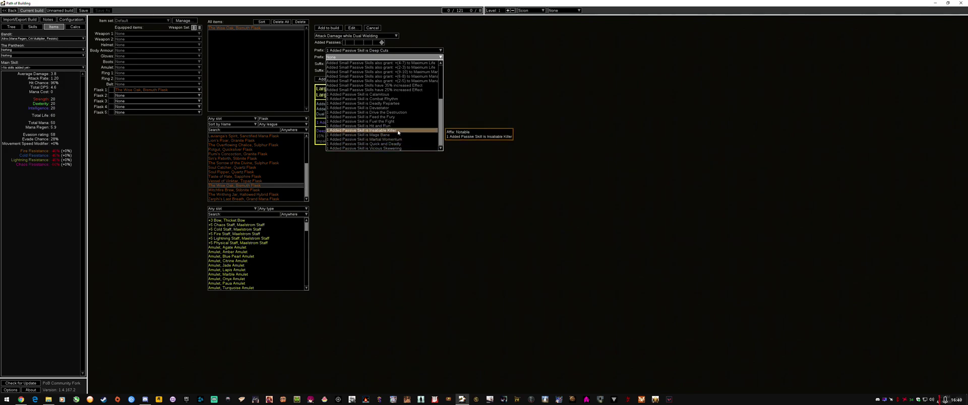
left_click(409, 99)
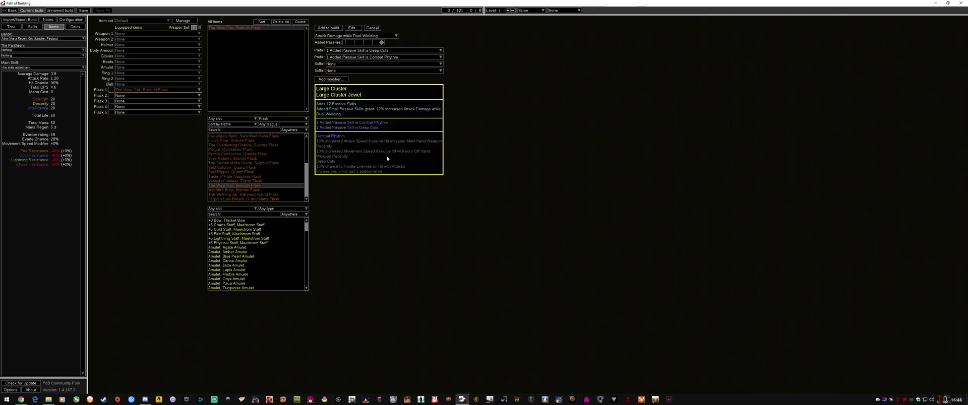
left_click(366, 65)
scroll(366, 121, "down", 10)
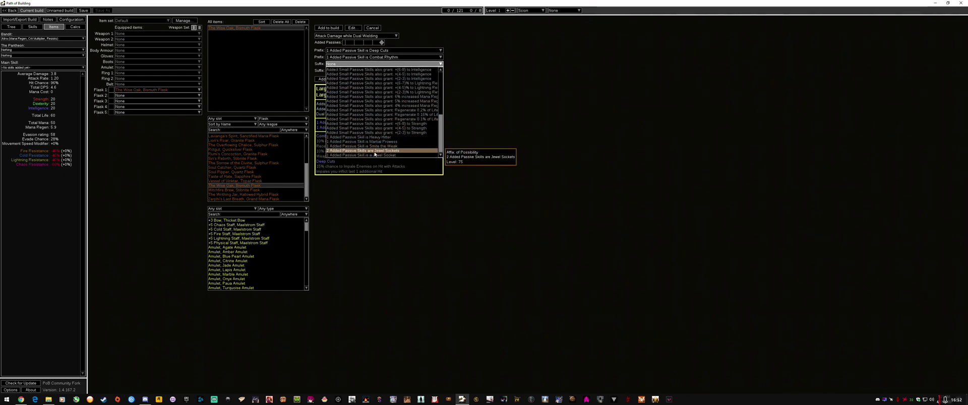
left_click(389, 152)
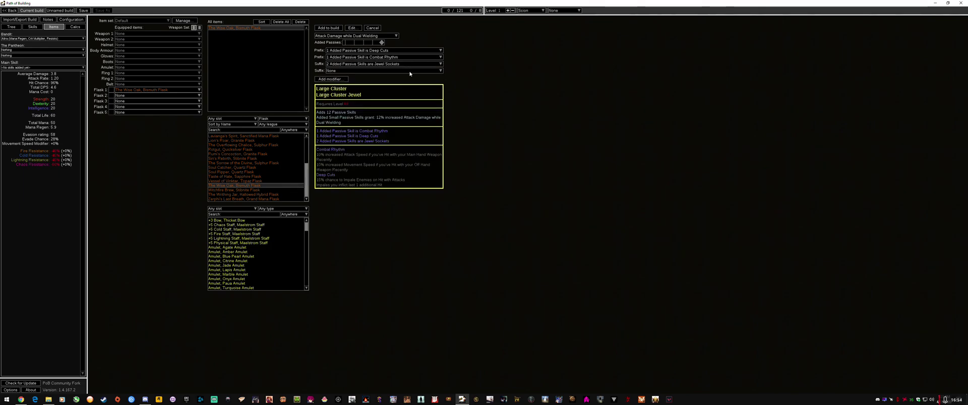
Set the cluster jewel's second suffix to 1 Added Passive Skill is Martial Prowess
left_click(403, 70)
scroll(406, 111, "down", 2)
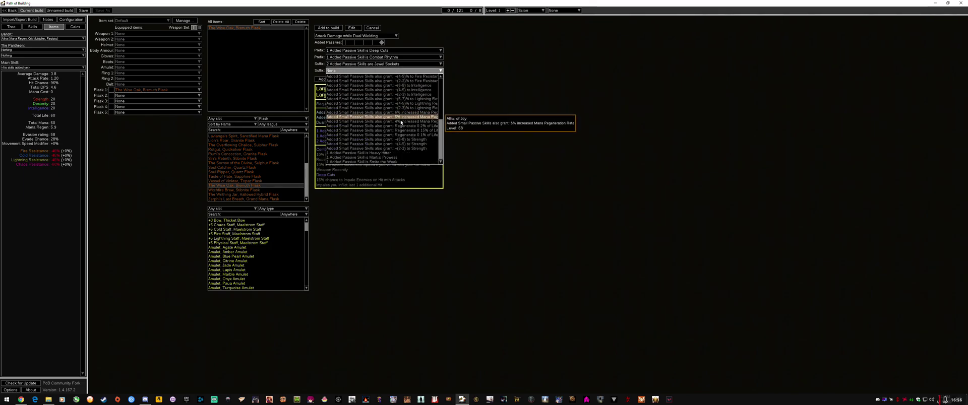
left_click(389, 158)
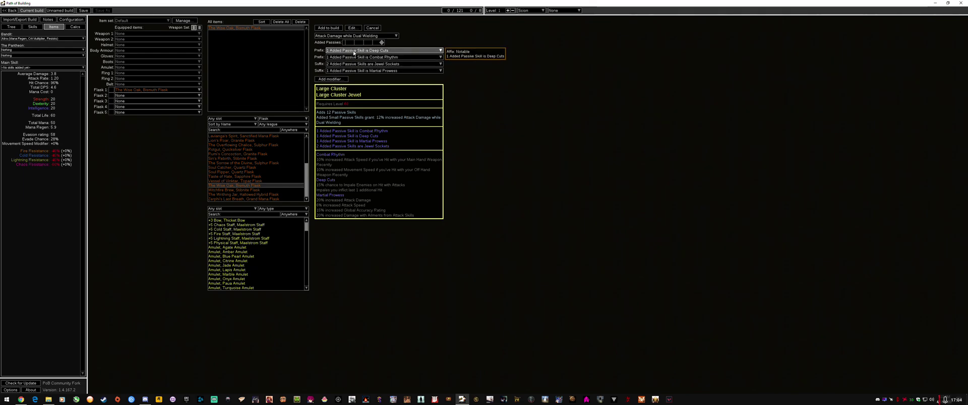
left_click(331, 79)
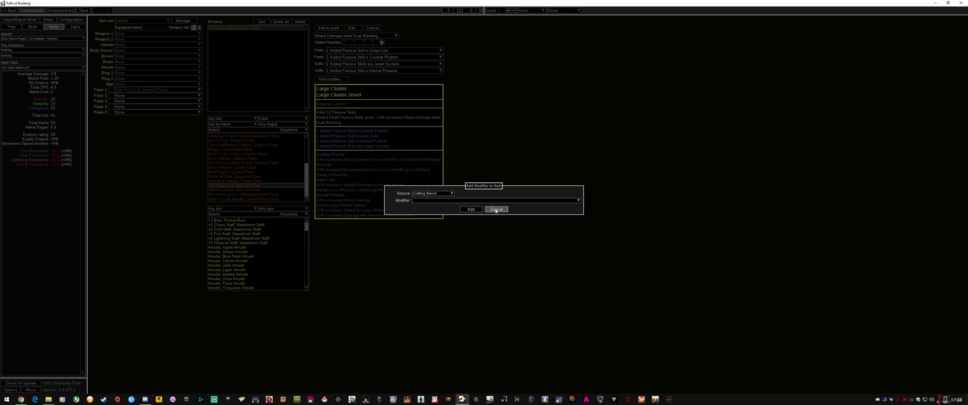
left_click(495, 210)
left_click(331, 79)
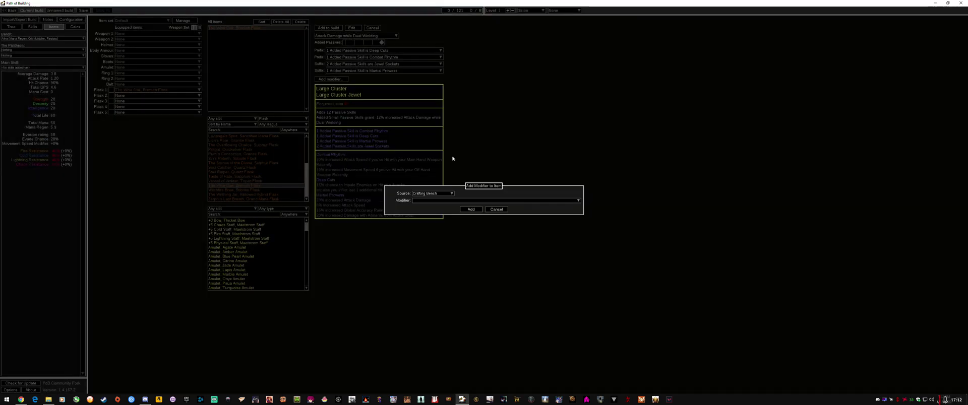
key("Escape")
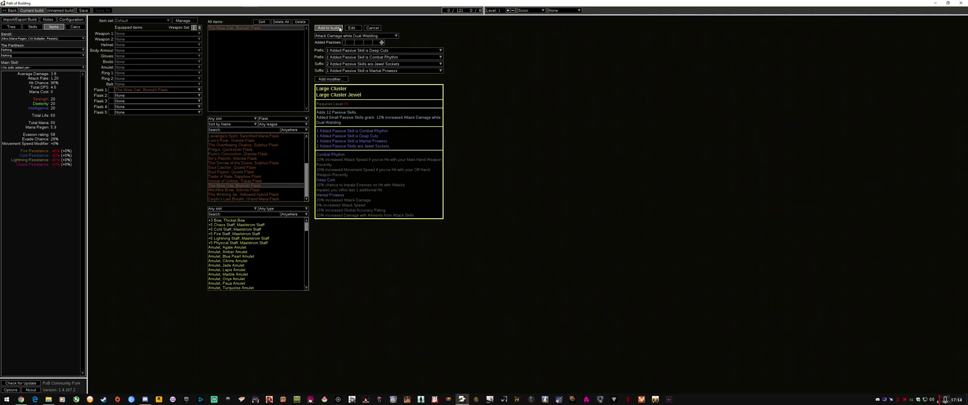
Add the crafted Large Cluster jewel to the build and open it from the build's item list
left_click(337, 24)
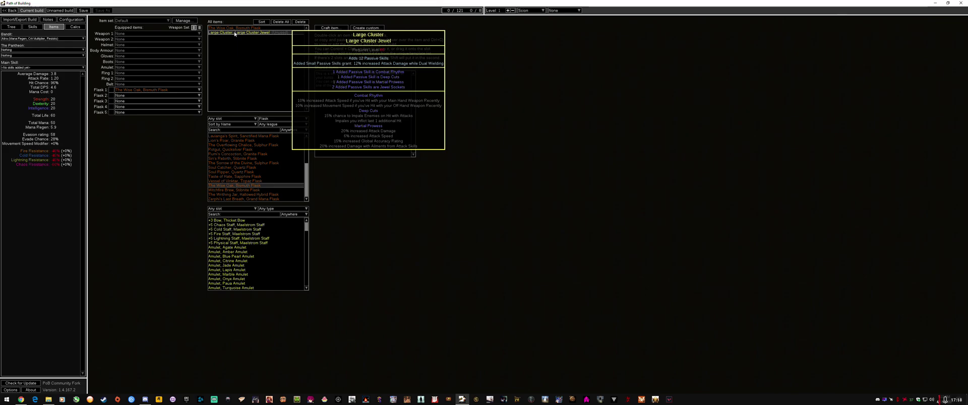
double_click(235, 33)
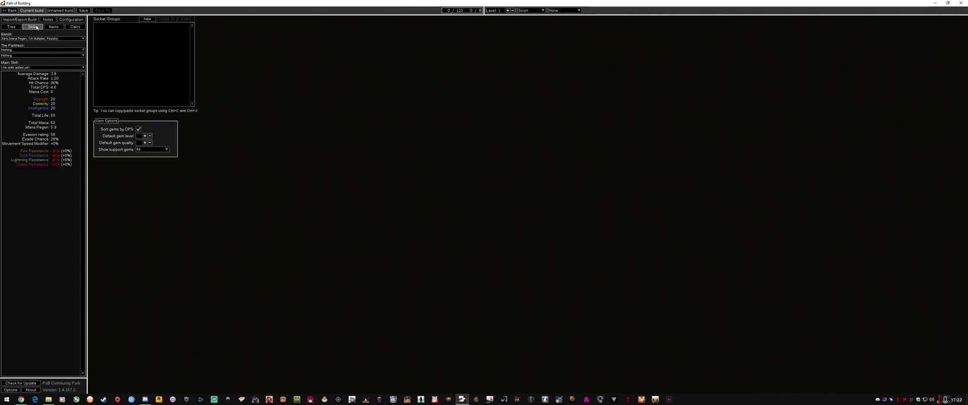
Allocate the passive tree path from the Scion start to the large jewel socket at the tree's lower-left outer edge
left_click(12, 27)
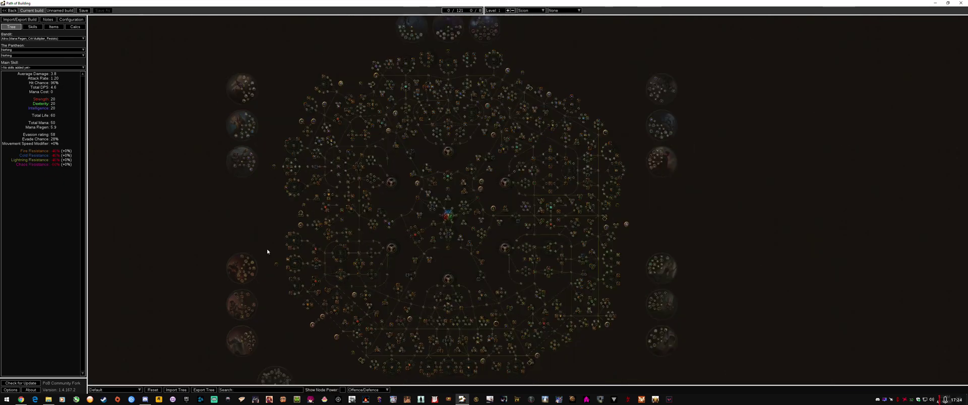
scroll(402, 166, "down", 2)
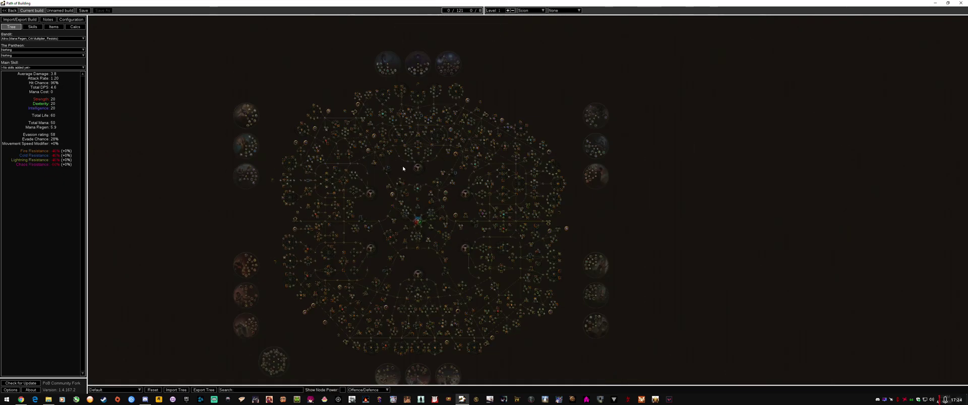
left_click_drag(352, 278, 346, 206)
scroll(345, 207, "up", 5)
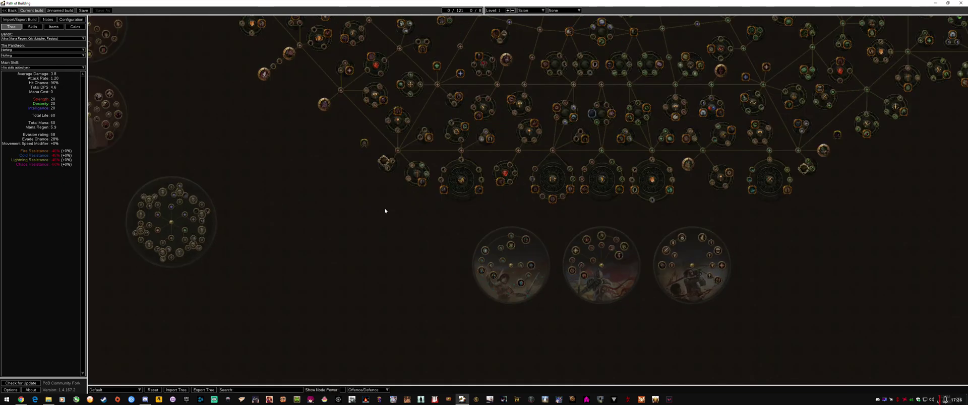
left_click(318, 284)
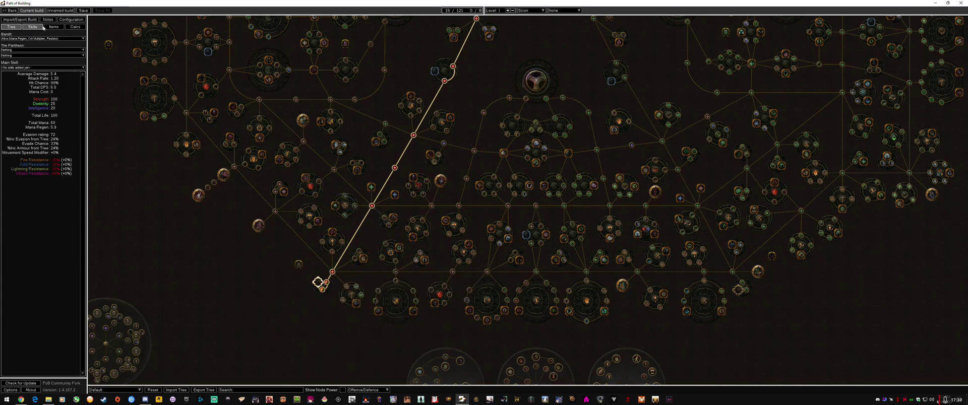
Equip the Large Cluster jewel in Socket #1
left_click(54, 27)
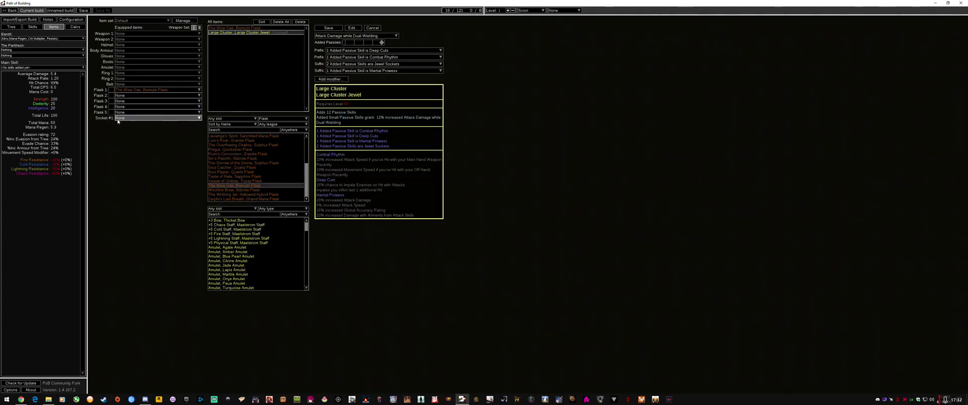
left_click(121, 119)
left_click(146, 128)
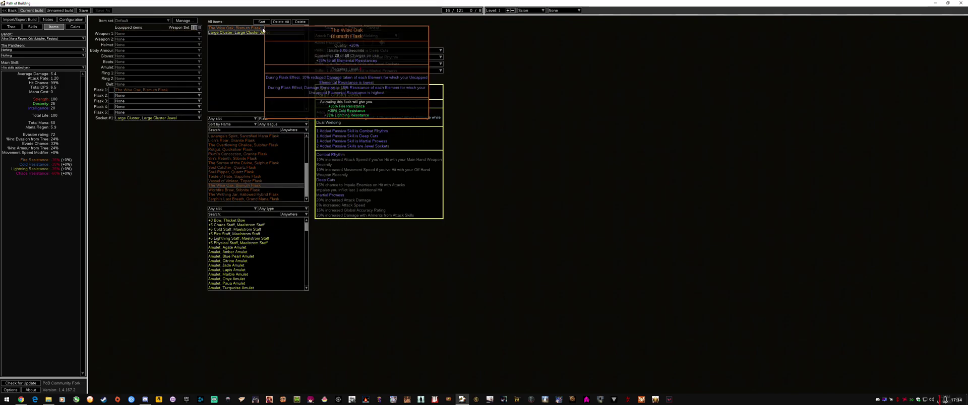
mouse_move(136, 120)
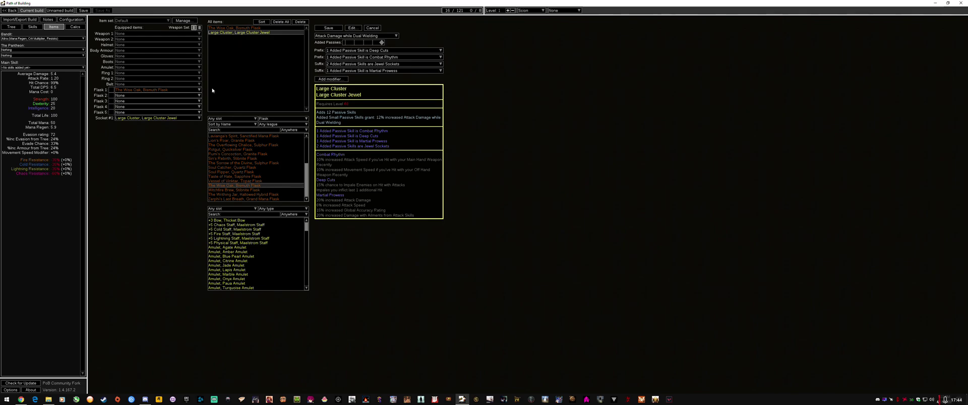
Show the calculations, leave the unnamed build without saving it, and open the Cyclone Champion build
left_click(74, 26)
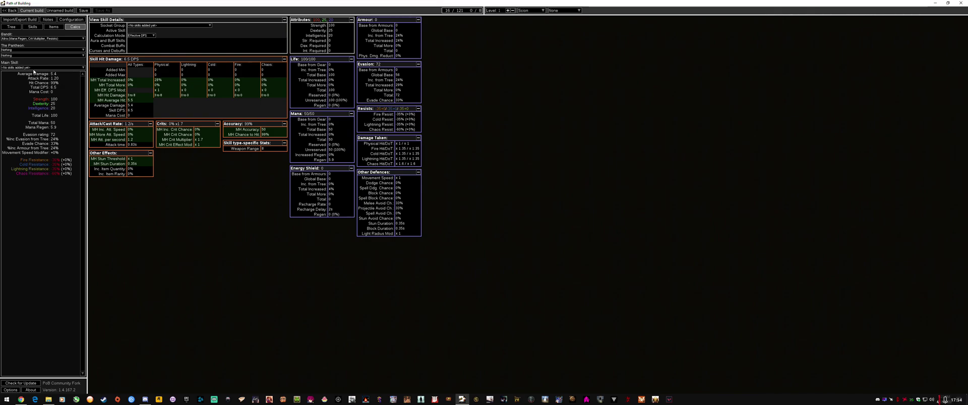
left_click(13, 10)
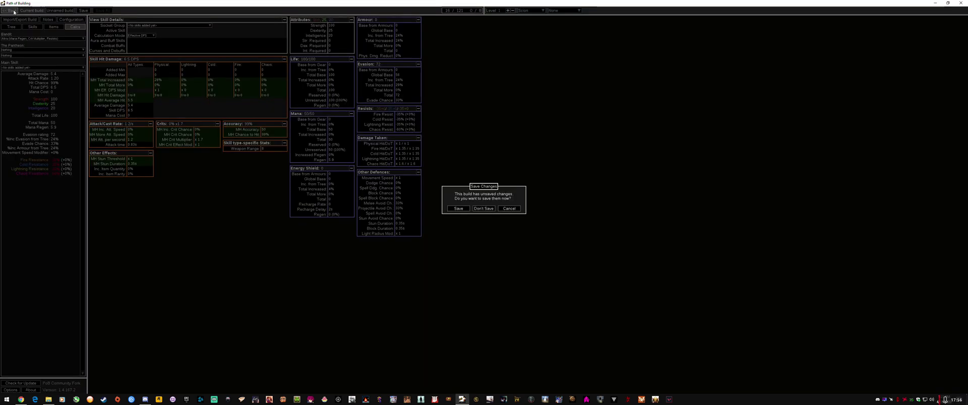
left_click(483, 209)
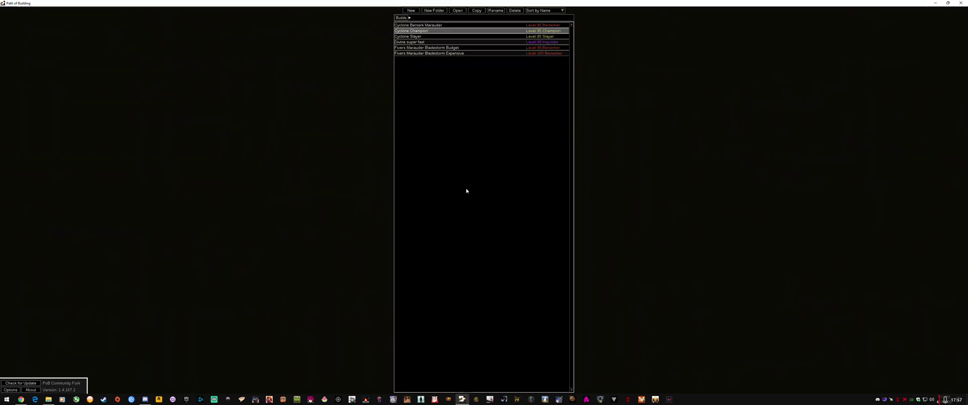
double_click(418, 32)
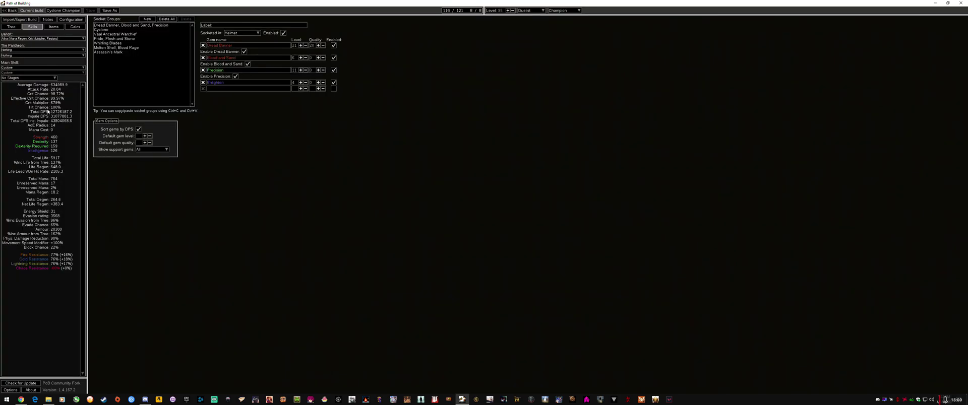
Show the Cyclone Champion build's calculations and examine the available class and ascendancy options
left_click(75, 27)
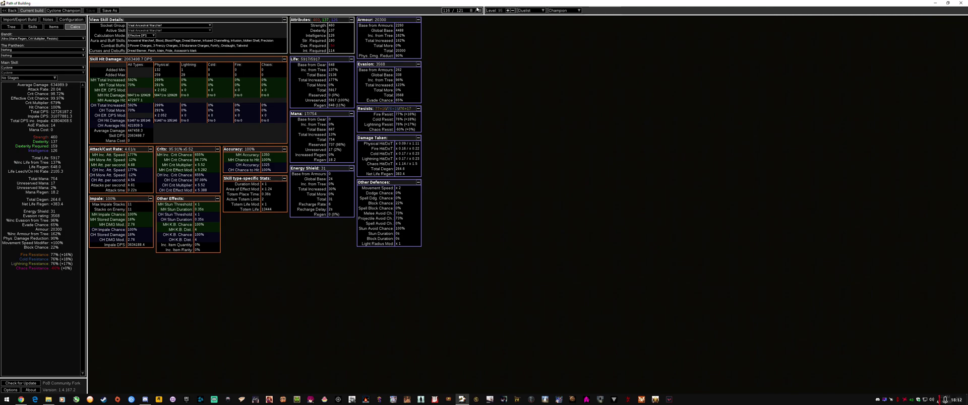
mouse_move(471, 11)
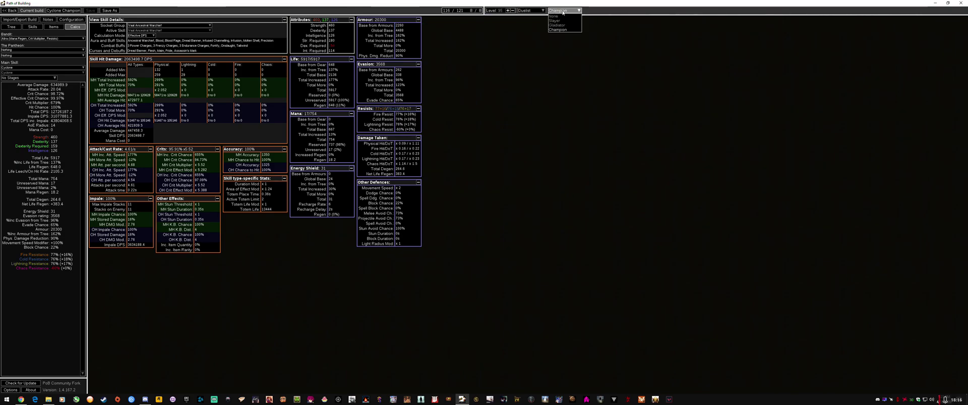
left_click(530, 11)
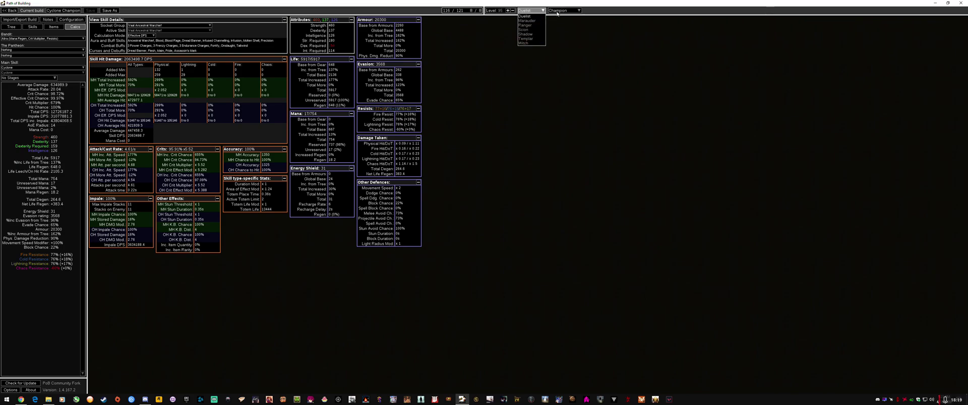
left_click(558, 12)
left_click(558, 11)
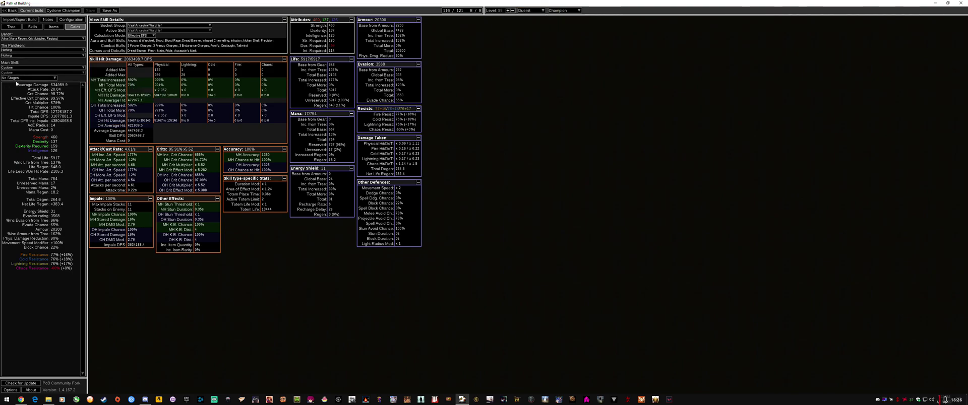
Compare Cyclone's stats with No Stages and Max Stages, and leave the main skill set to Max Stages
left_click(25, 78)
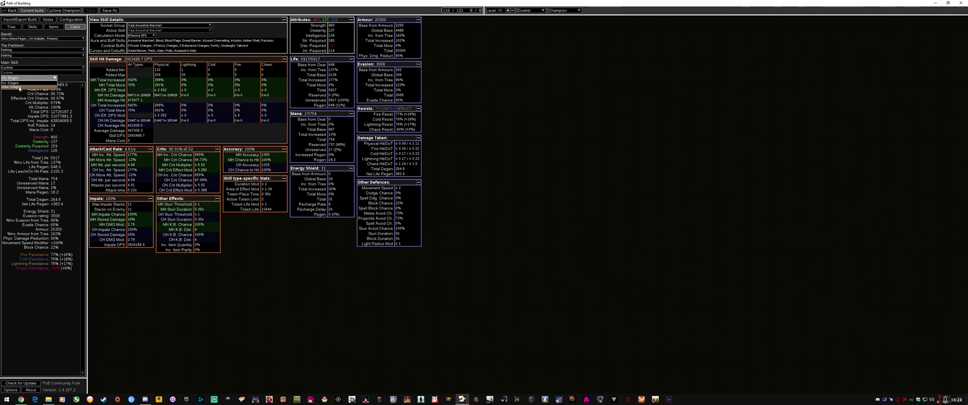
left_click(19, 88)
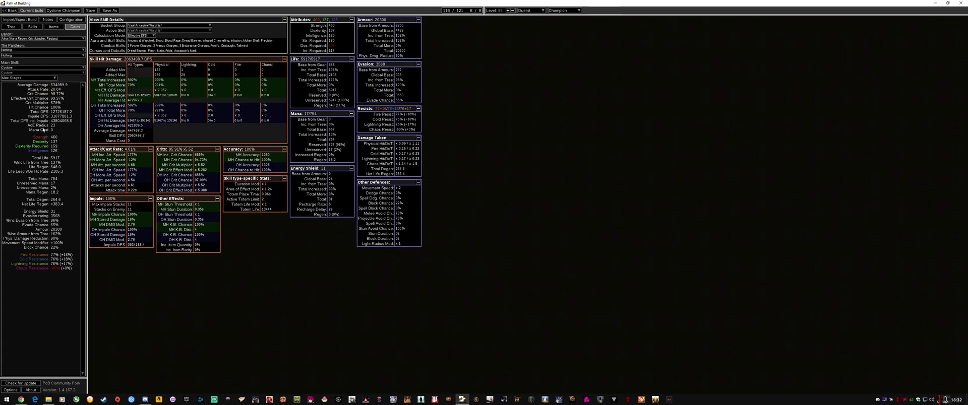
left_click(45, 79)
left_click(44, 83)
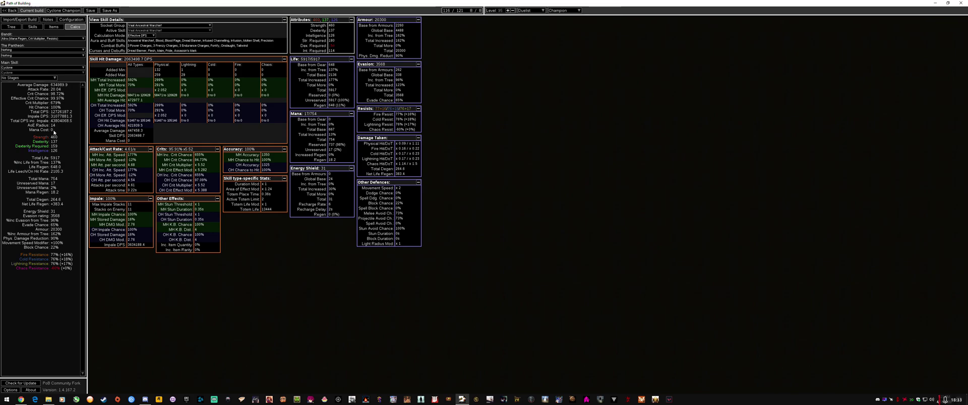
left_click(45, 79)
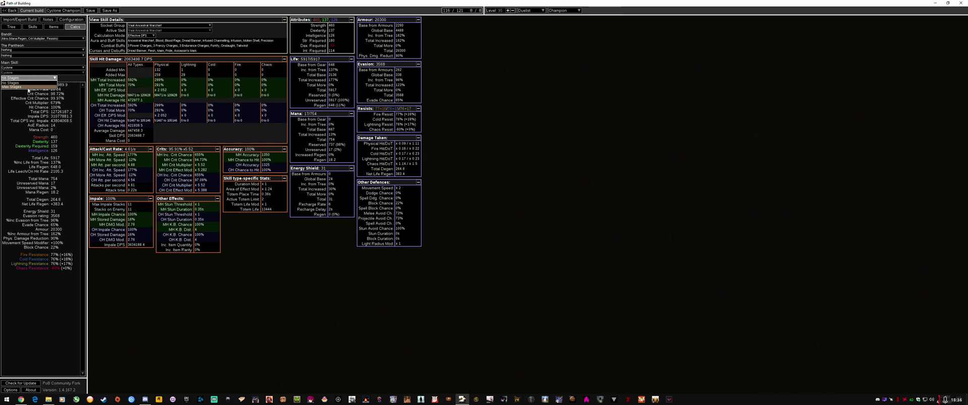
left_click(19, 87)
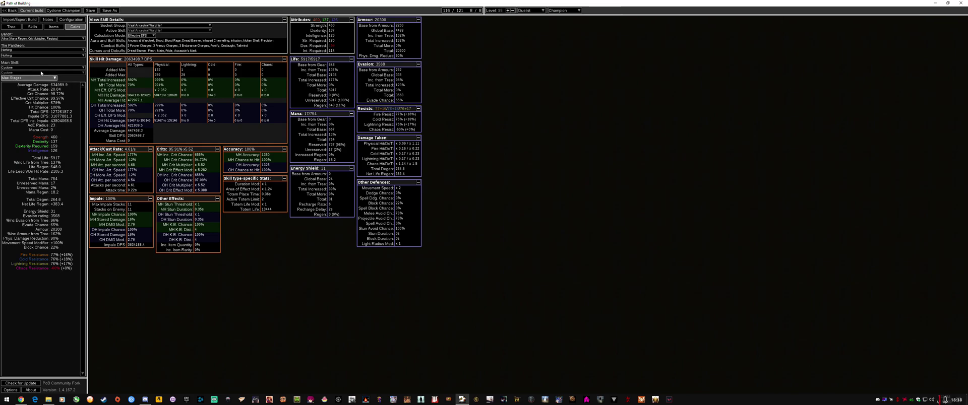
Examine the bandit reward options without changing the choice, and show the build's passive tree
left_click(59, 41)
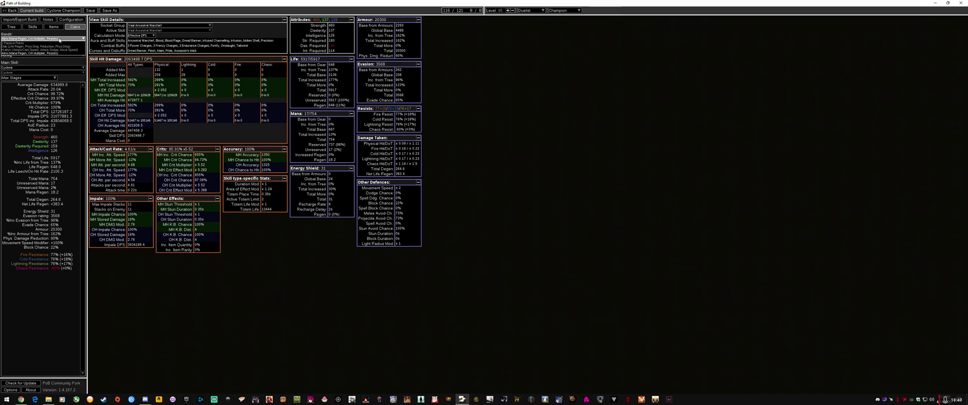
left_click(29, 38)
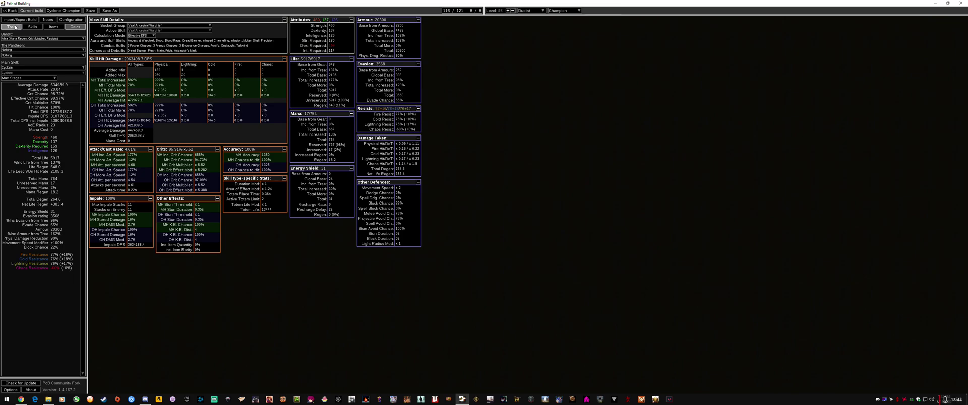
left_click(12, 27)
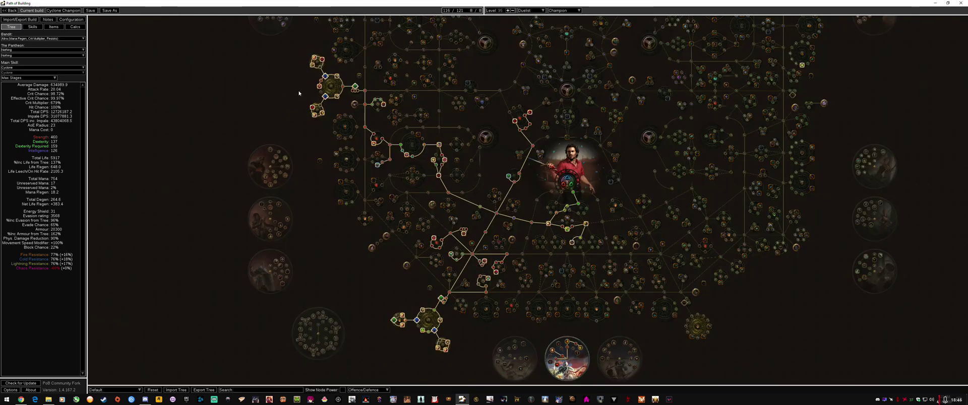